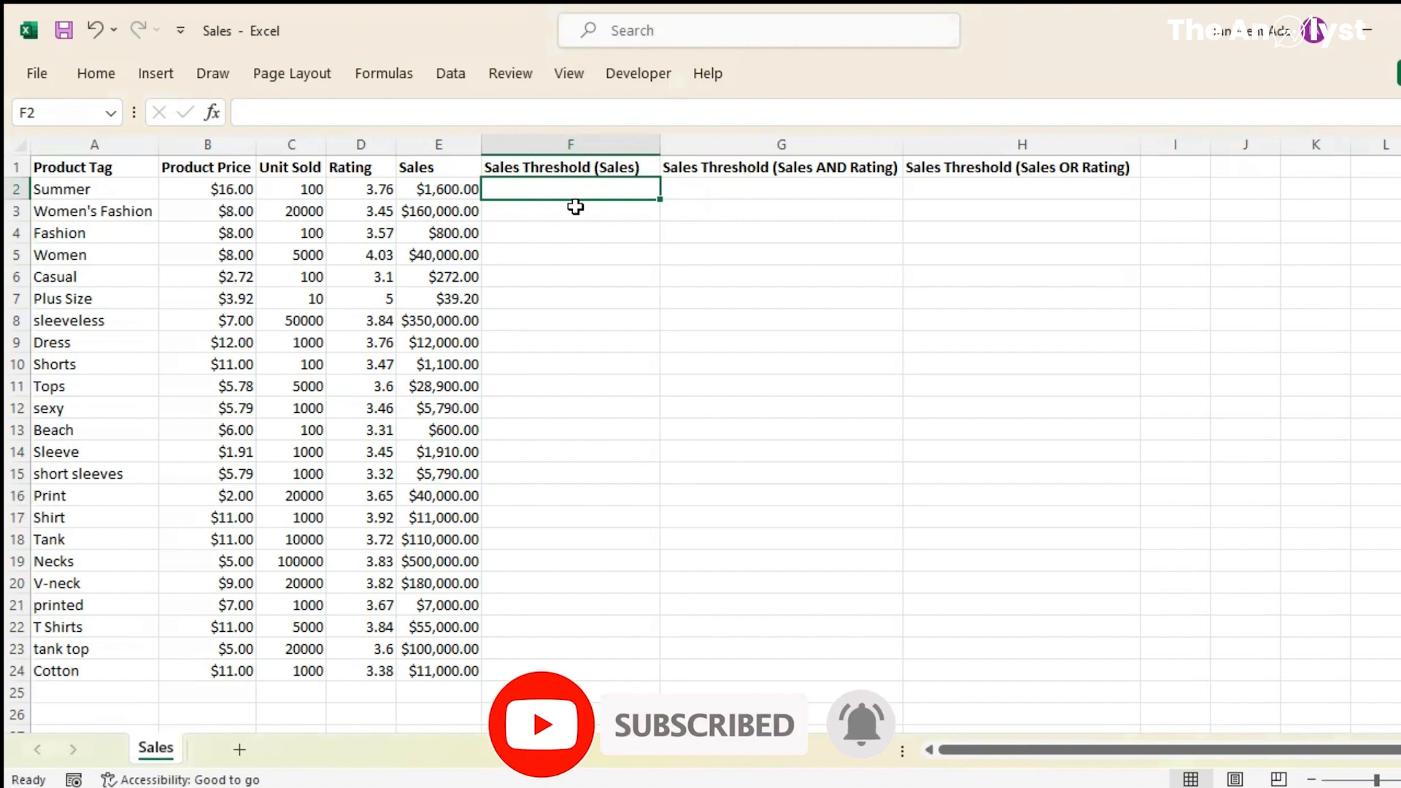
# Enter the formula =IF(E2>=10000,"High Sales","Low Sales") in cell F2 of the Sales Threshold (Sales) column
pyautogui.write('=')
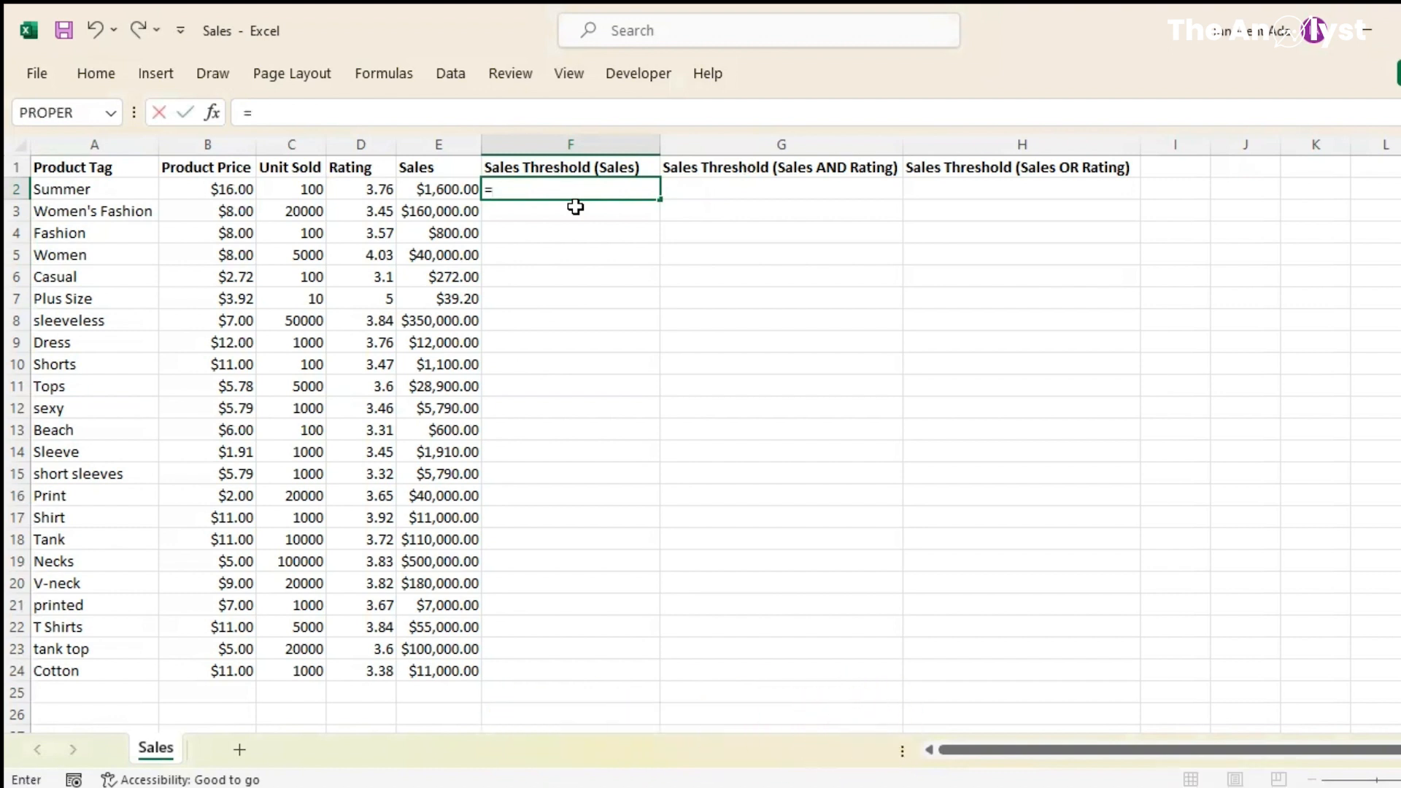
pyautogui.write('if')
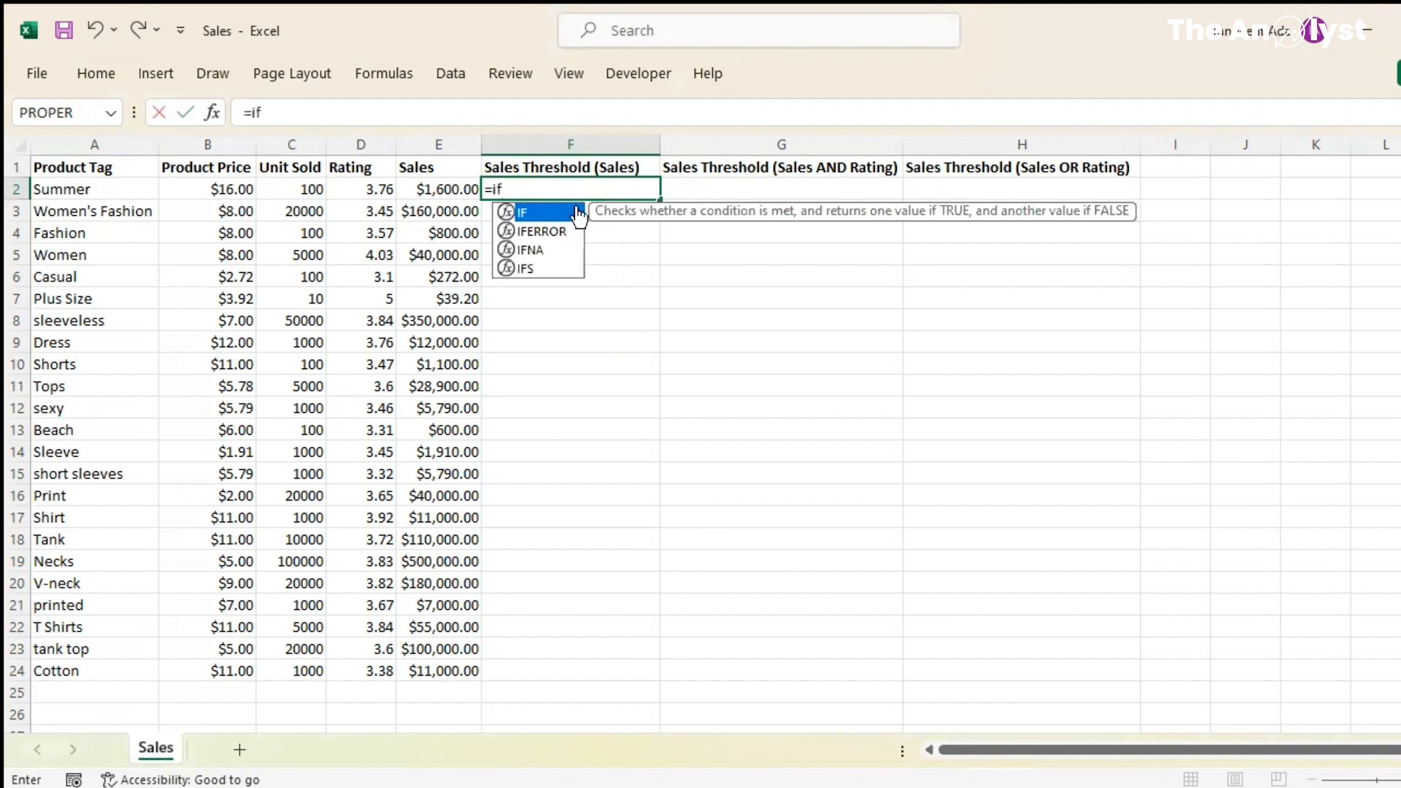
pyautogui.write('(')
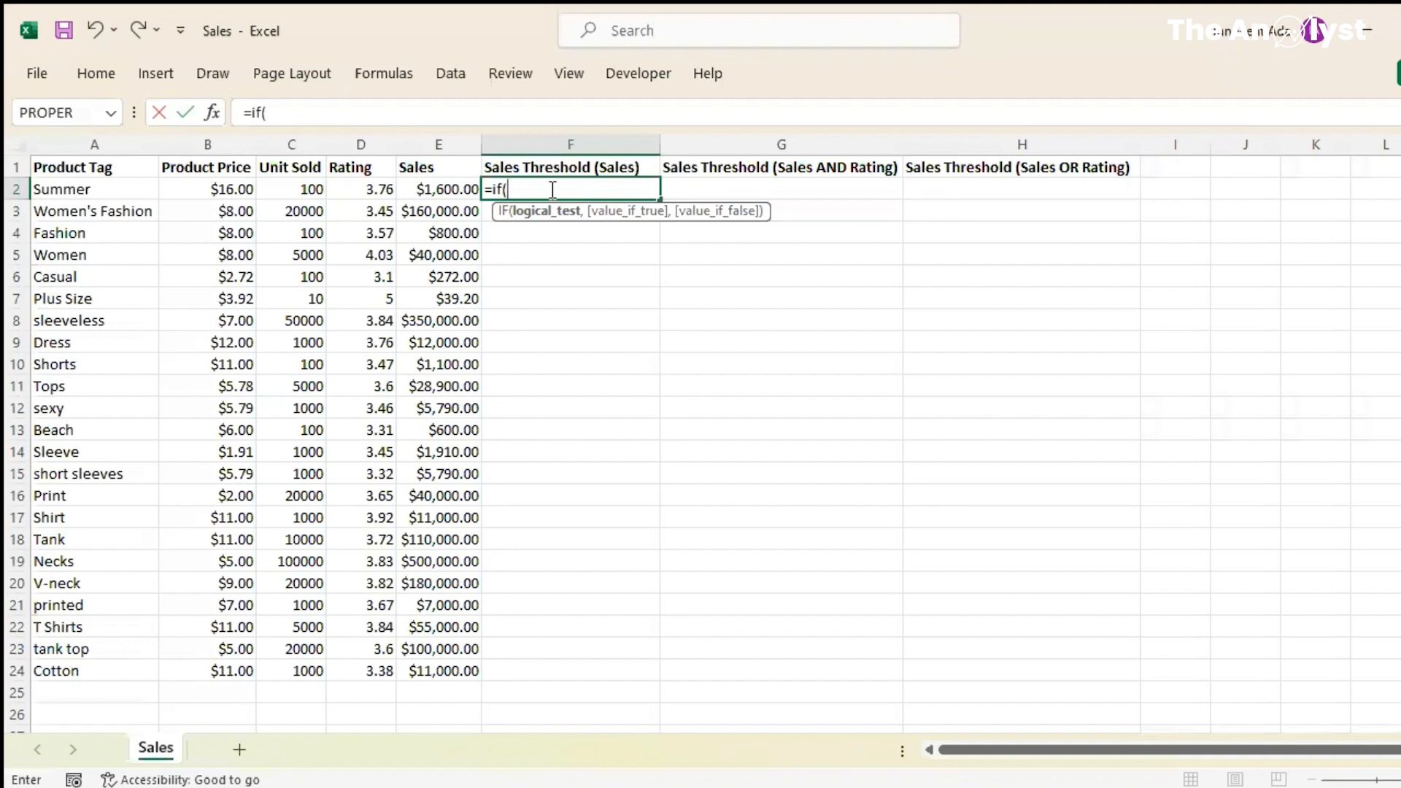
pyautogui.write('e')
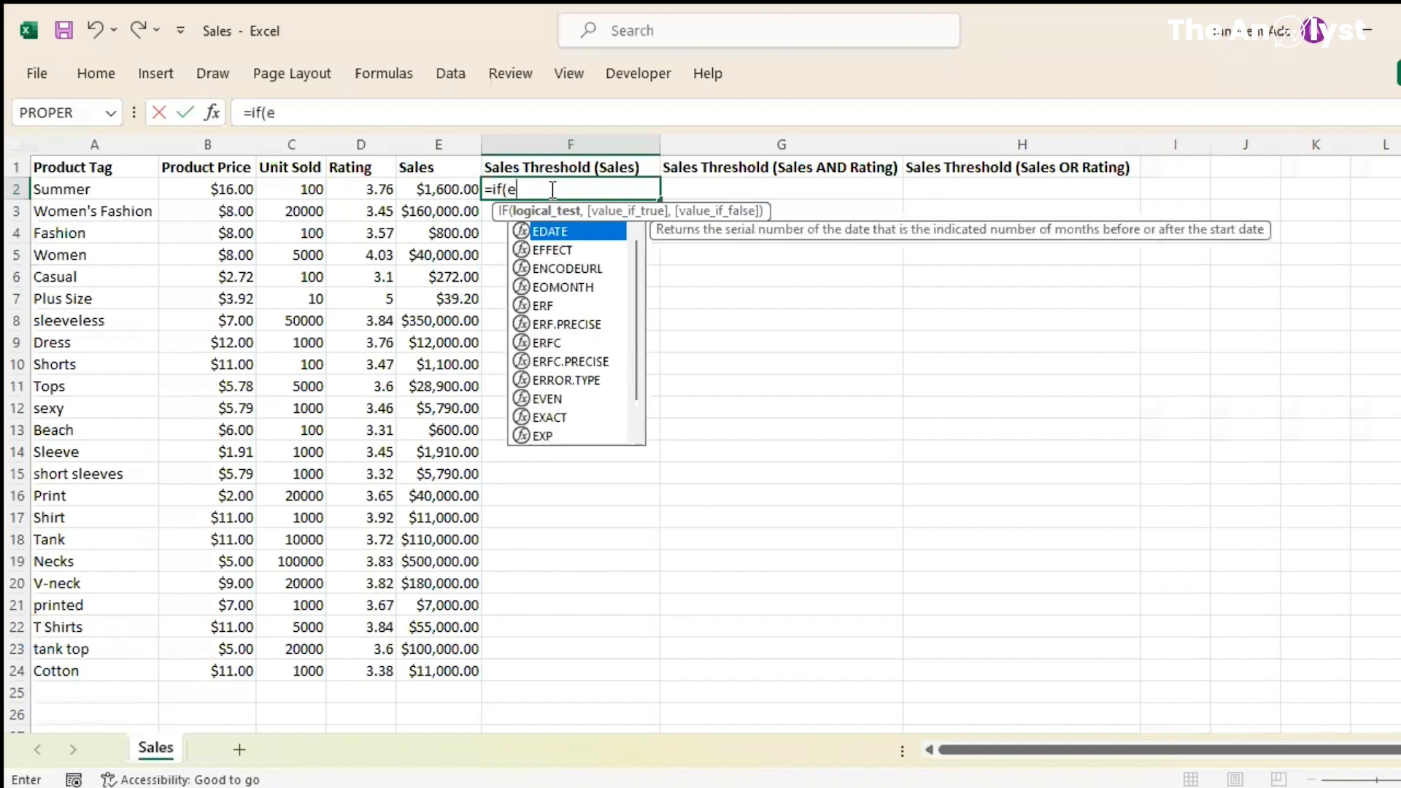
pyautogui.write('2')
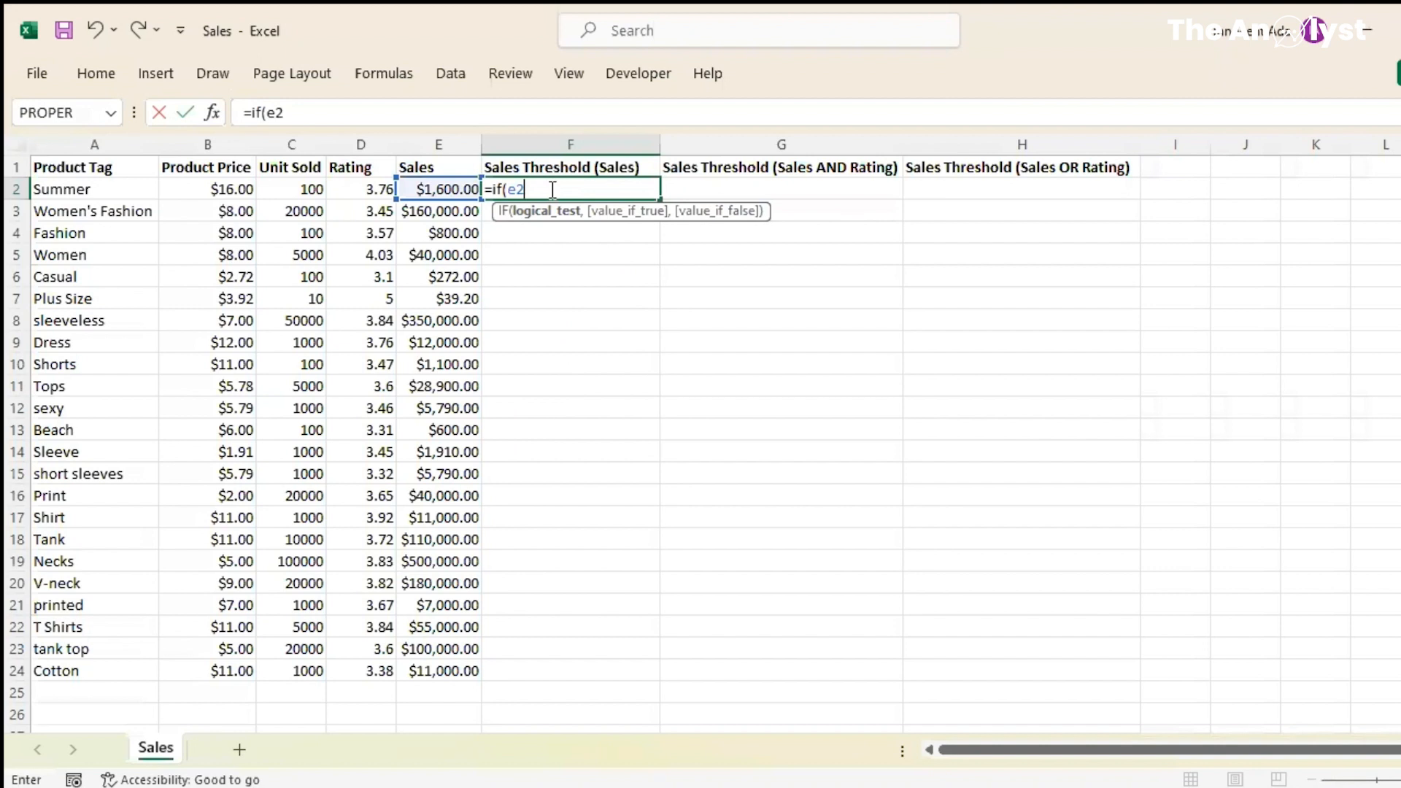
pyautogui.write('>=10000,')
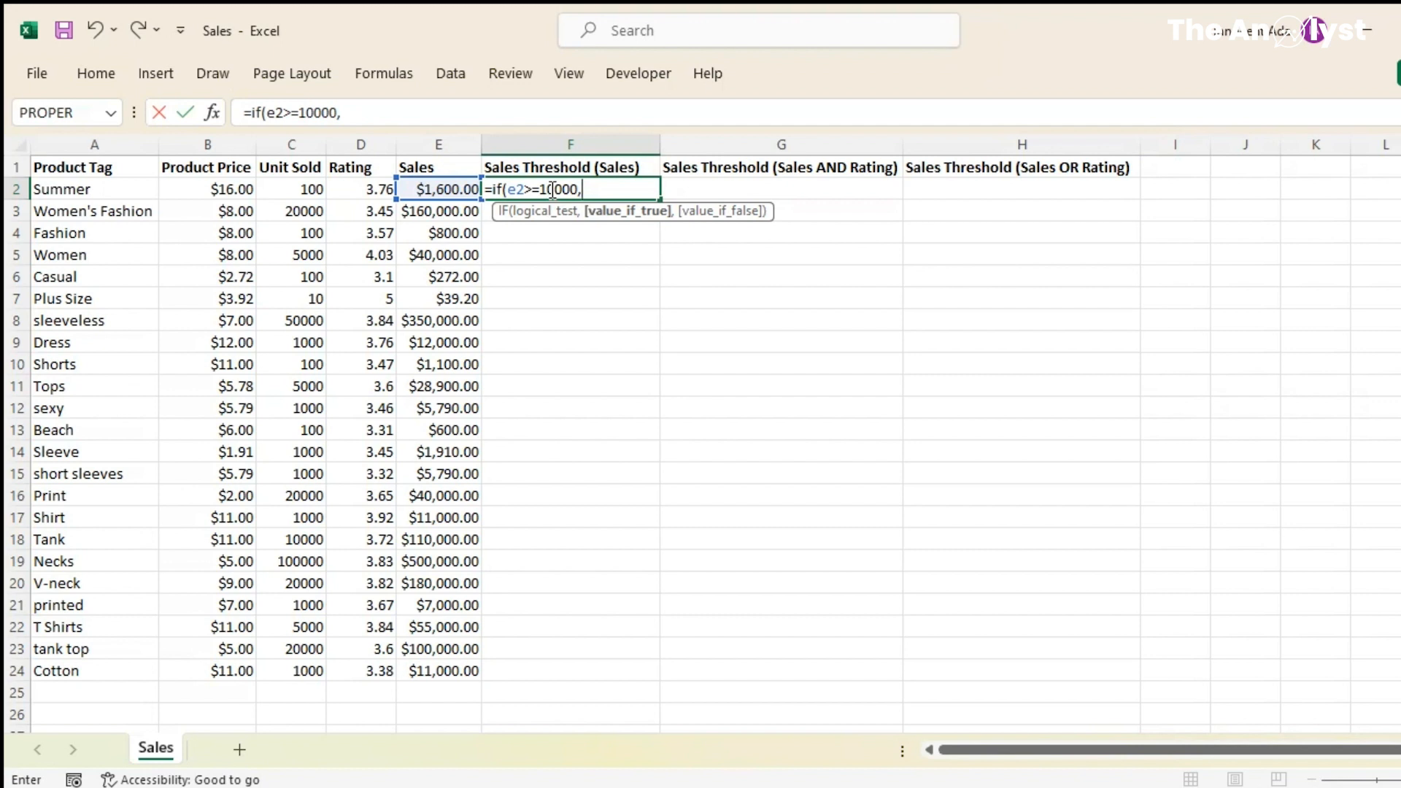
pyautogui.write('"High Sa')
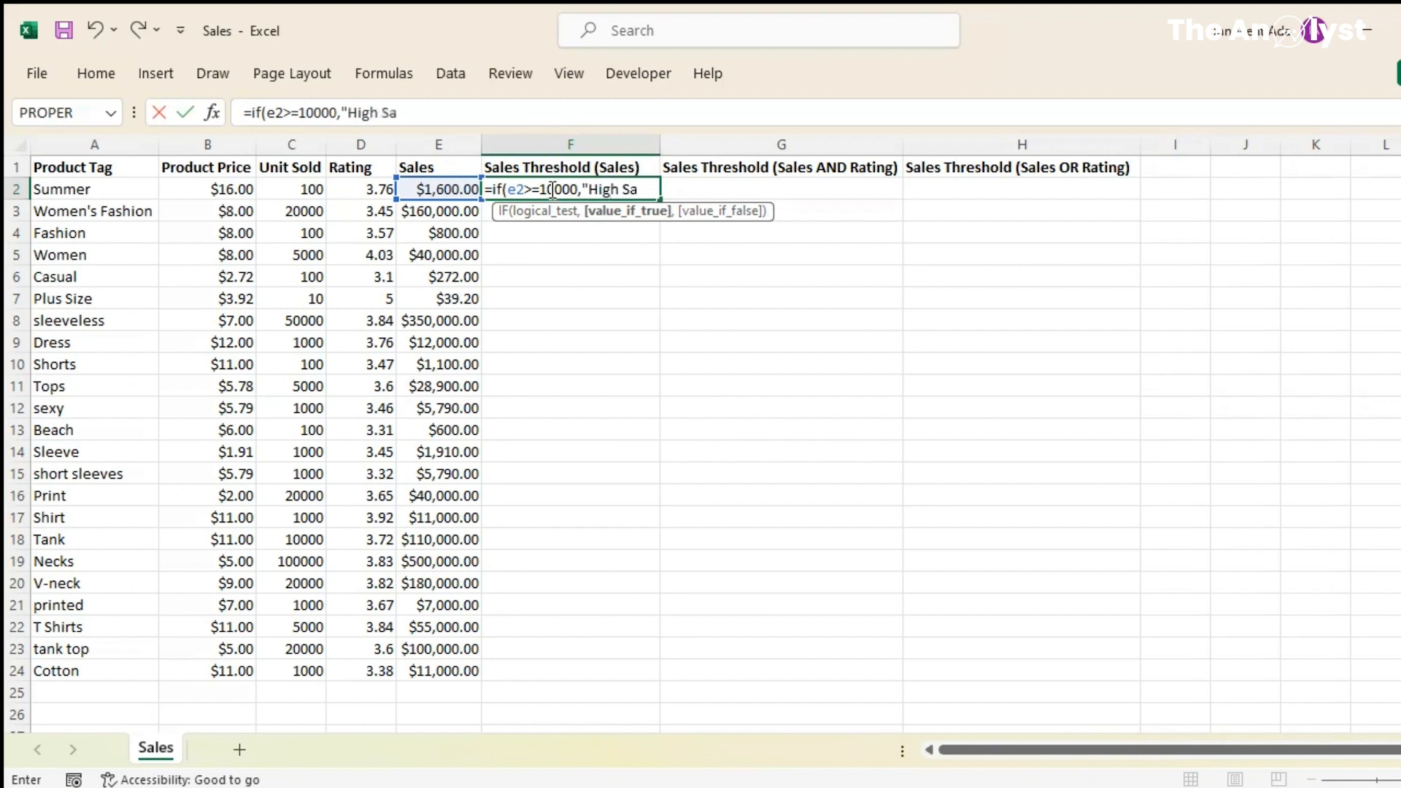
pyautogui.write('les",')
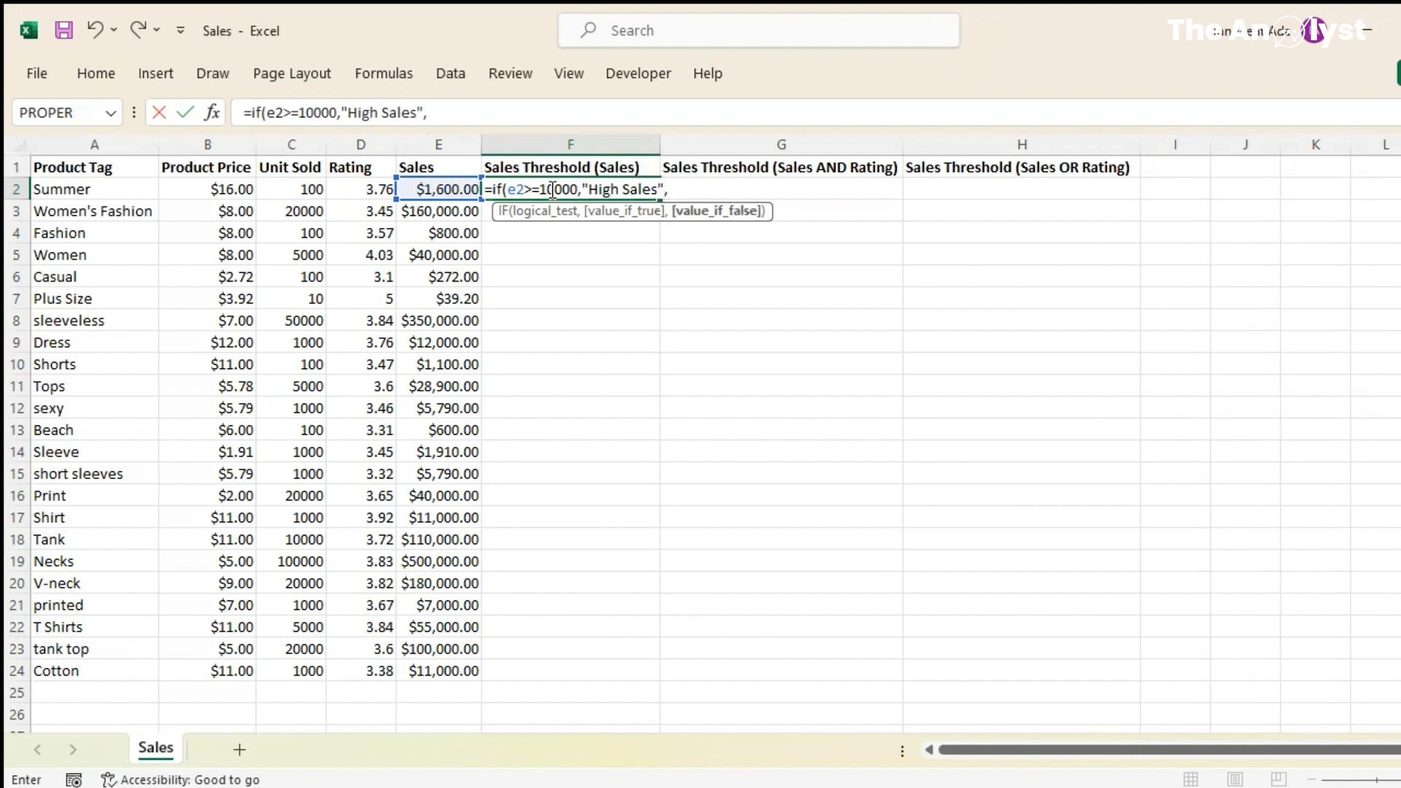
pyautogui.write('"Low Sales"')
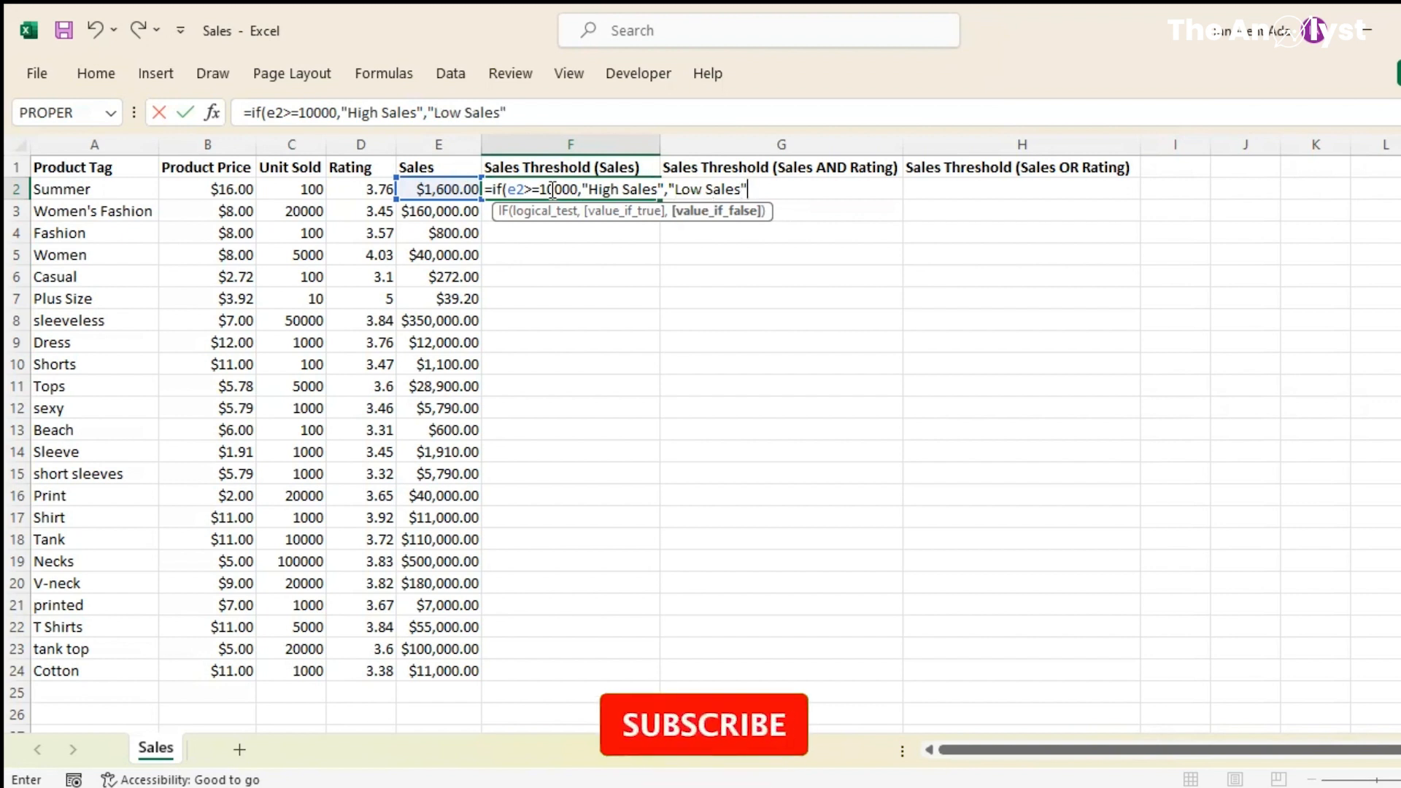
pyautogui.write(')')
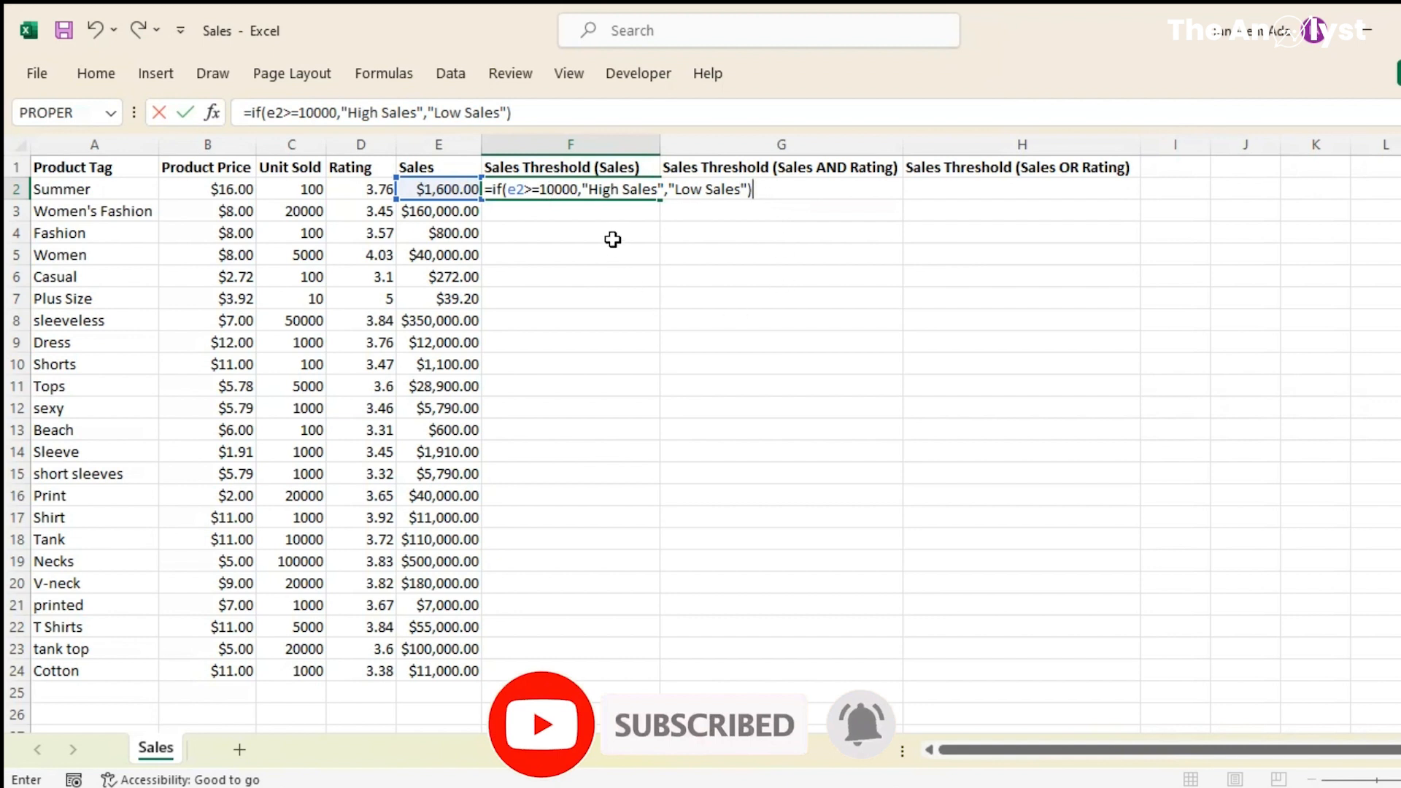
pyautogui.click(551, 189)
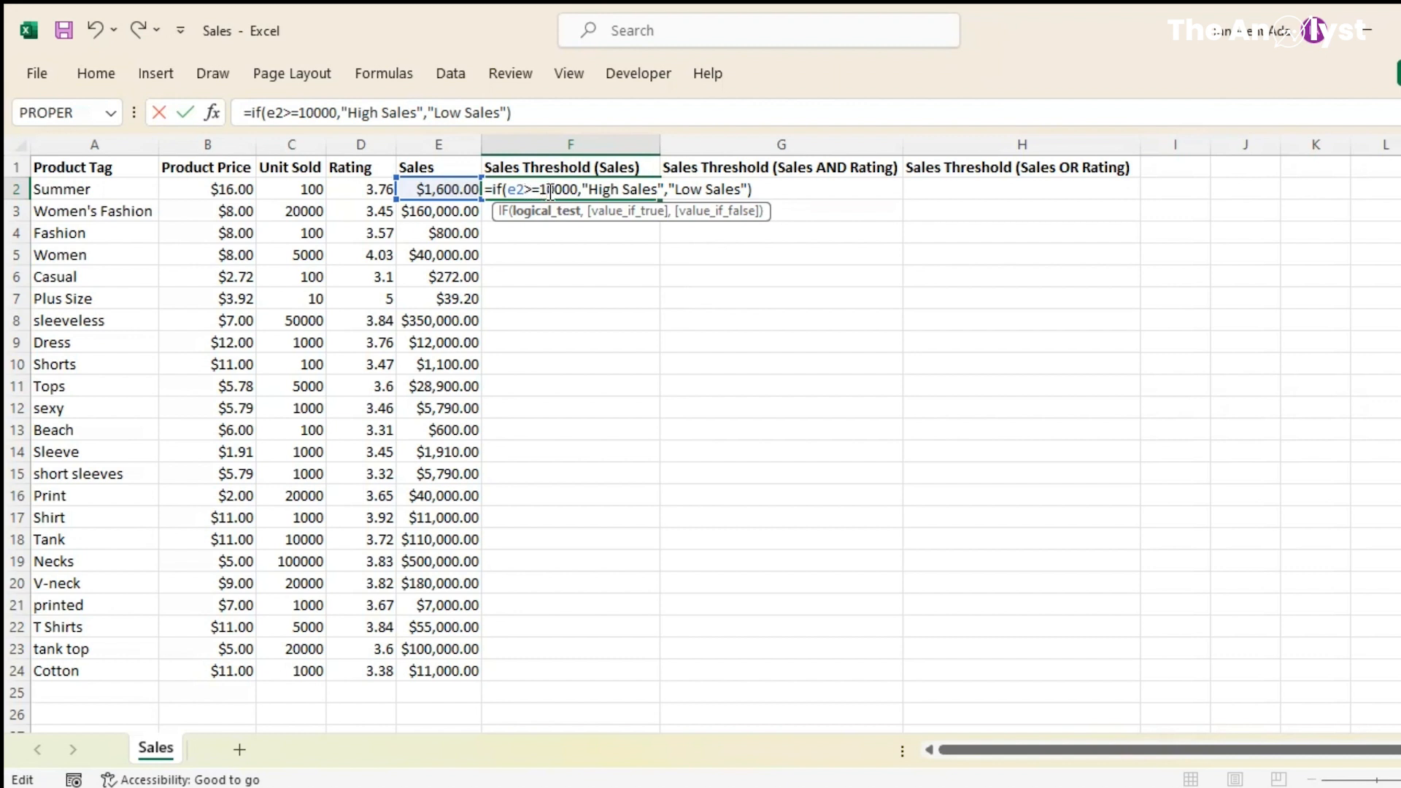
pyautogui.click(600, 188)
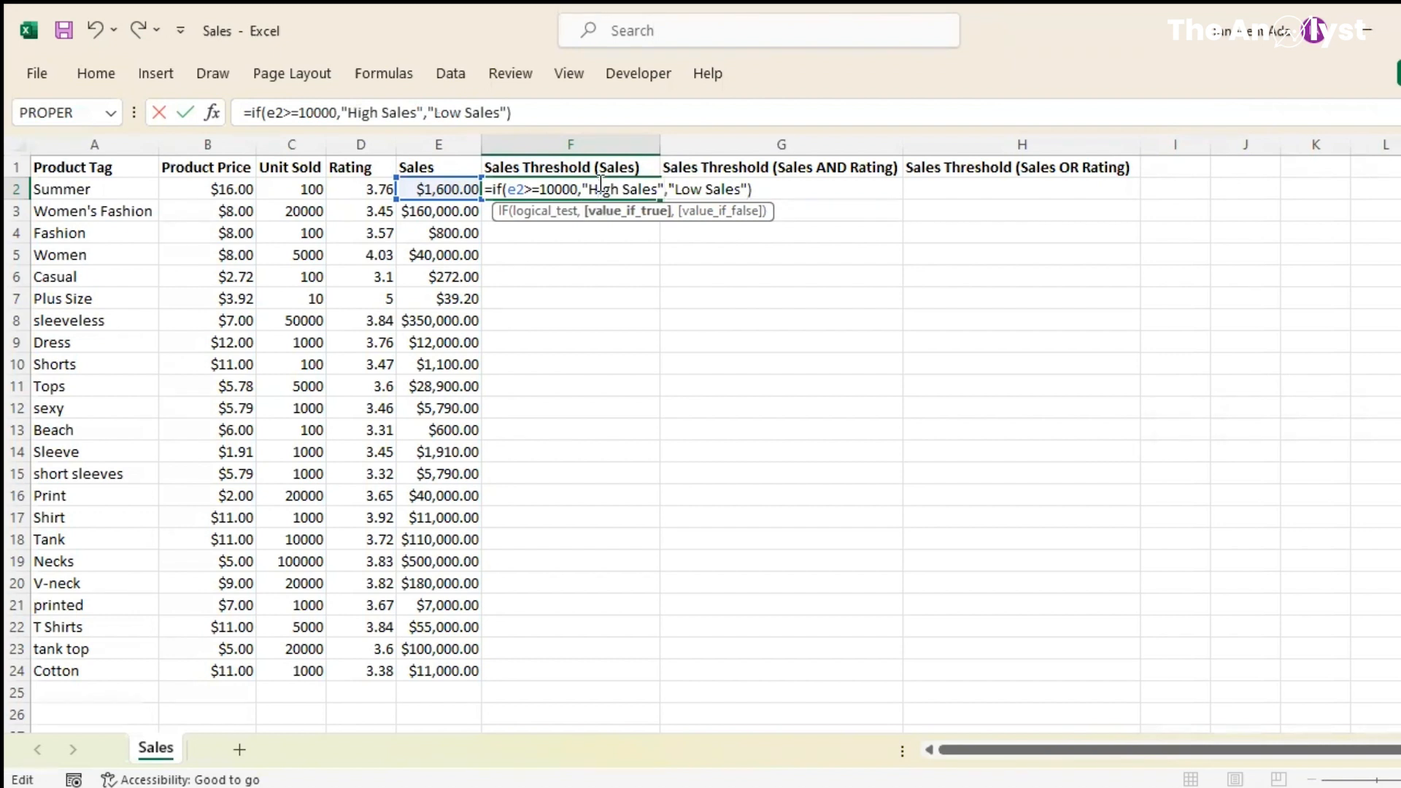
pyautogui.click(705, 191)
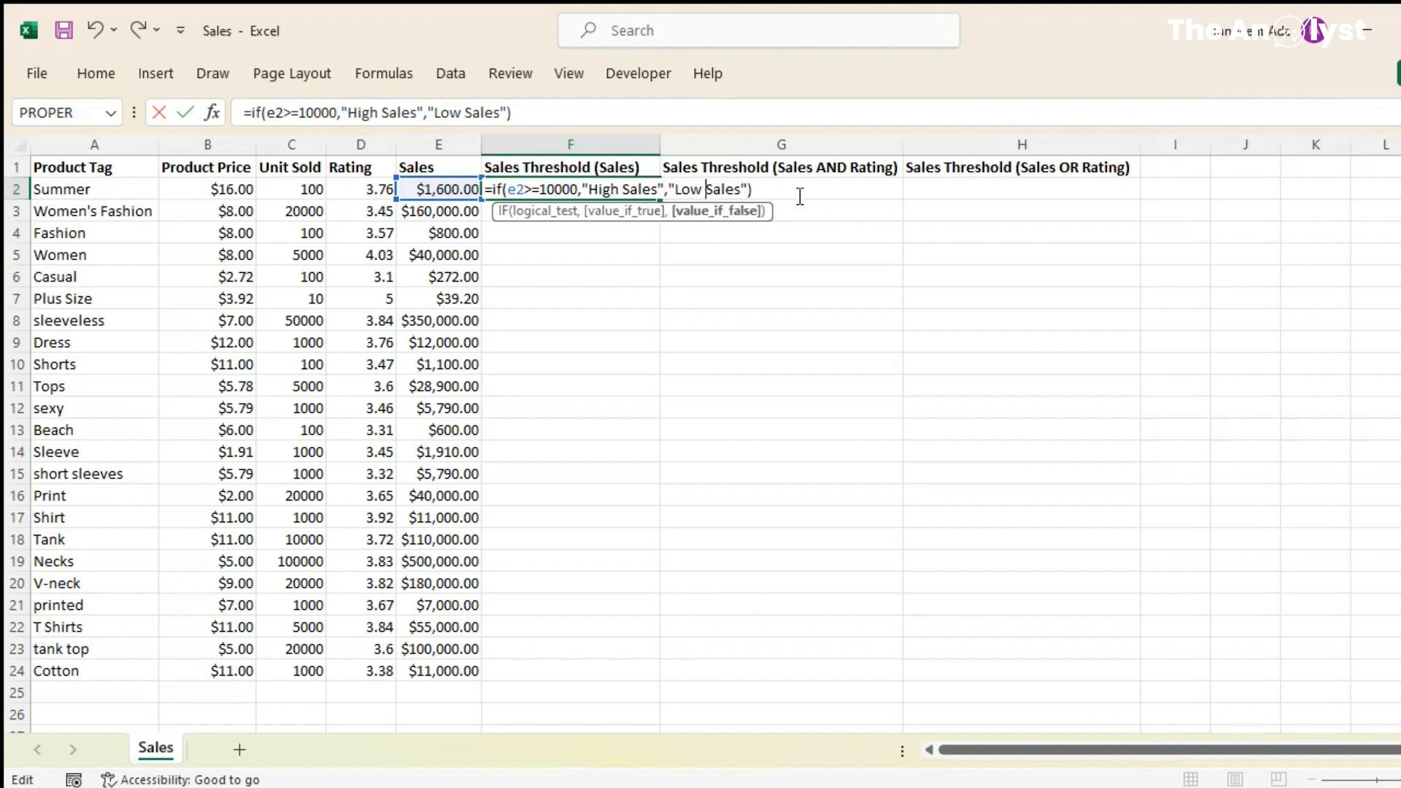
pyautogui.press('Return')
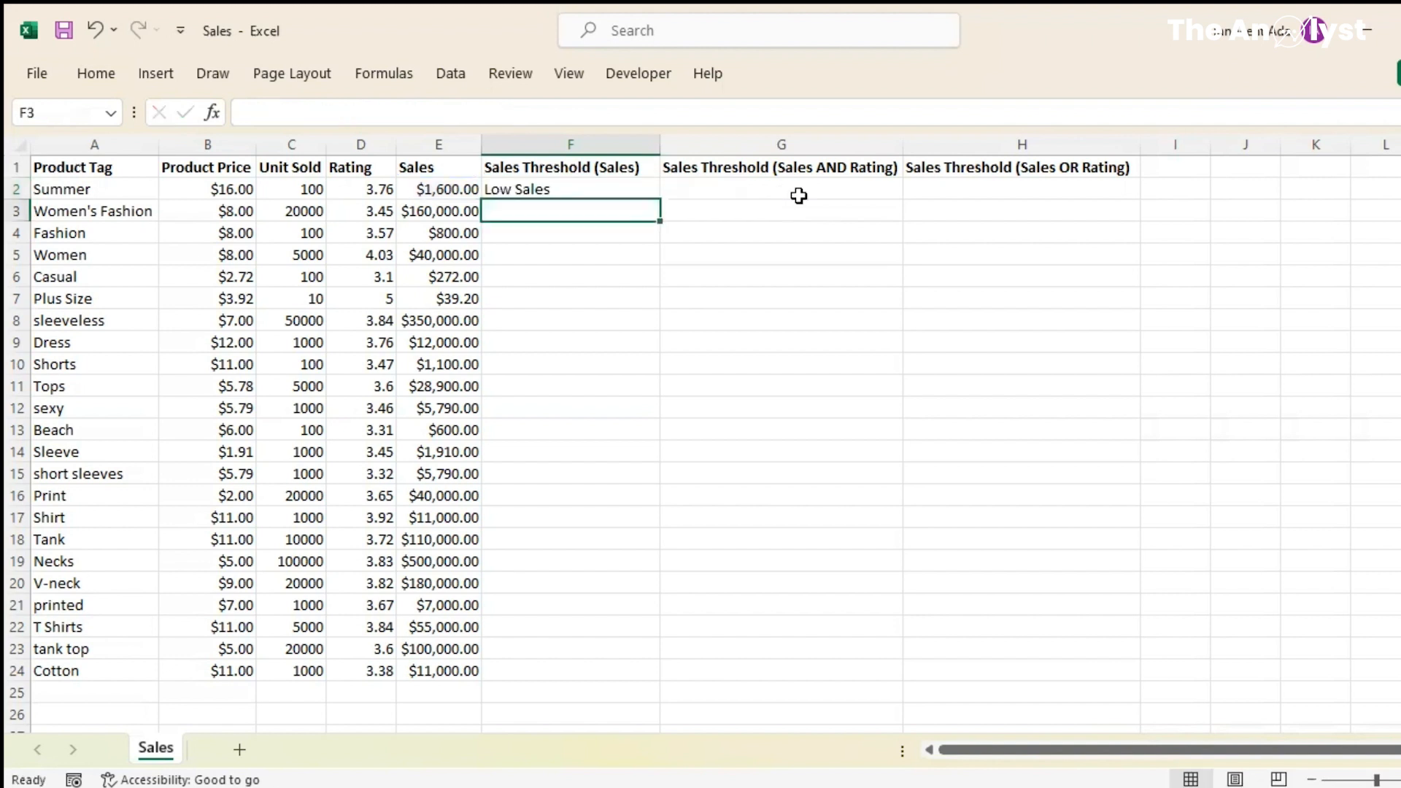
# Fill the IF formula from F2 down to F24 and check the Women's Fashion row's result against its sales value
pyautogui.click(613, 186)
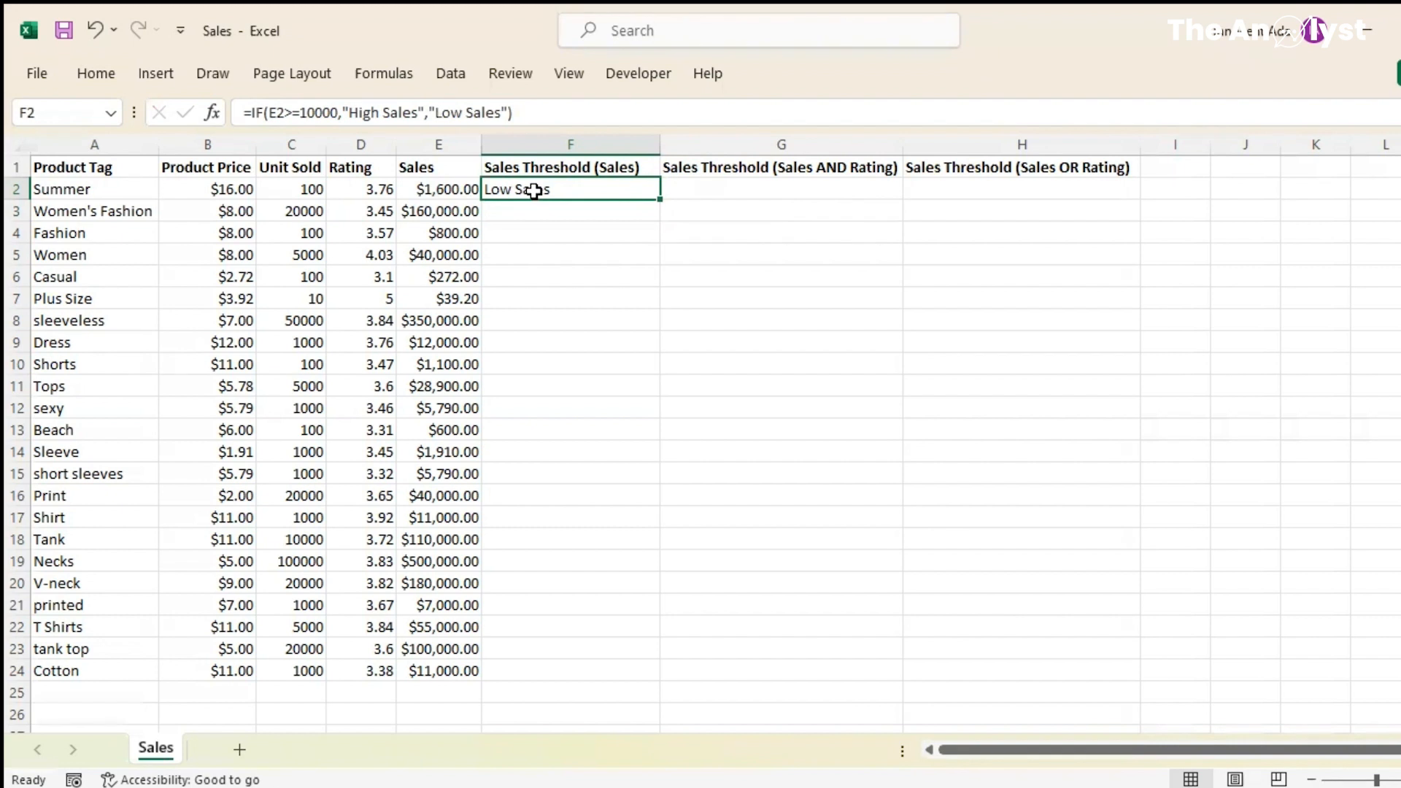
pyautogui.doubleClick(656, 199)
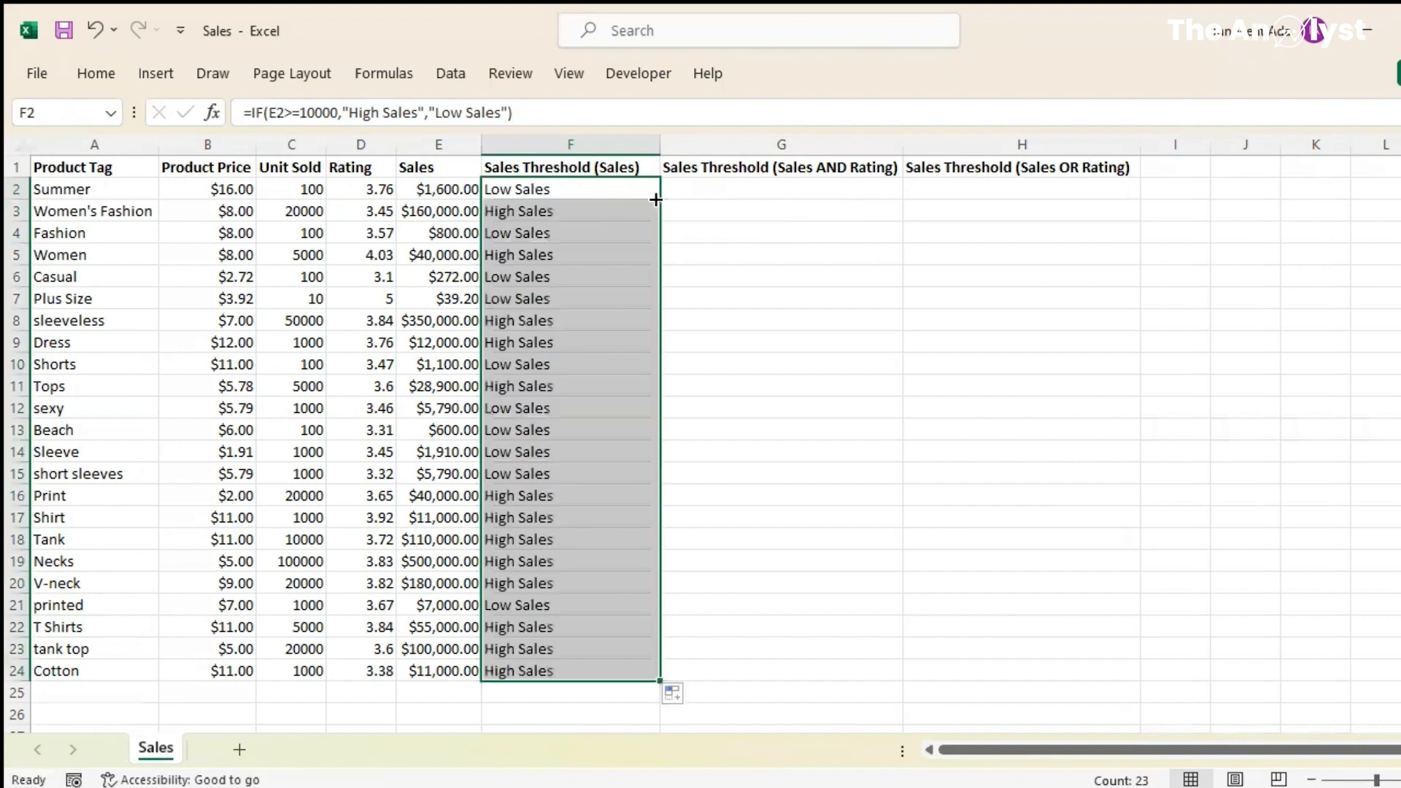
pyautogui.click(583, 227)
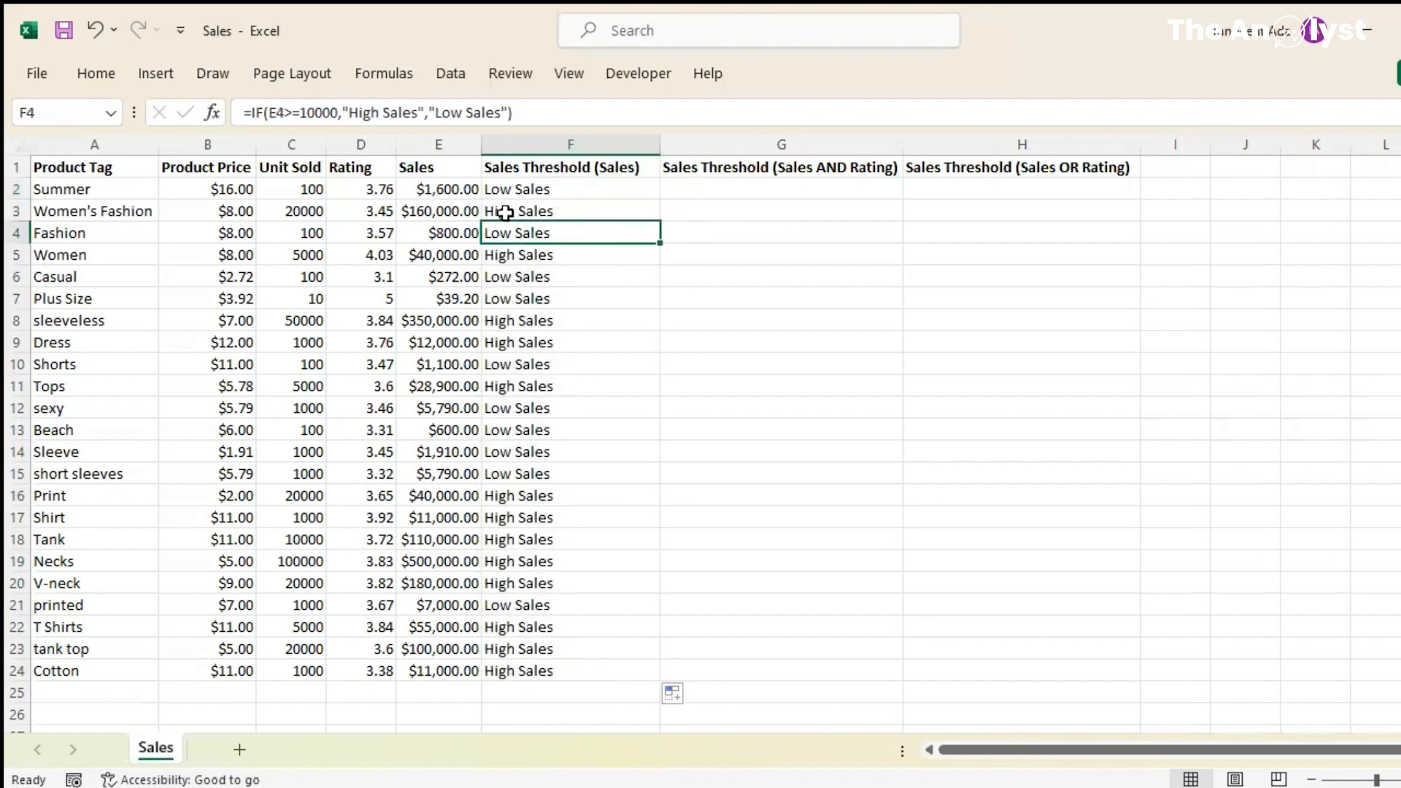
pyautogui.click(550, 211)
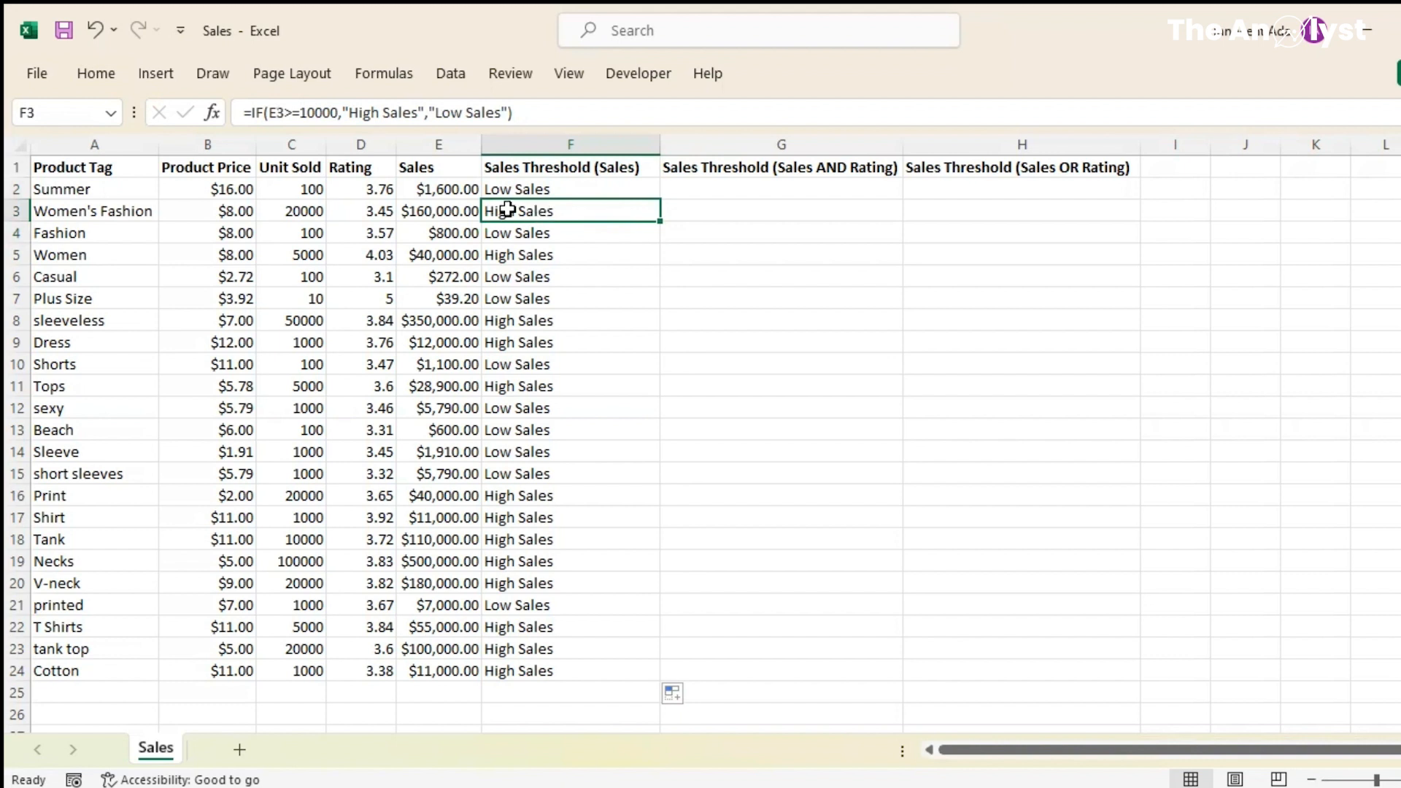
pyautogui.click(438, 210)
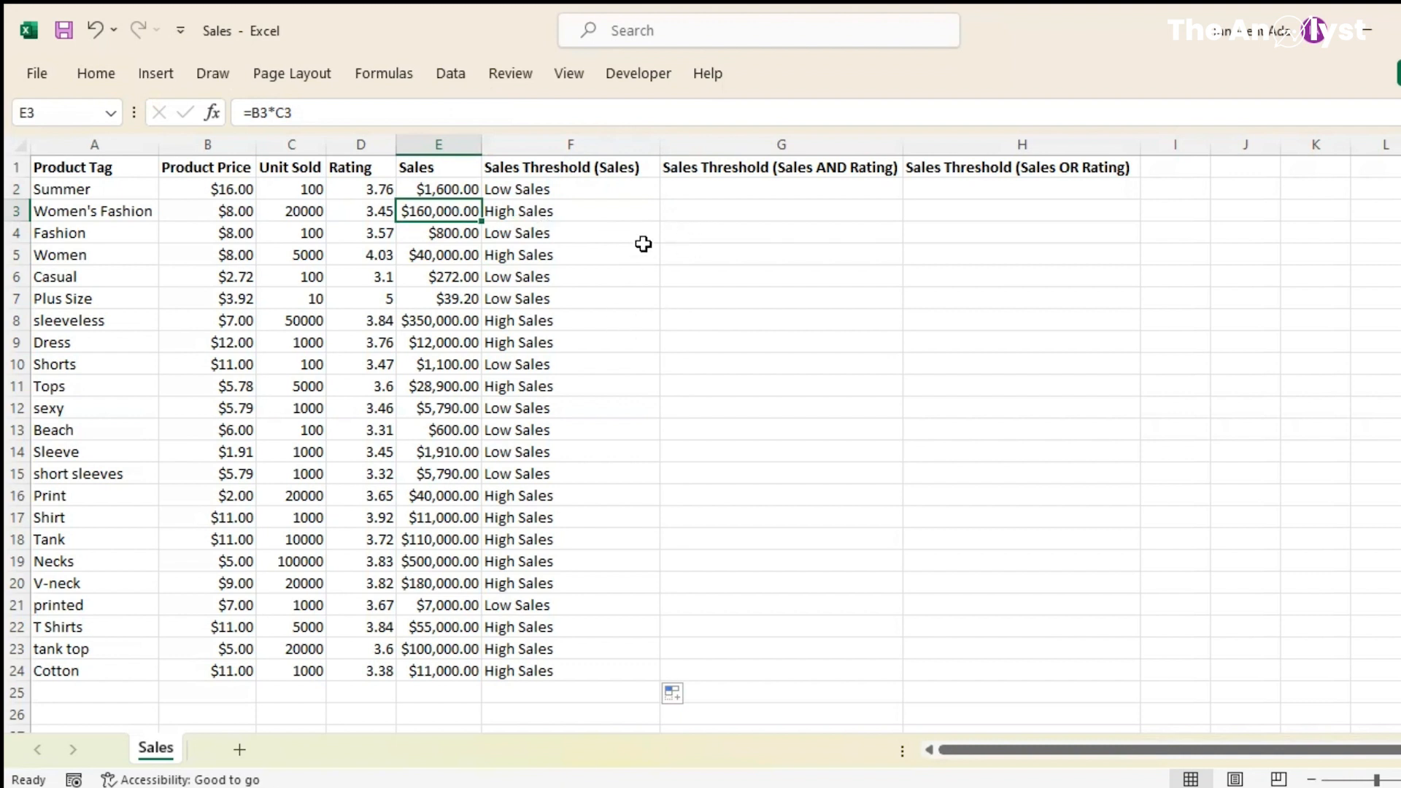
# Enter the formula =AND(E2>=10000,D2>4) in cell G2 of the Sales Threshold (Sales AND Rating) column
pyautogui.click(735, 189)
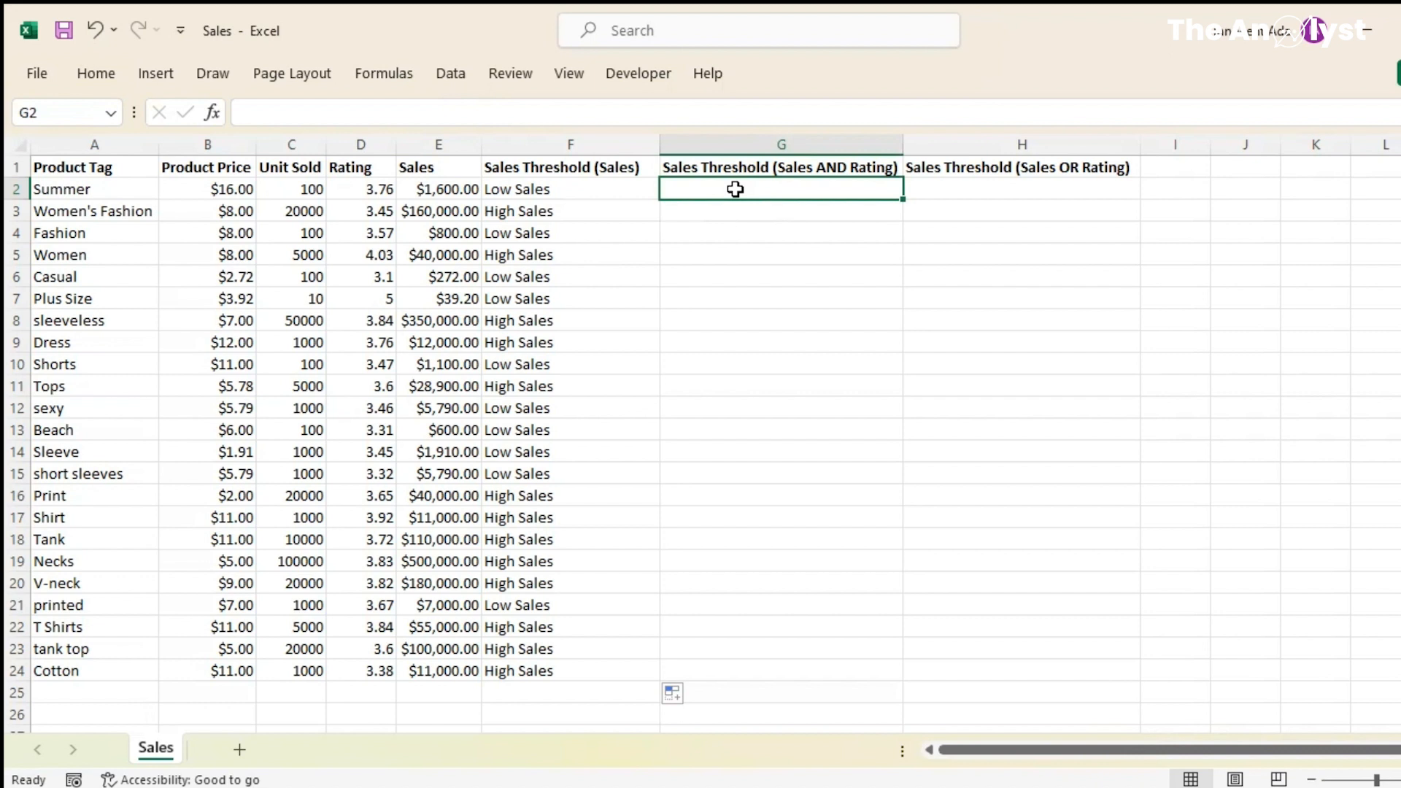
pyautogui.write('=')
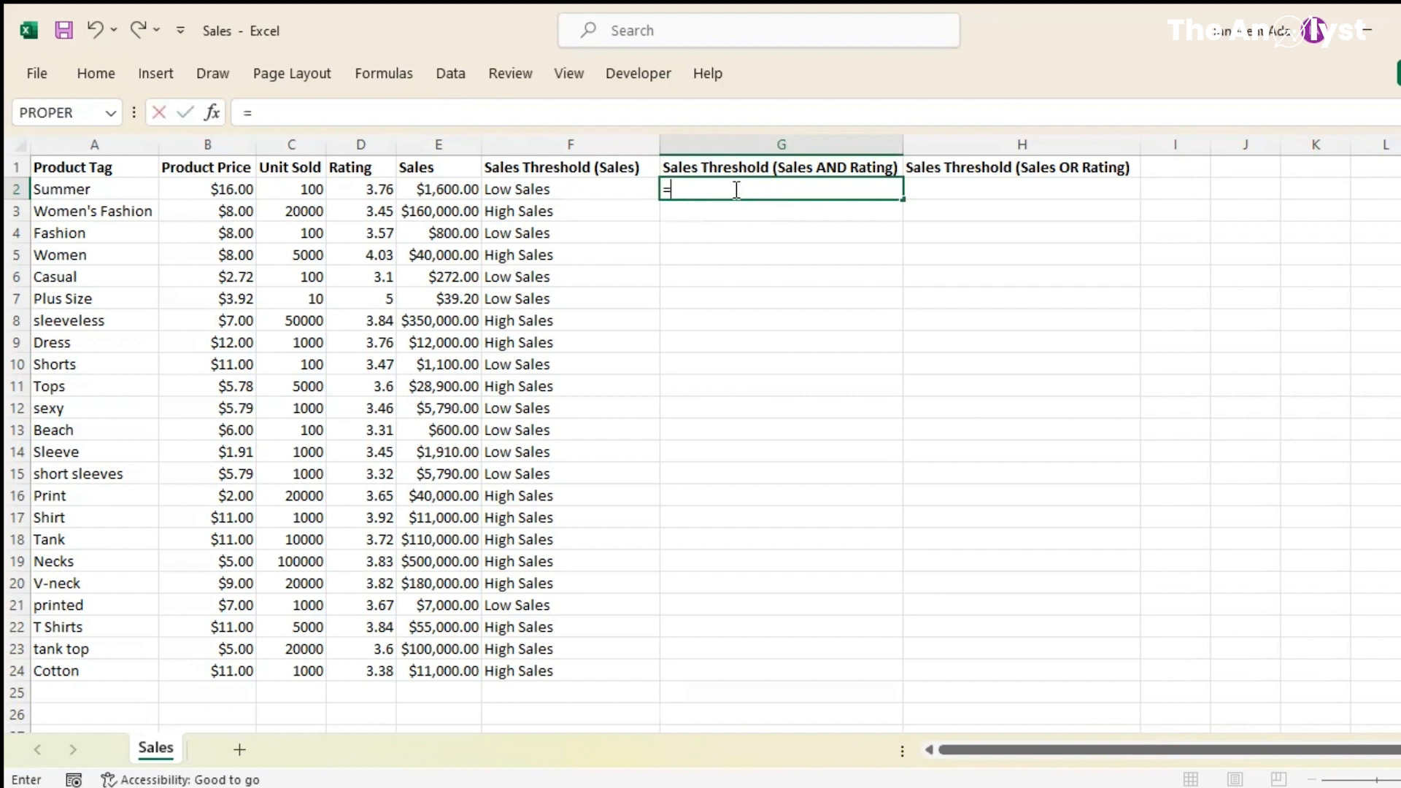
pyautogui.write('A')
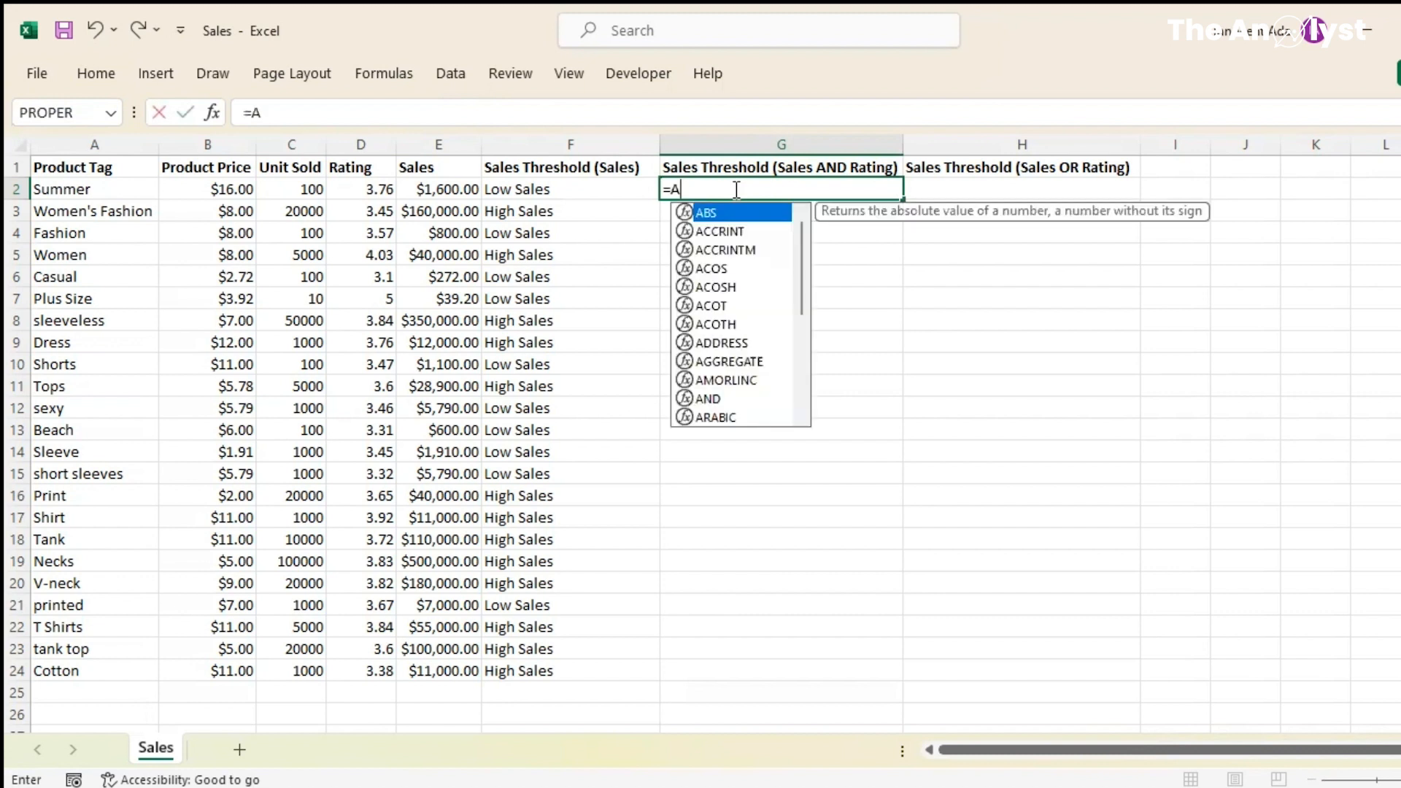
pyautogui.write('ND(')
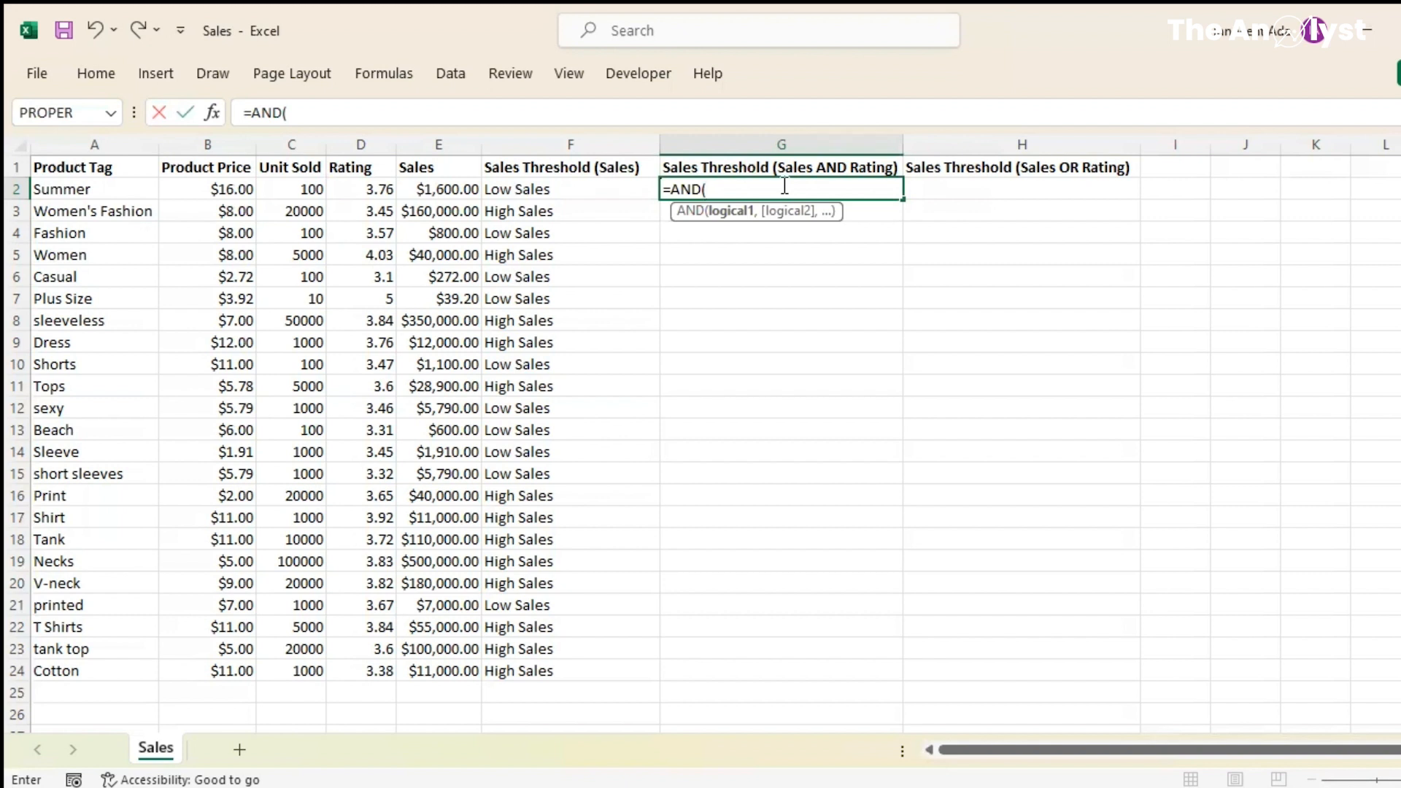
pyautogui.write('e2')
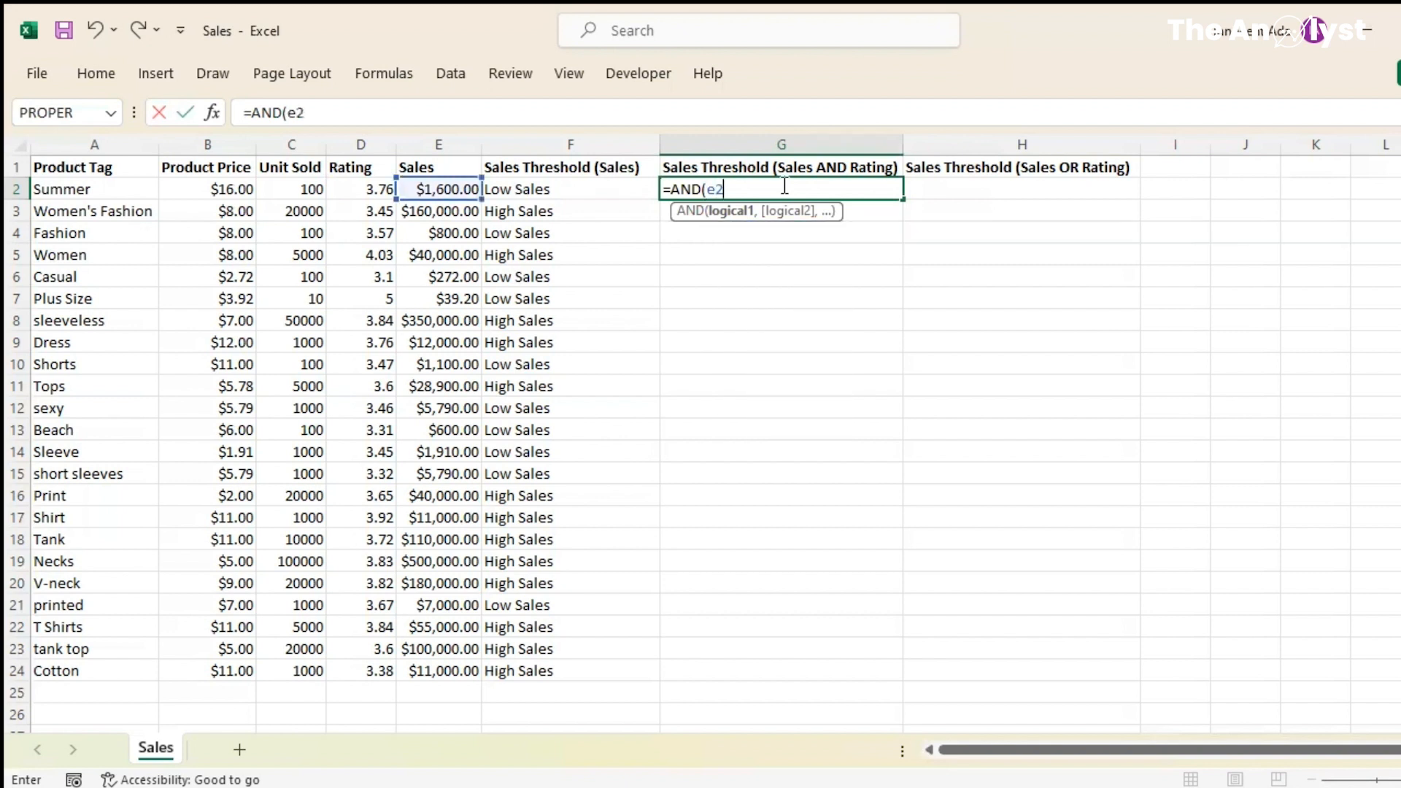
pyautogui.write('>=10000,')
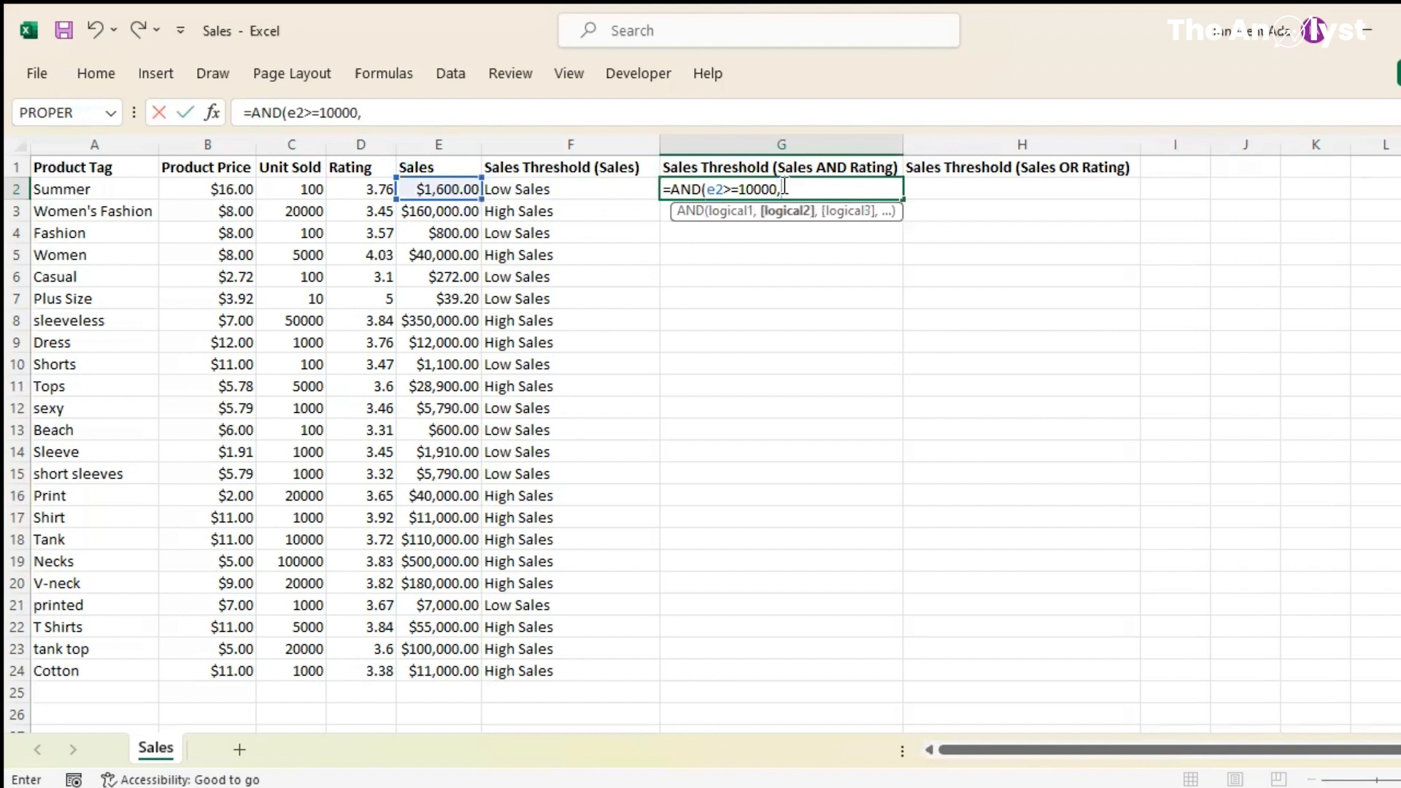
pyautogui.write('d2')
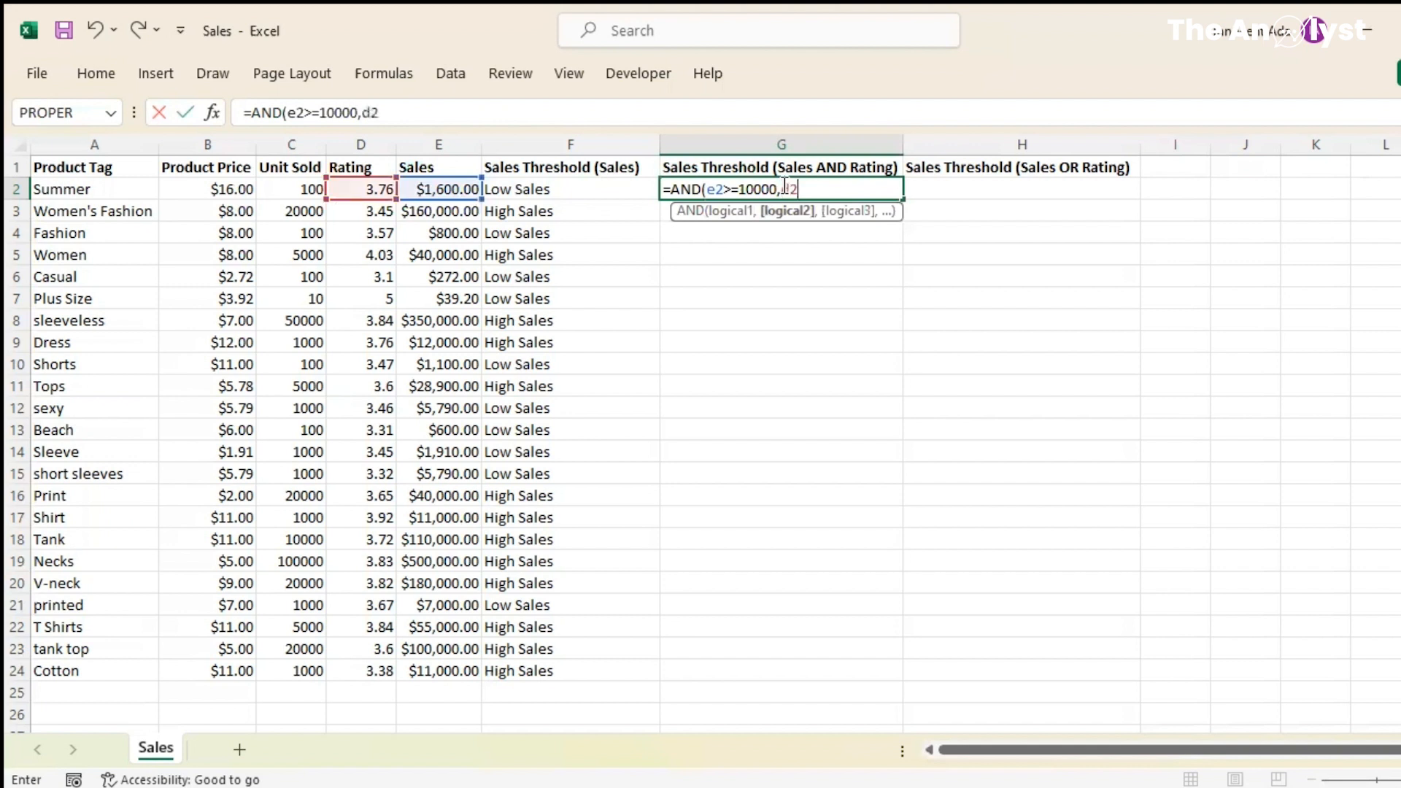
pyautogui.write('>')
pyautogui.write('4)')
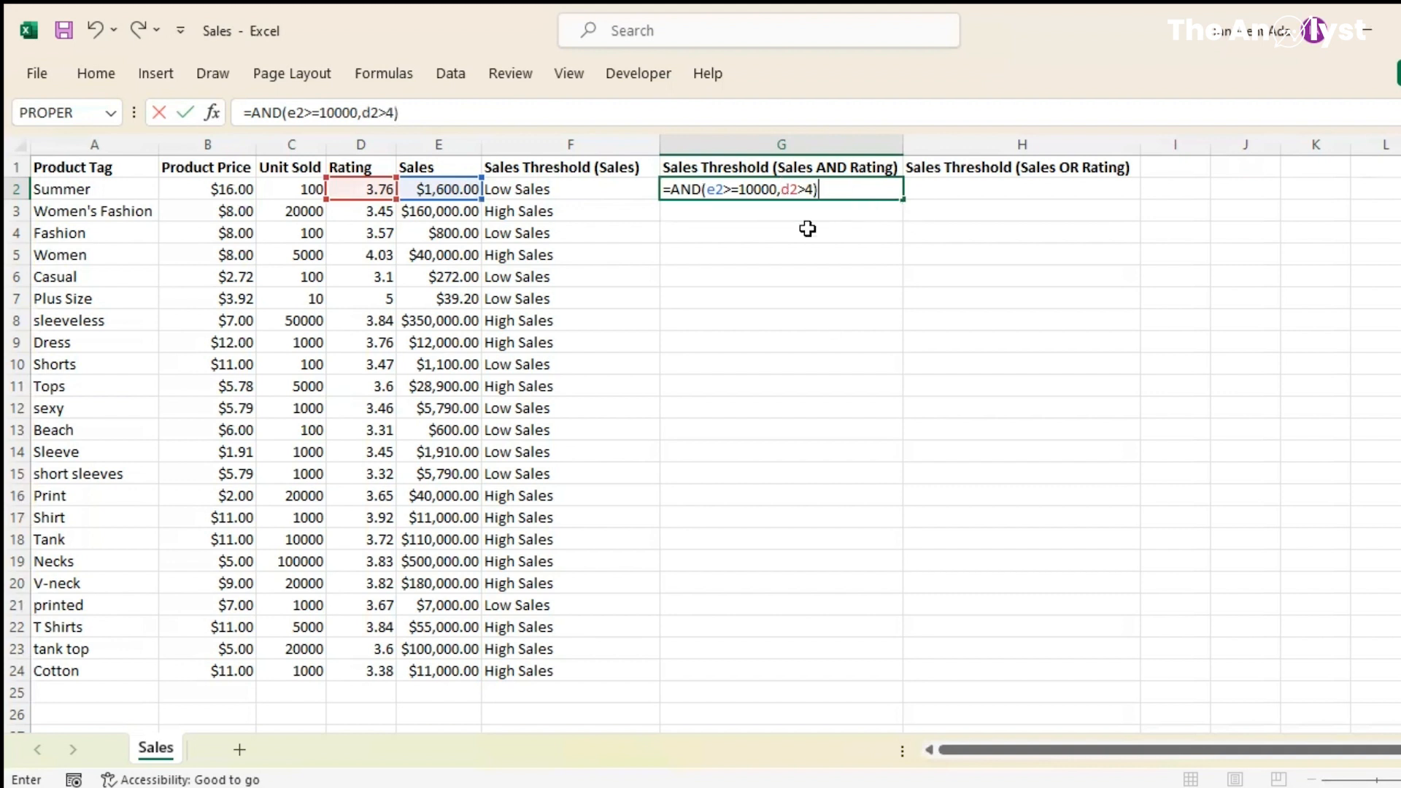
pyautogui.press('Return')
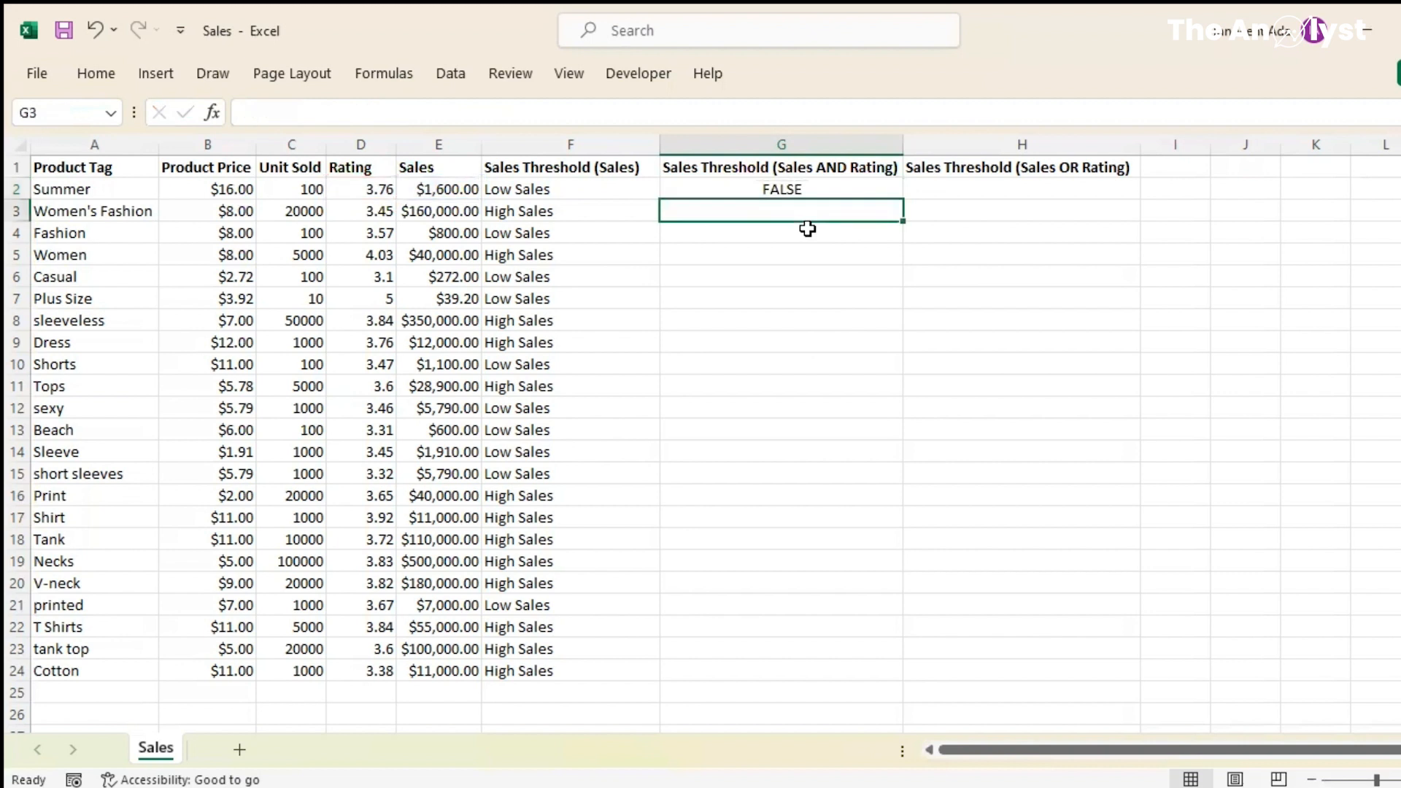
# Fill the AND formula from G2 down to G24 and check the Women and Women's Fashion results against their sales and rating
pyautogui.click(786, 190)
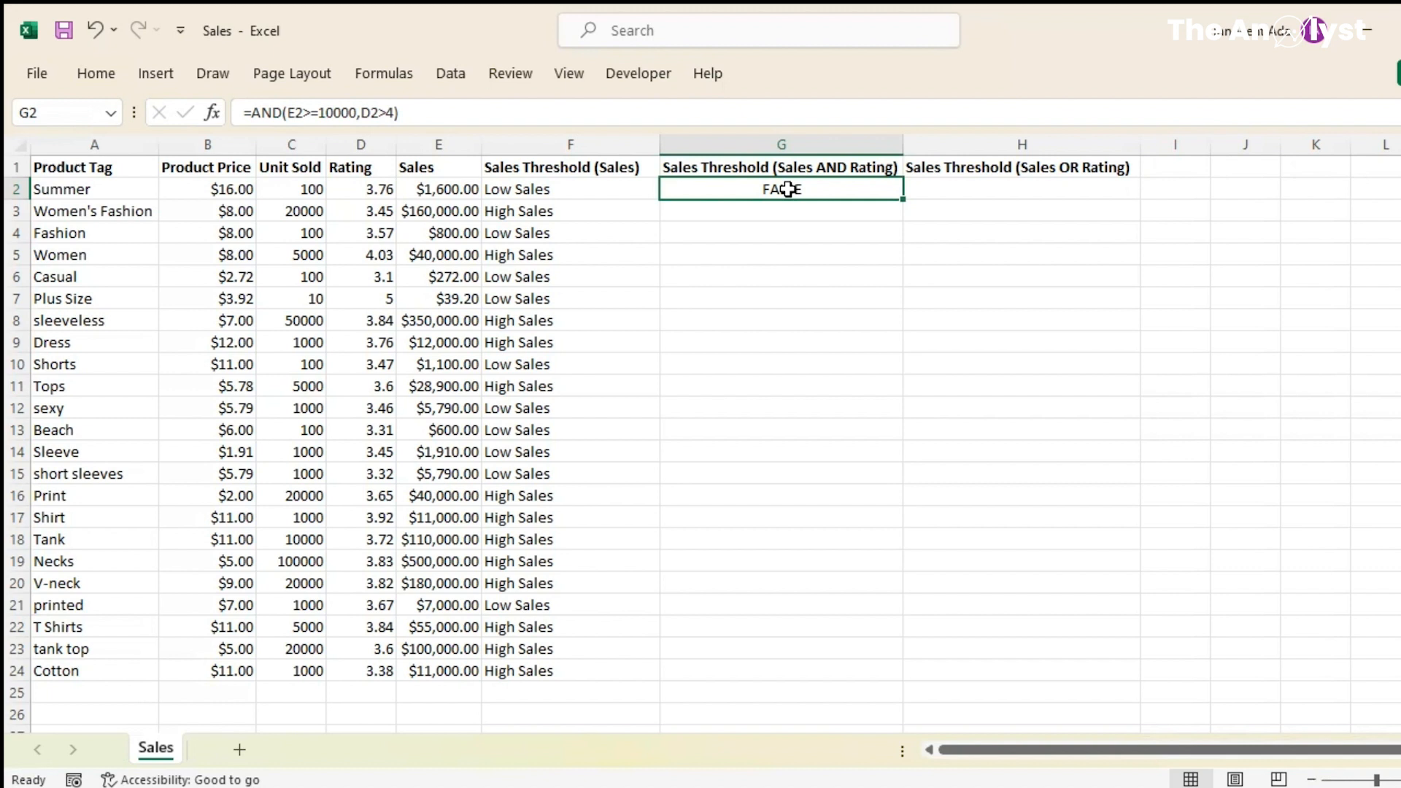
pyautogui.doubleClick(904, 200)
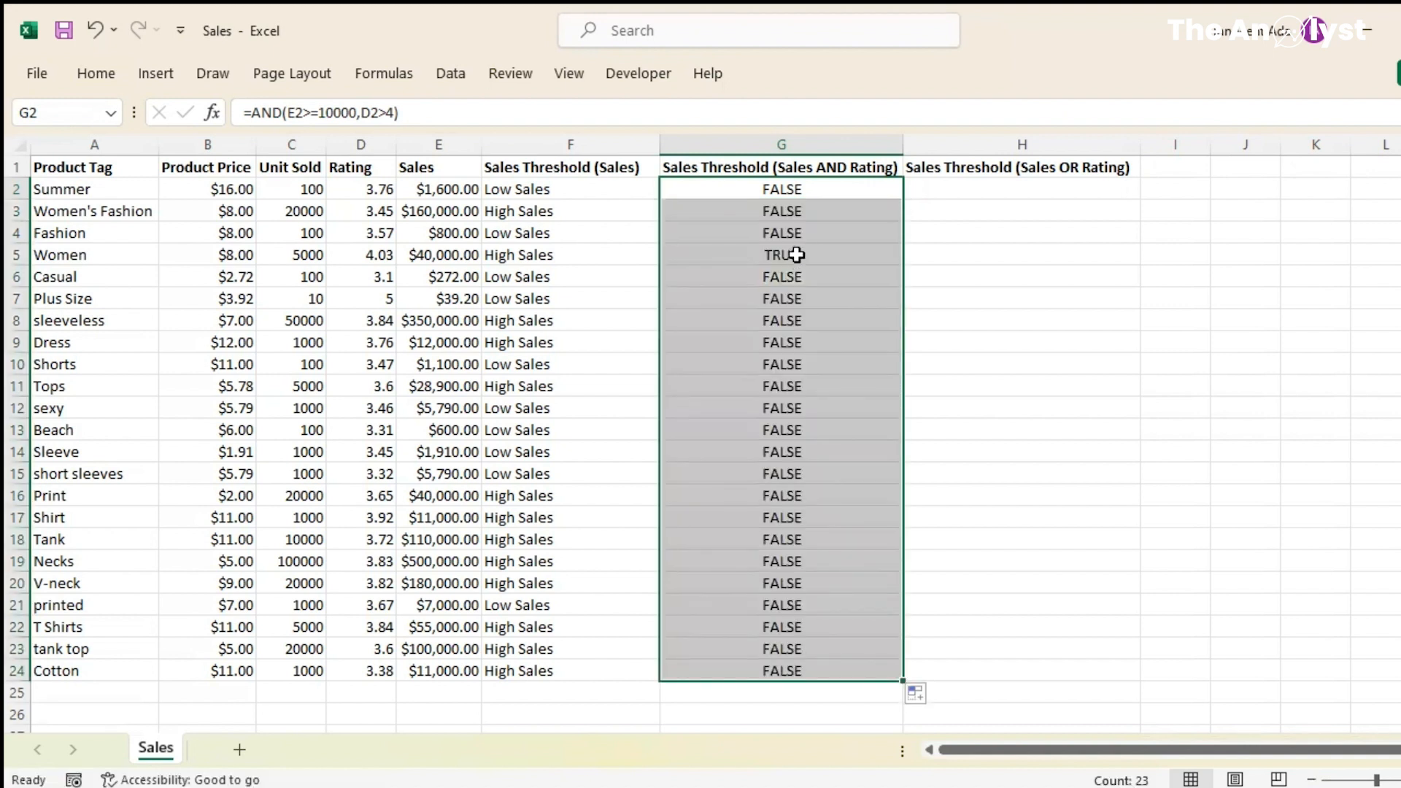
pyautogui.click(796, 254)
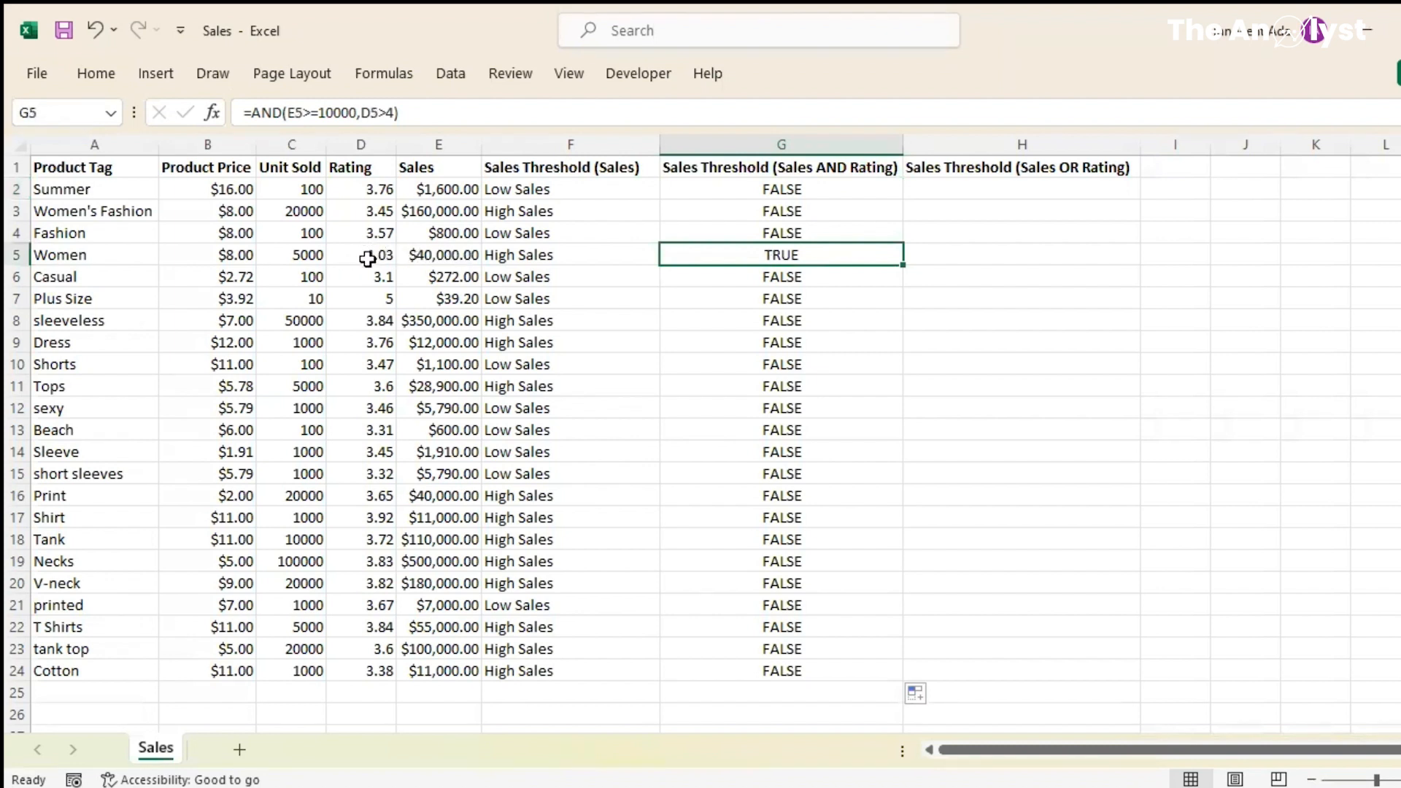
pyautogui.click(433, 254)
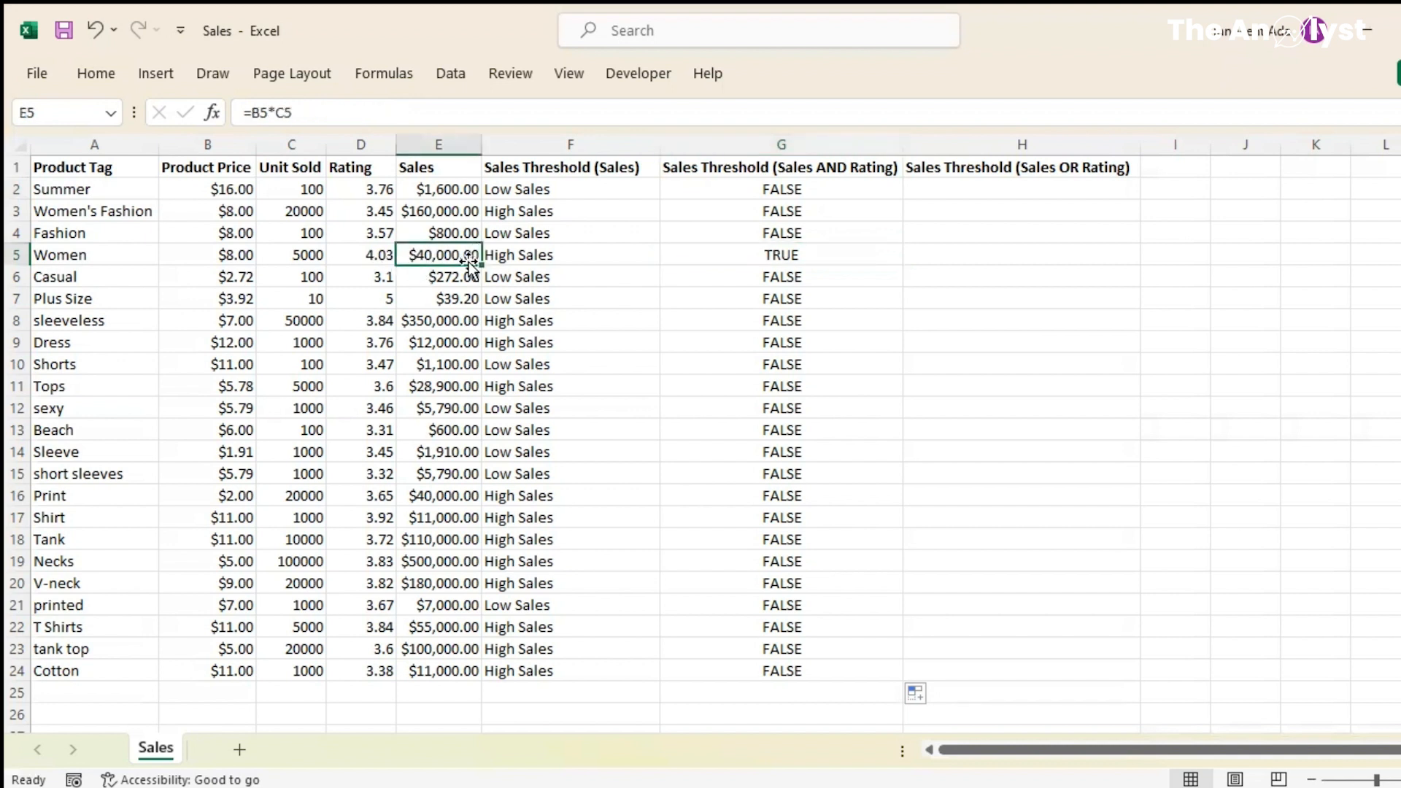
pyautogui.click(763, 209)
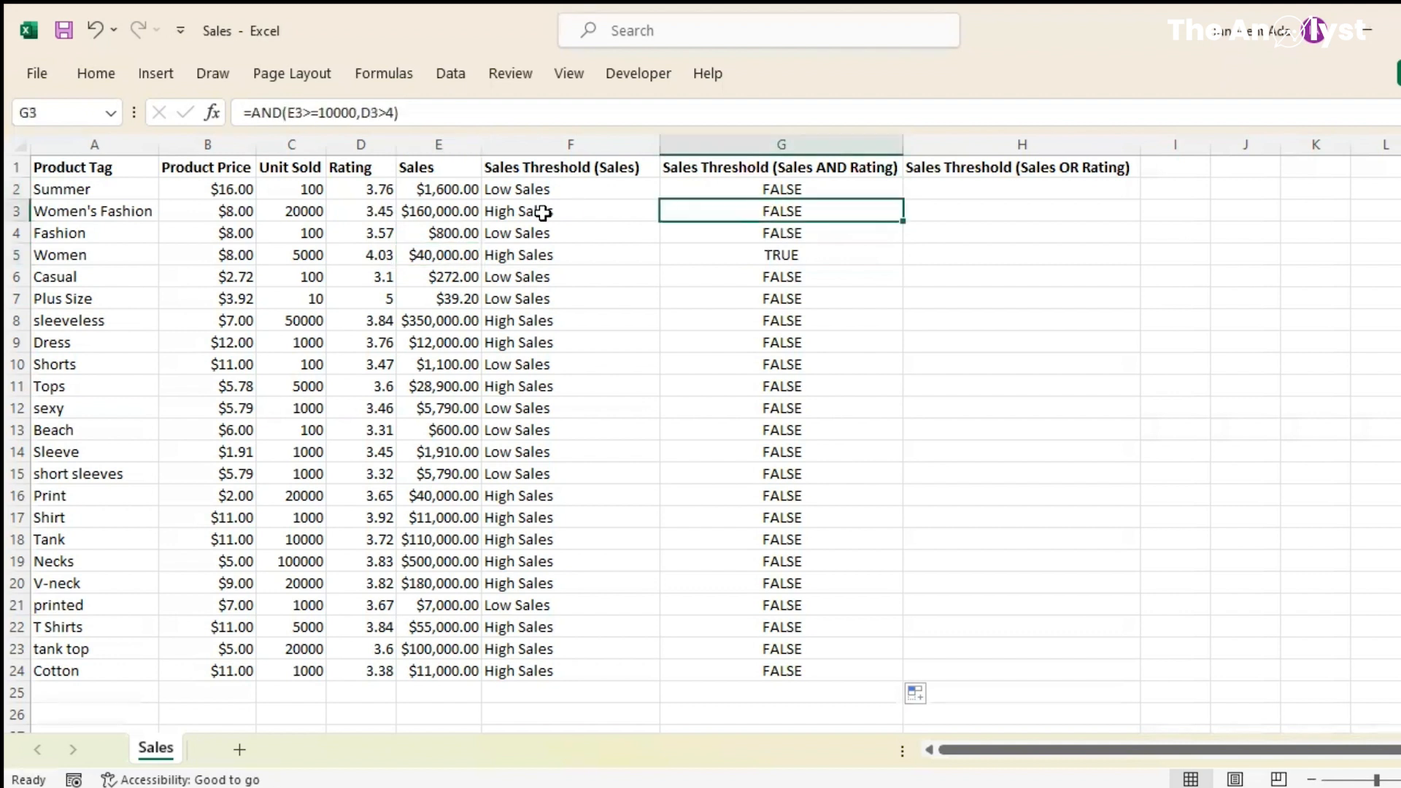
pyautogui.click(440, 207)
pyautogui.click(365, 211)
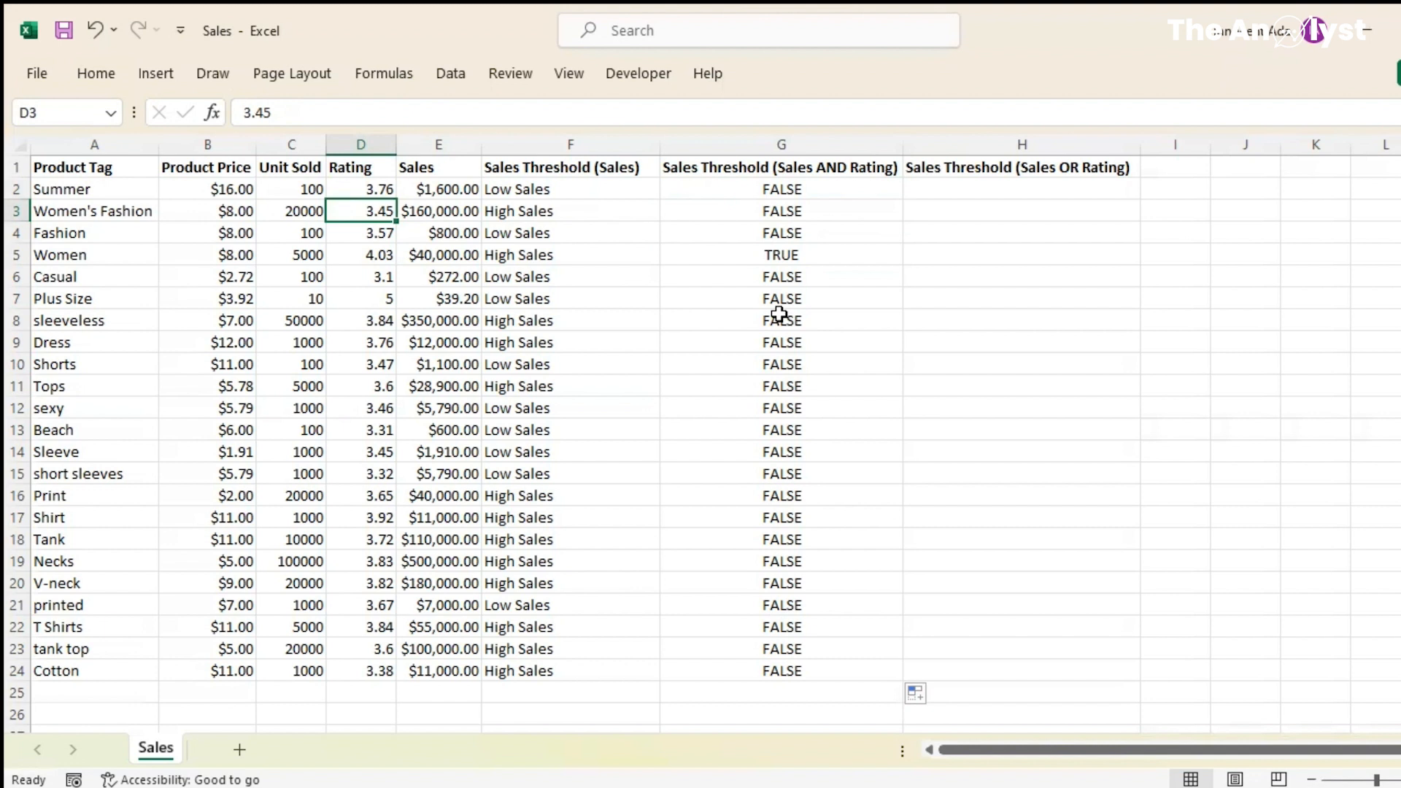
pyautogui.moveTo(779, 188); pyautogui.dragTo(775, 662)
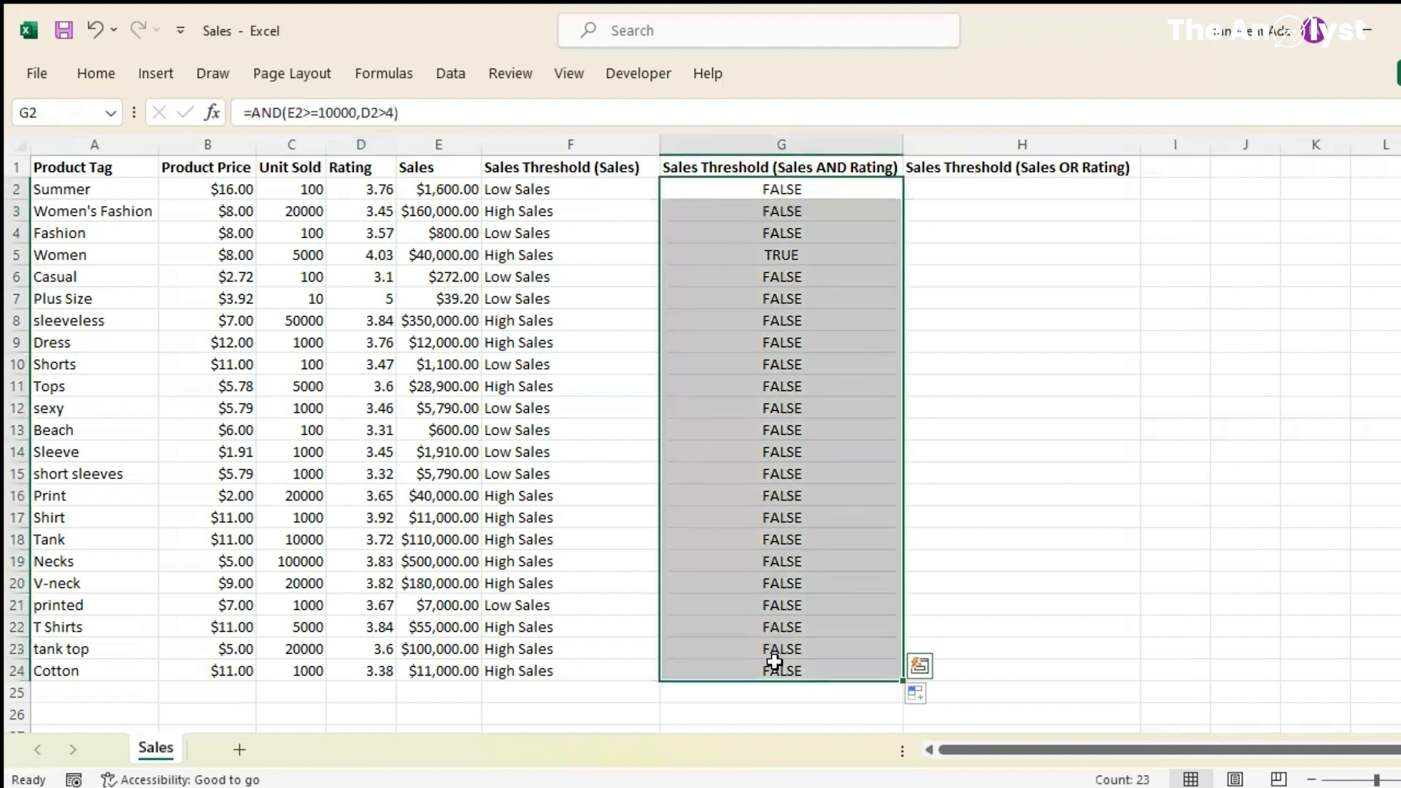
# Clear G2:G24 and begin an IF formula in G2 with the logical test AND(E2>=10000,D2>=4)
pyautogui.press('Delete')
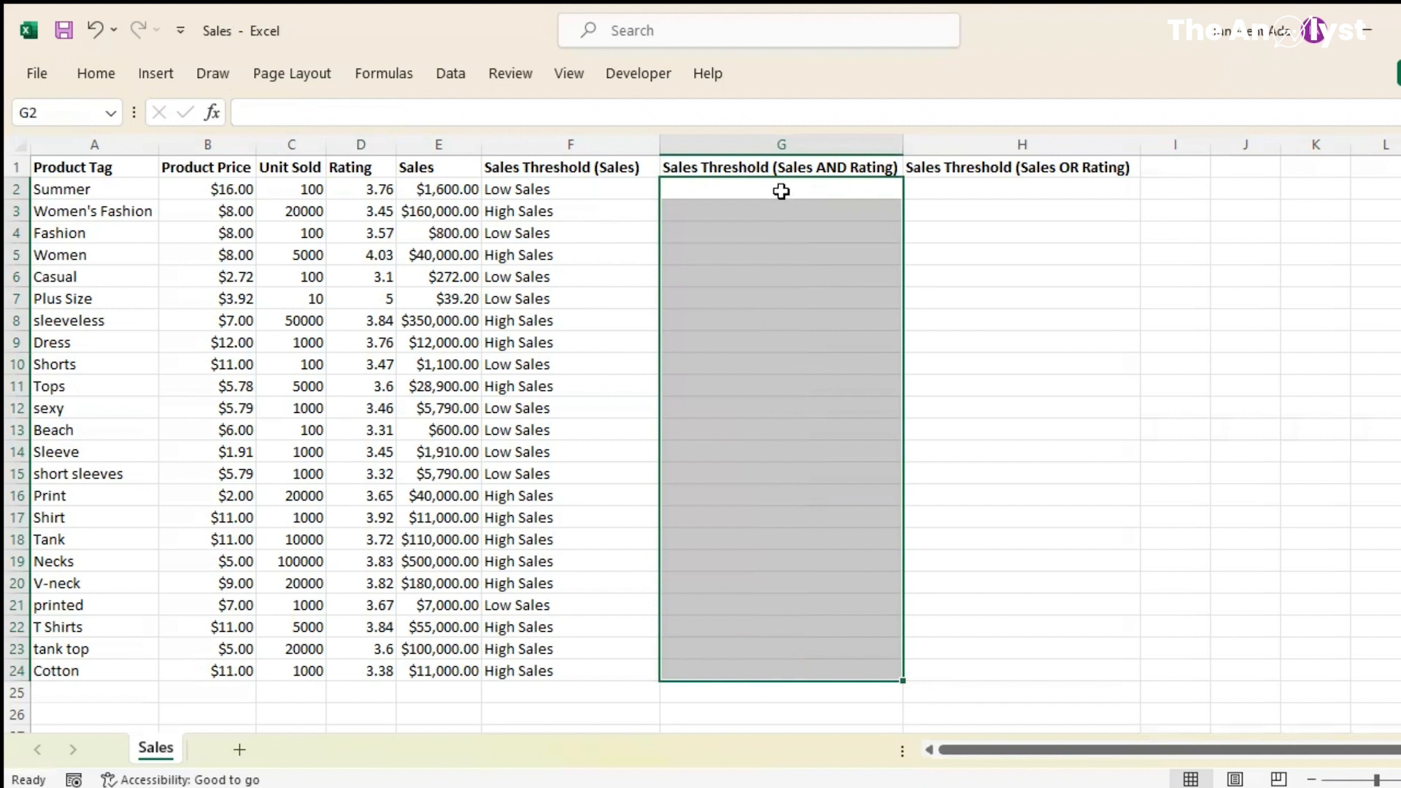
pyautogui.click(781, 191)
pyautogui.write('=')
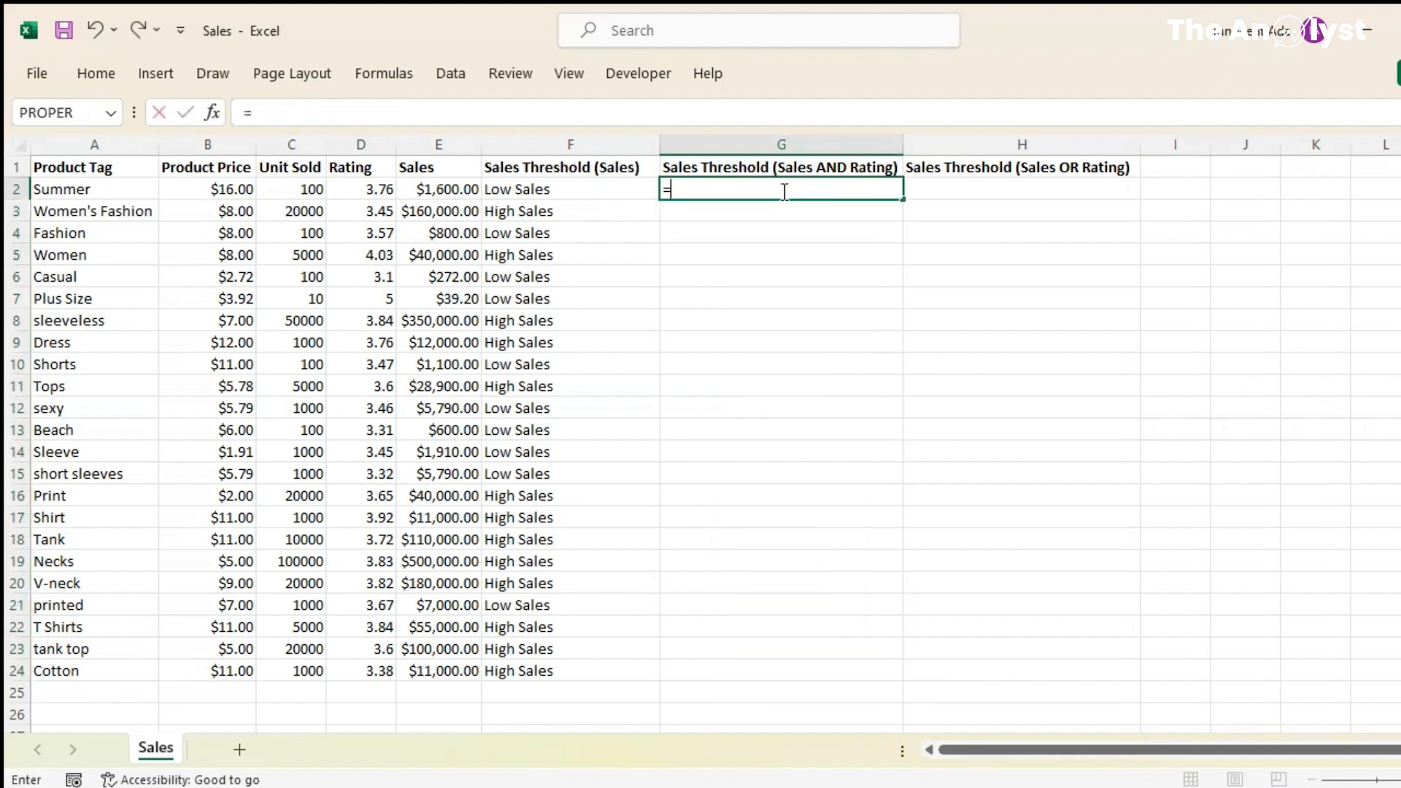
pyautogui.write('IF(')
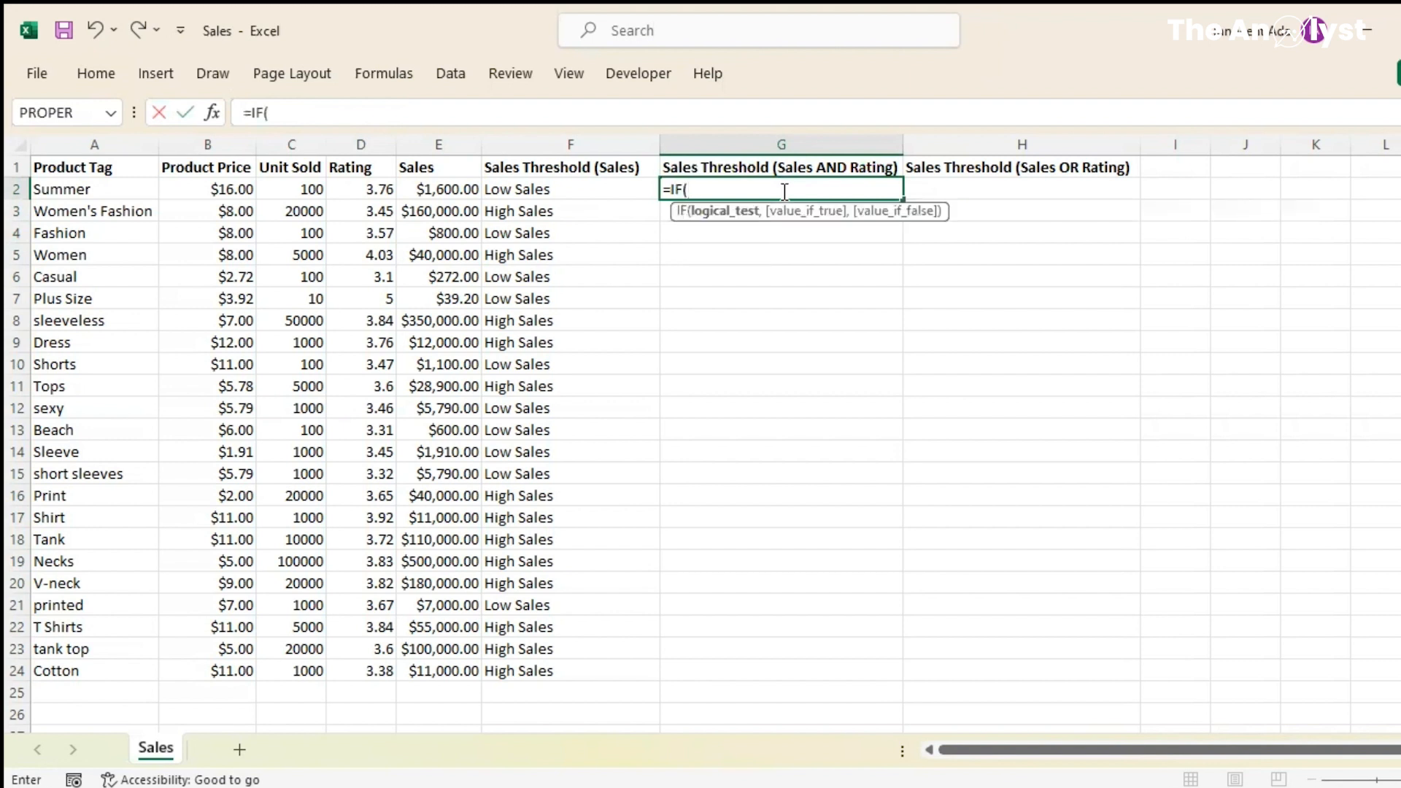
pyautogui.write('AND')
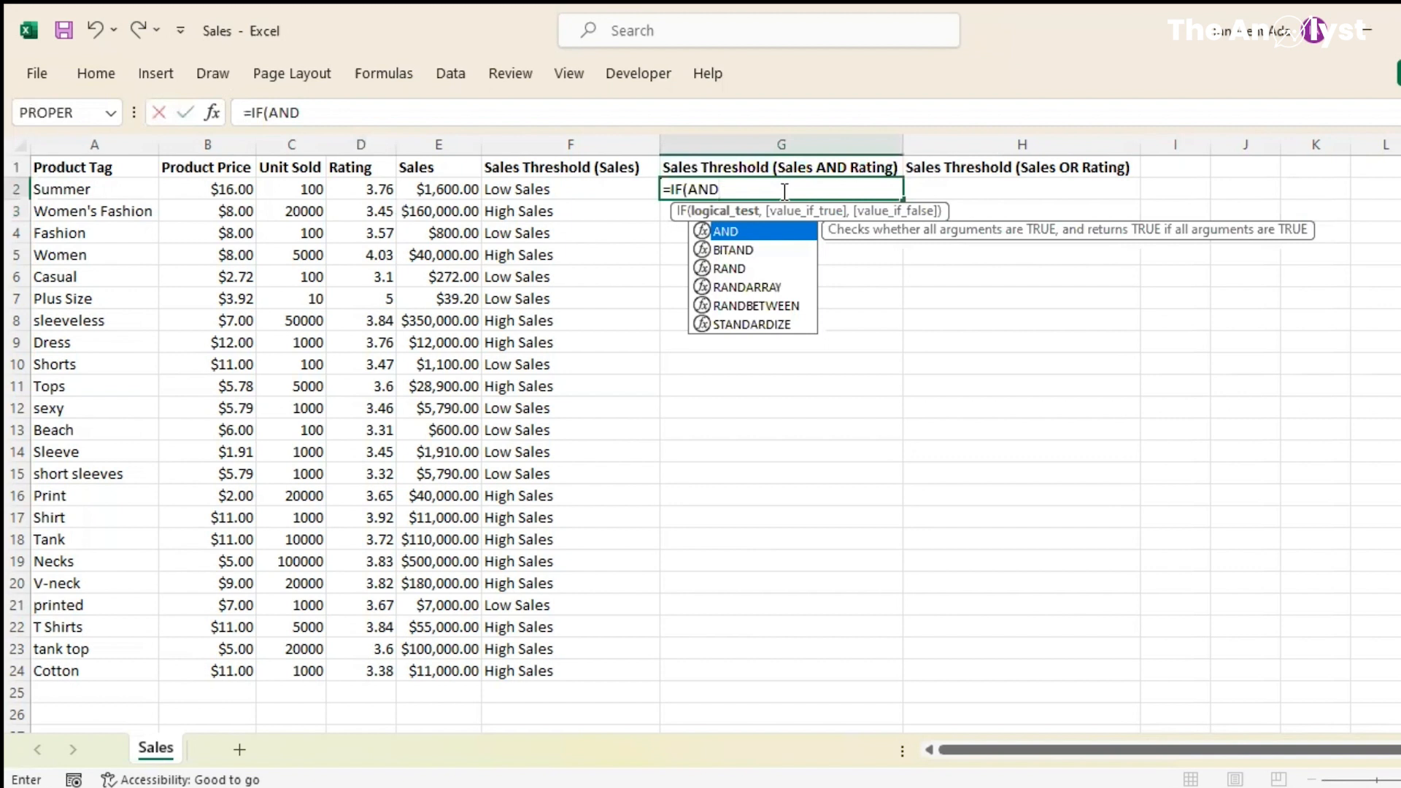
pyautogui.write('(')
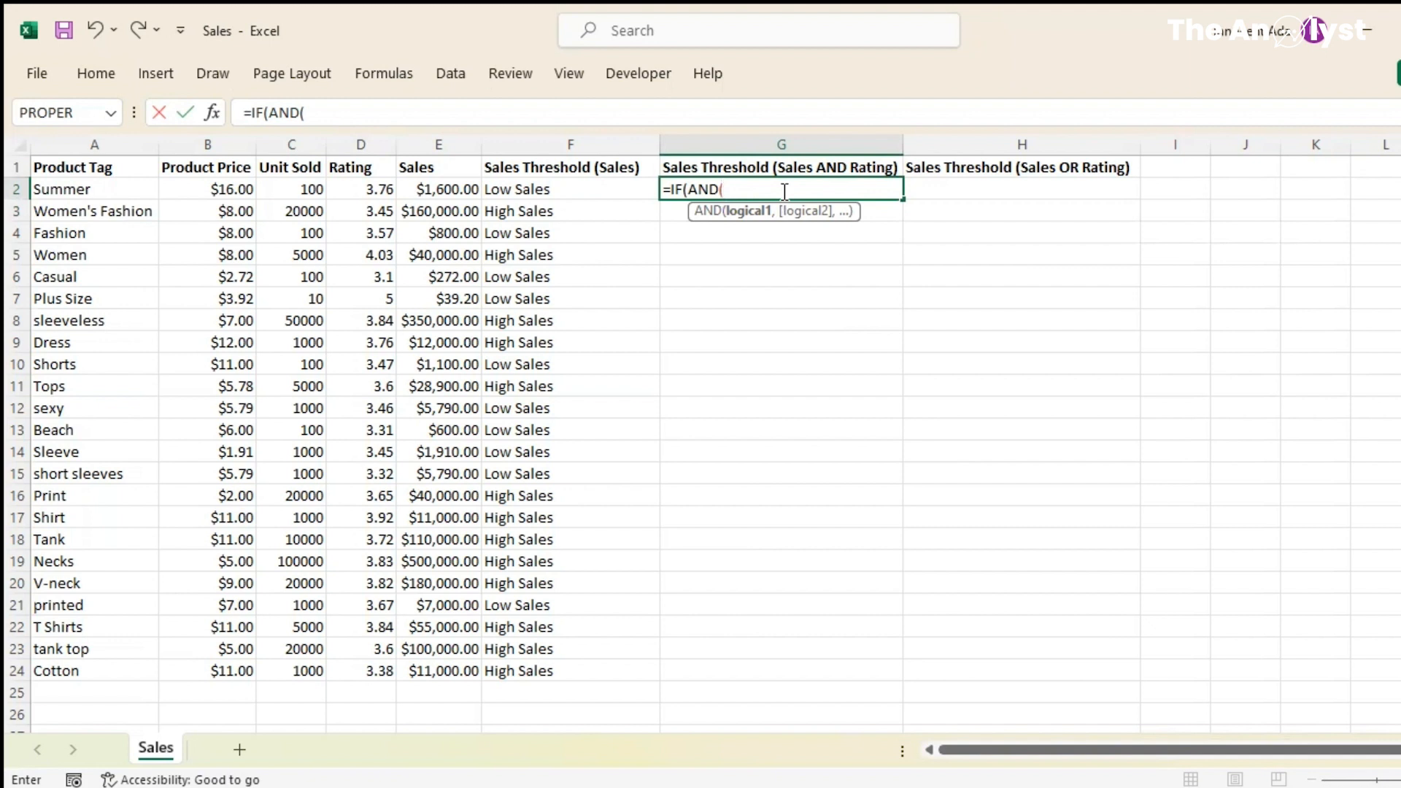
pyautogui.write('e2>=10000')
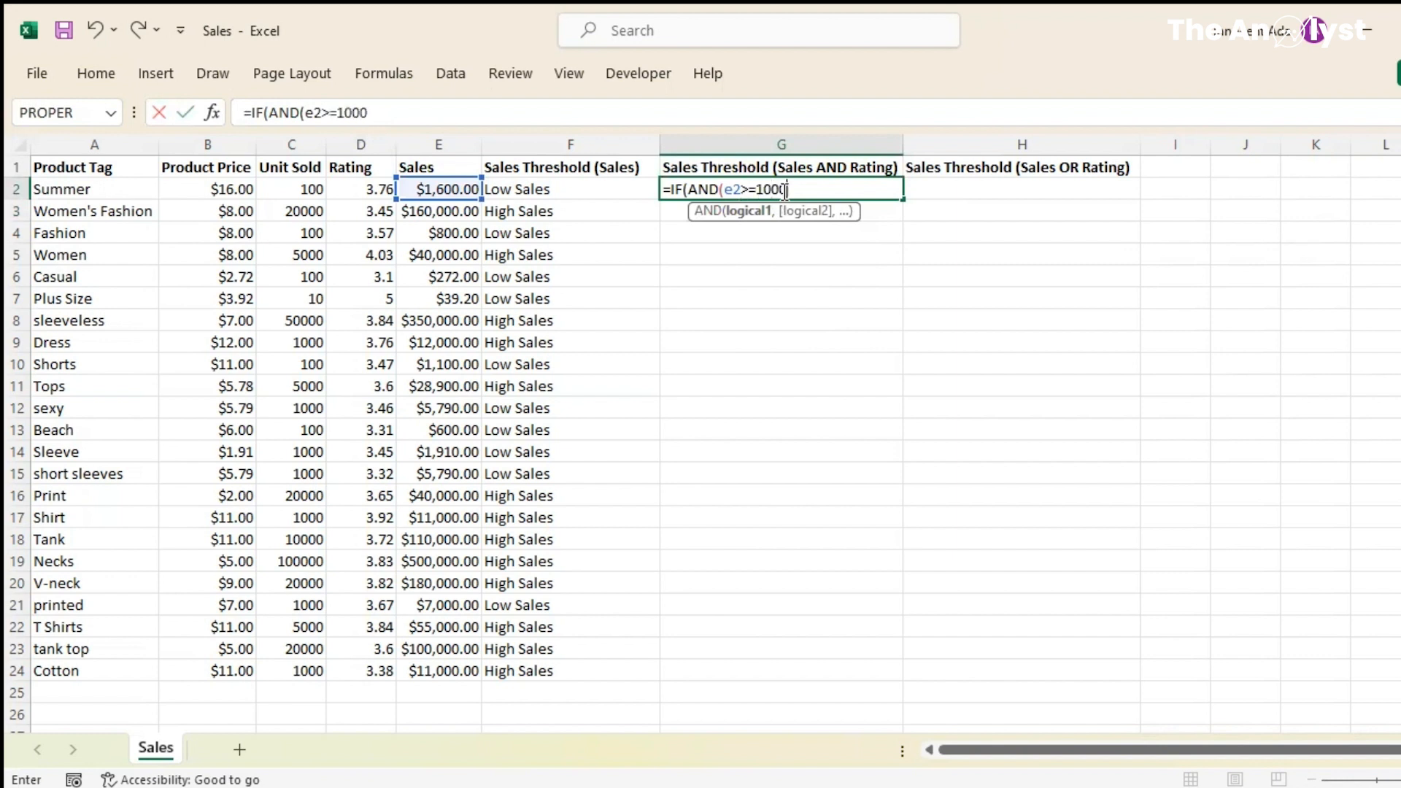
pyautogui.write('0,')
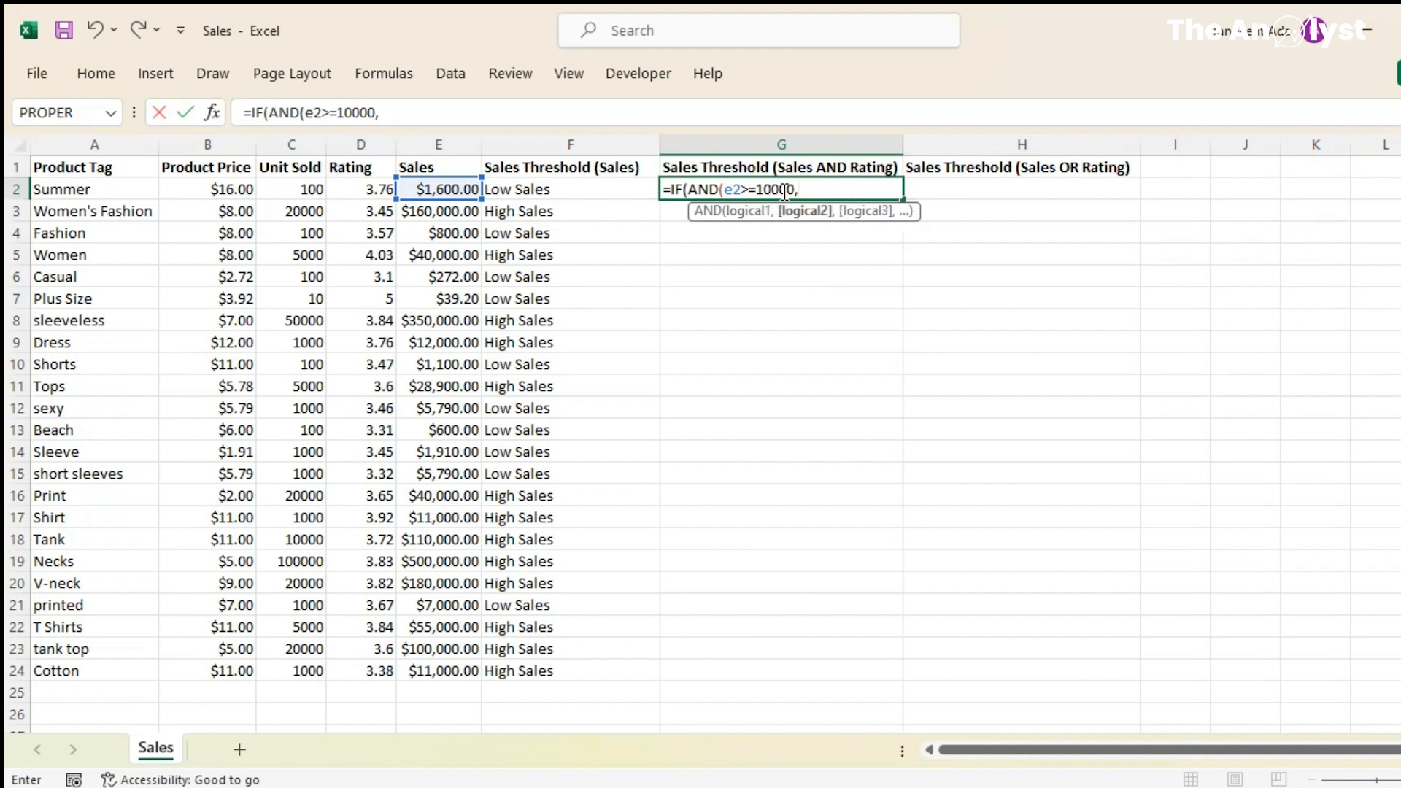
pyautogui.write('d2')
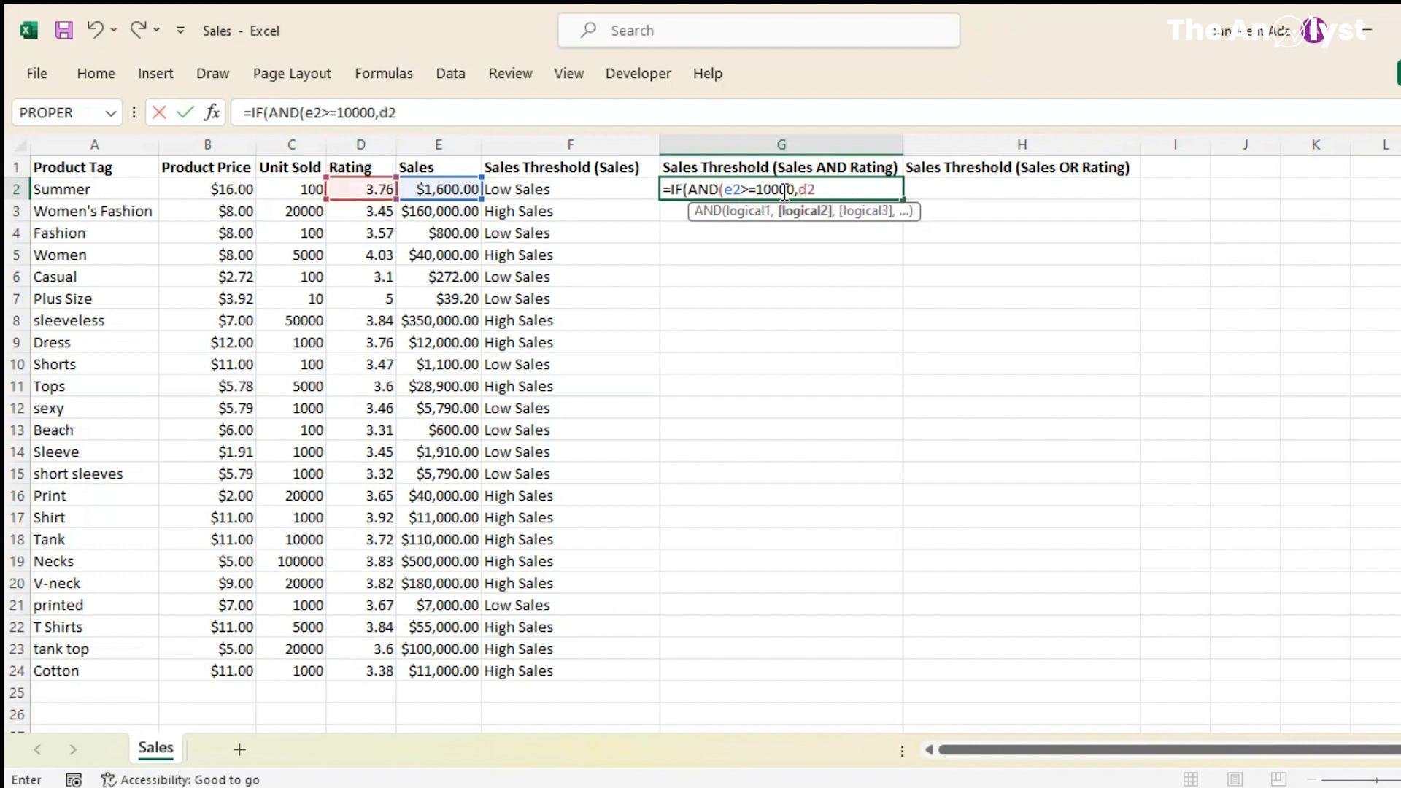
pyautogui.write('>=4)')
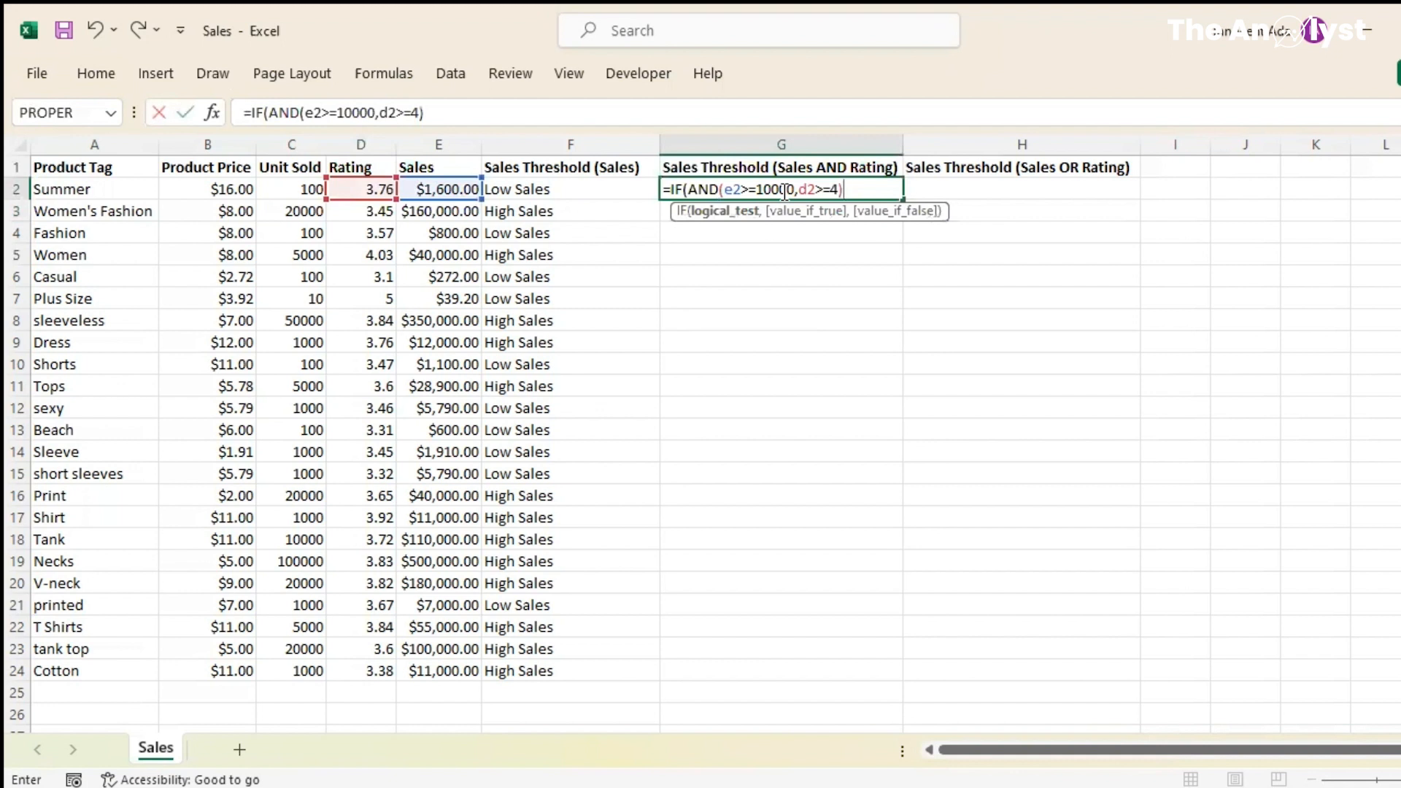
# Complete the IF formula in G2 with "High Sales and High Rating" when true and "Not High Sales or Rating" when false
pyautogui.write(',')
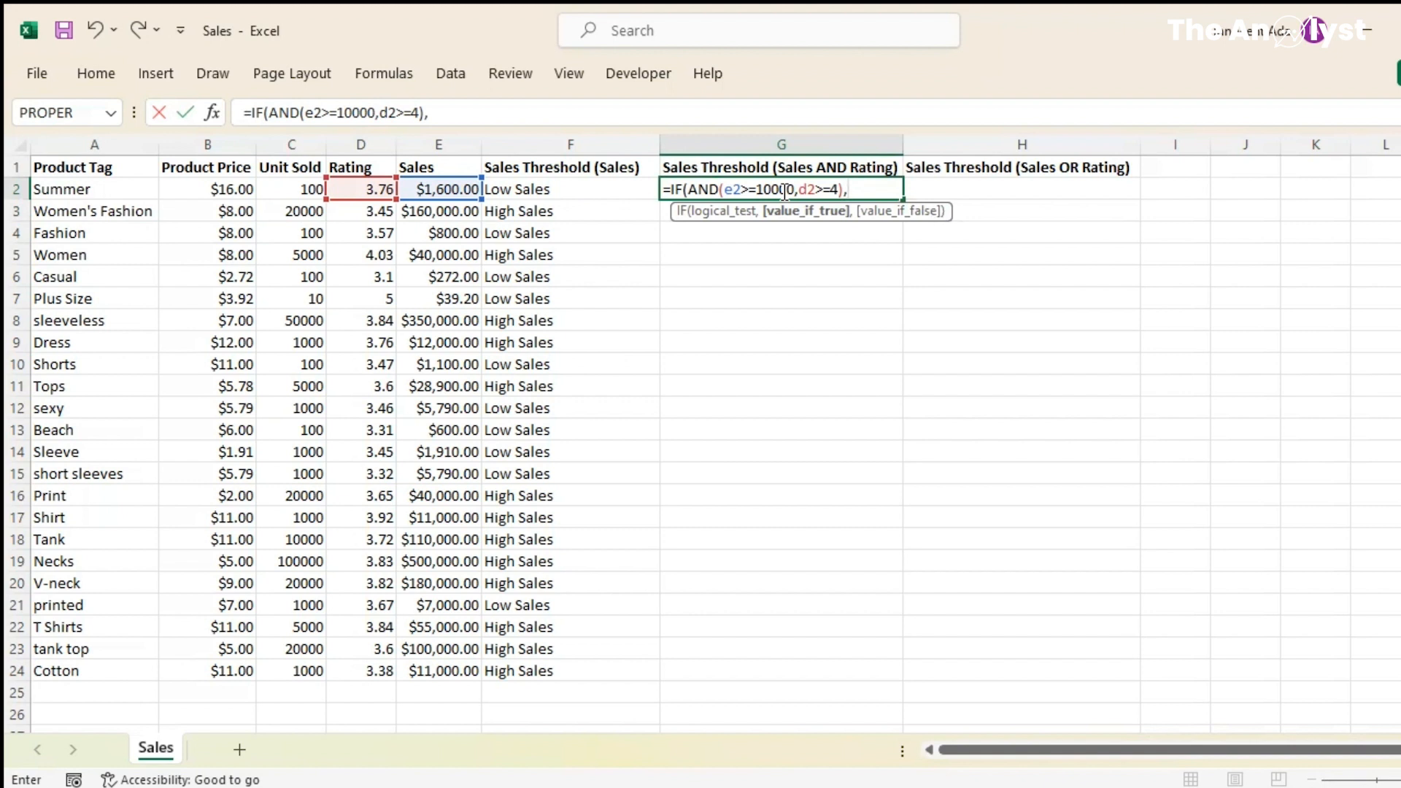
pyautogui.write('"High Sales')
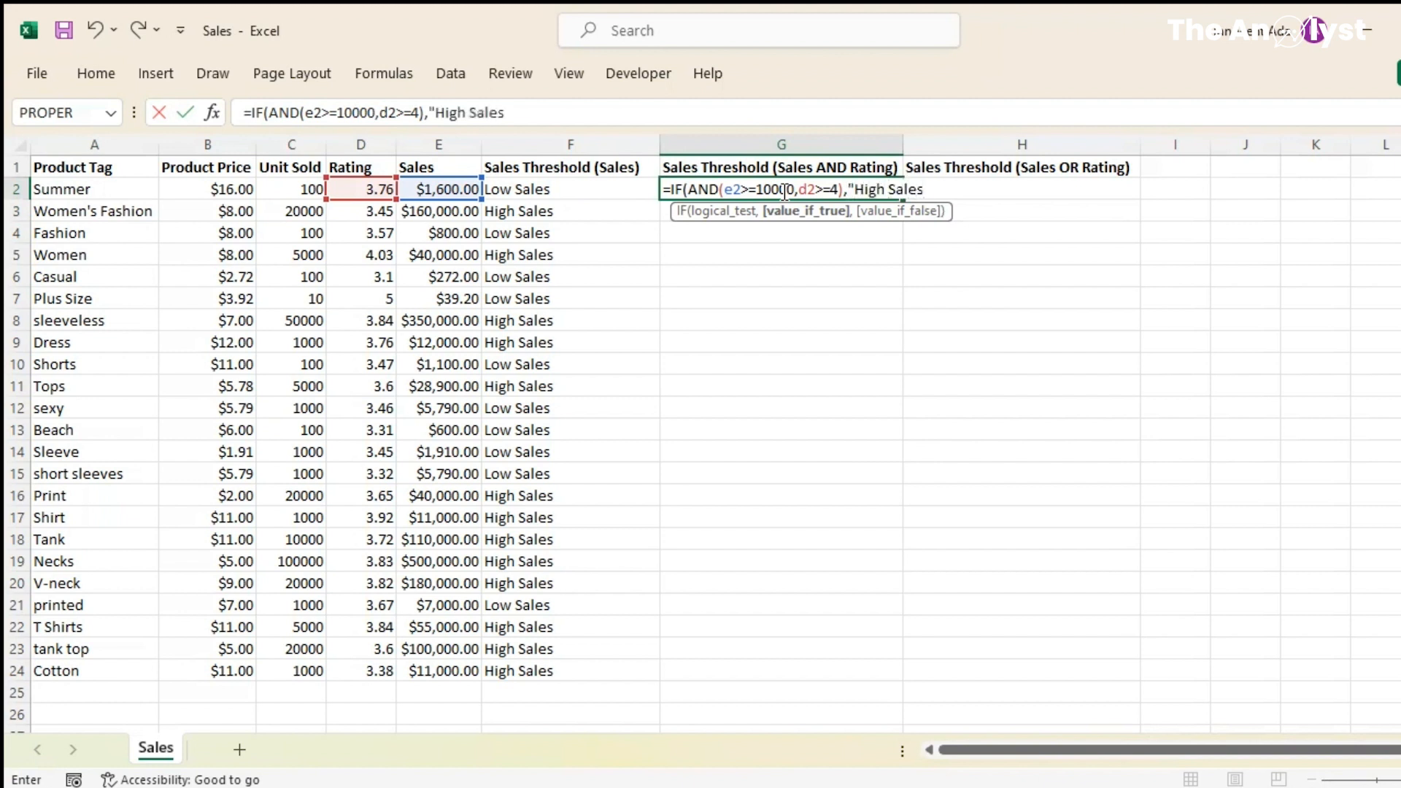
pyautogui.write(' and High Rat')
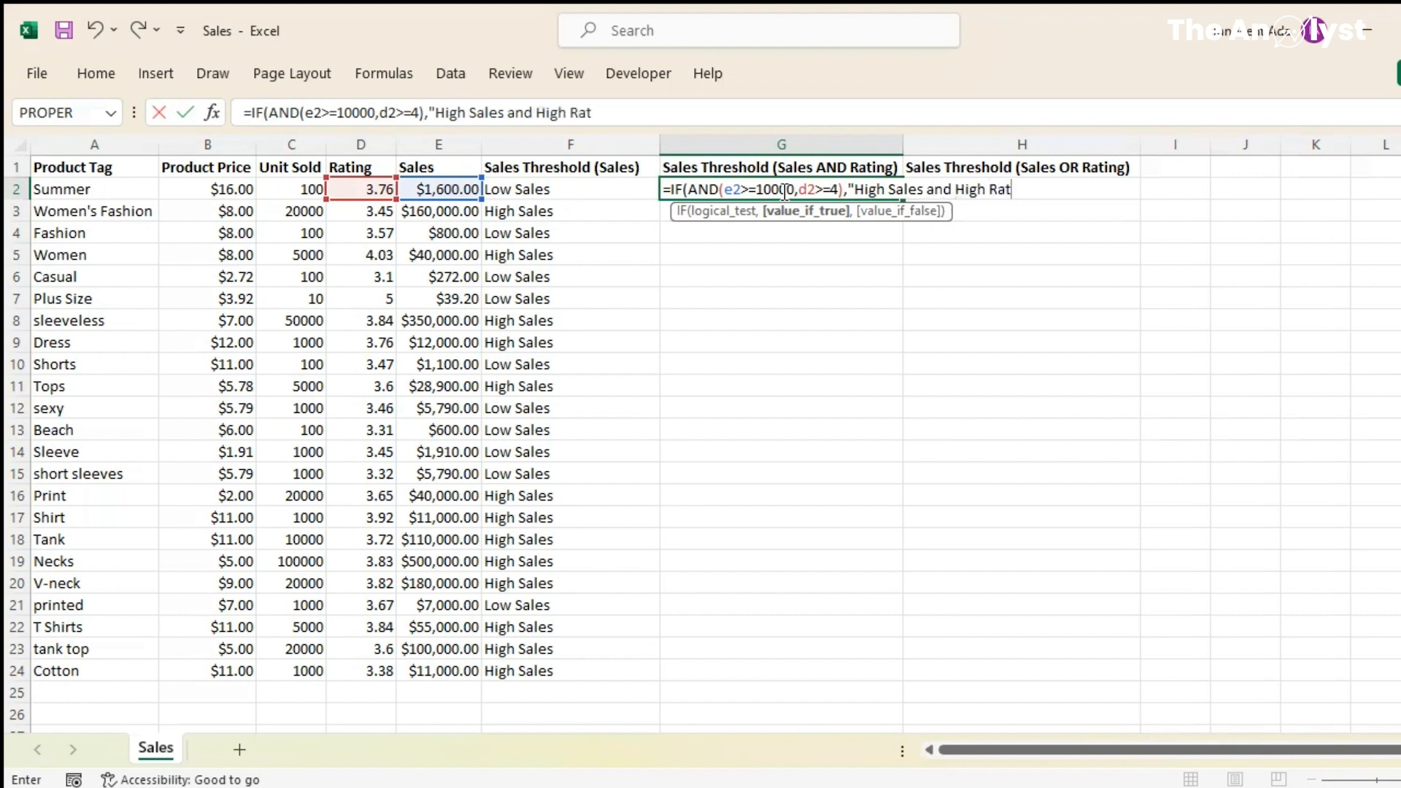
pyautogui.write('ing",')
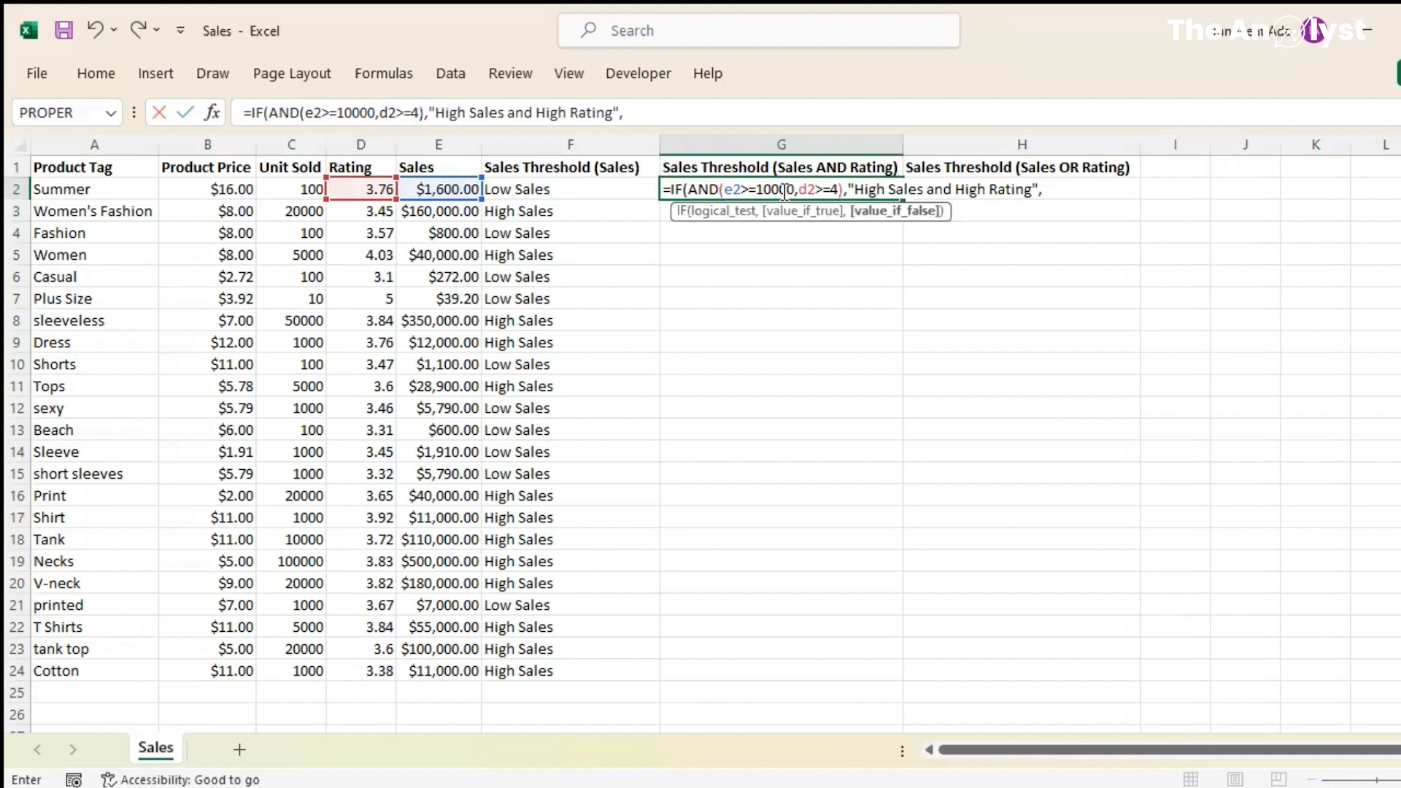
pyautogui.write('"Not High Sales')
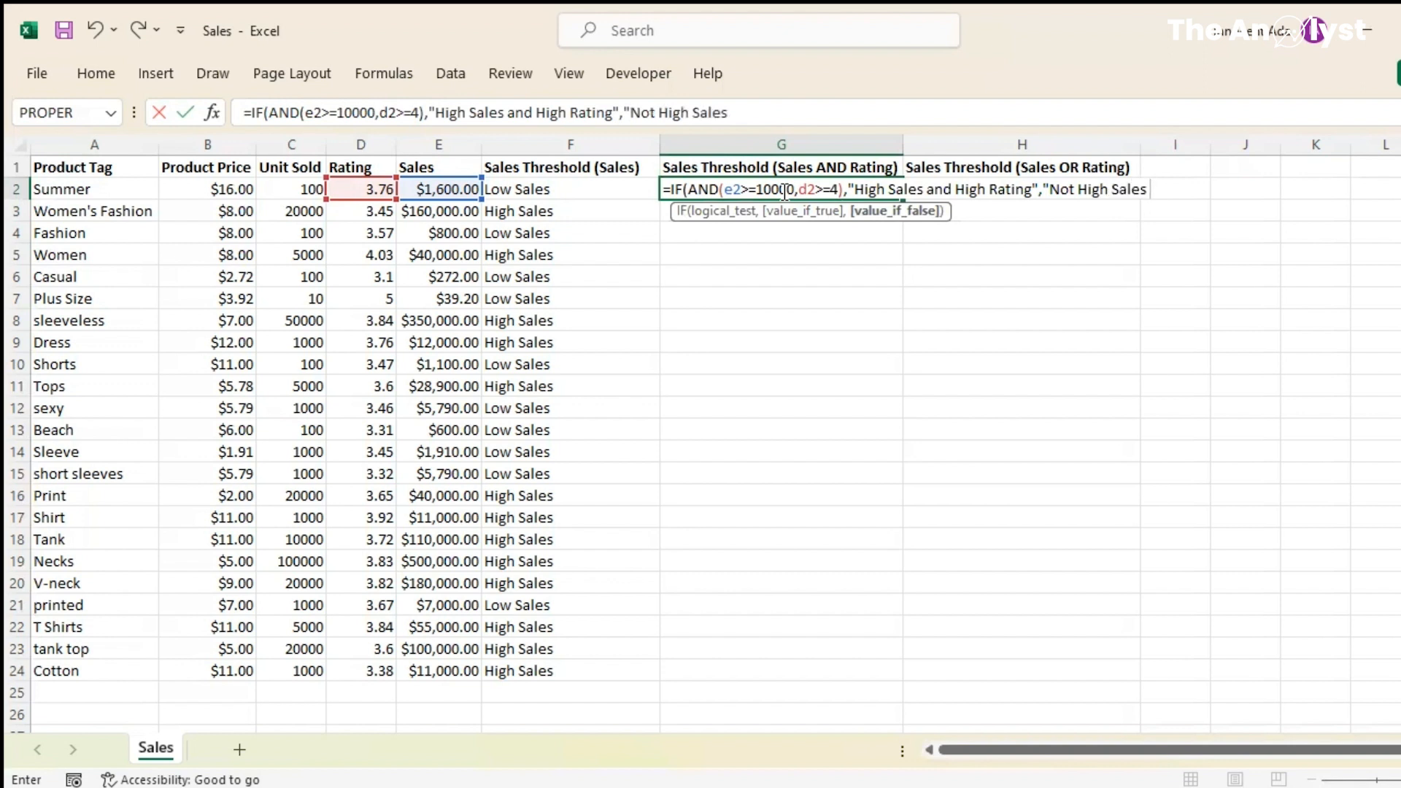
pyautogui.write('or Rating")')
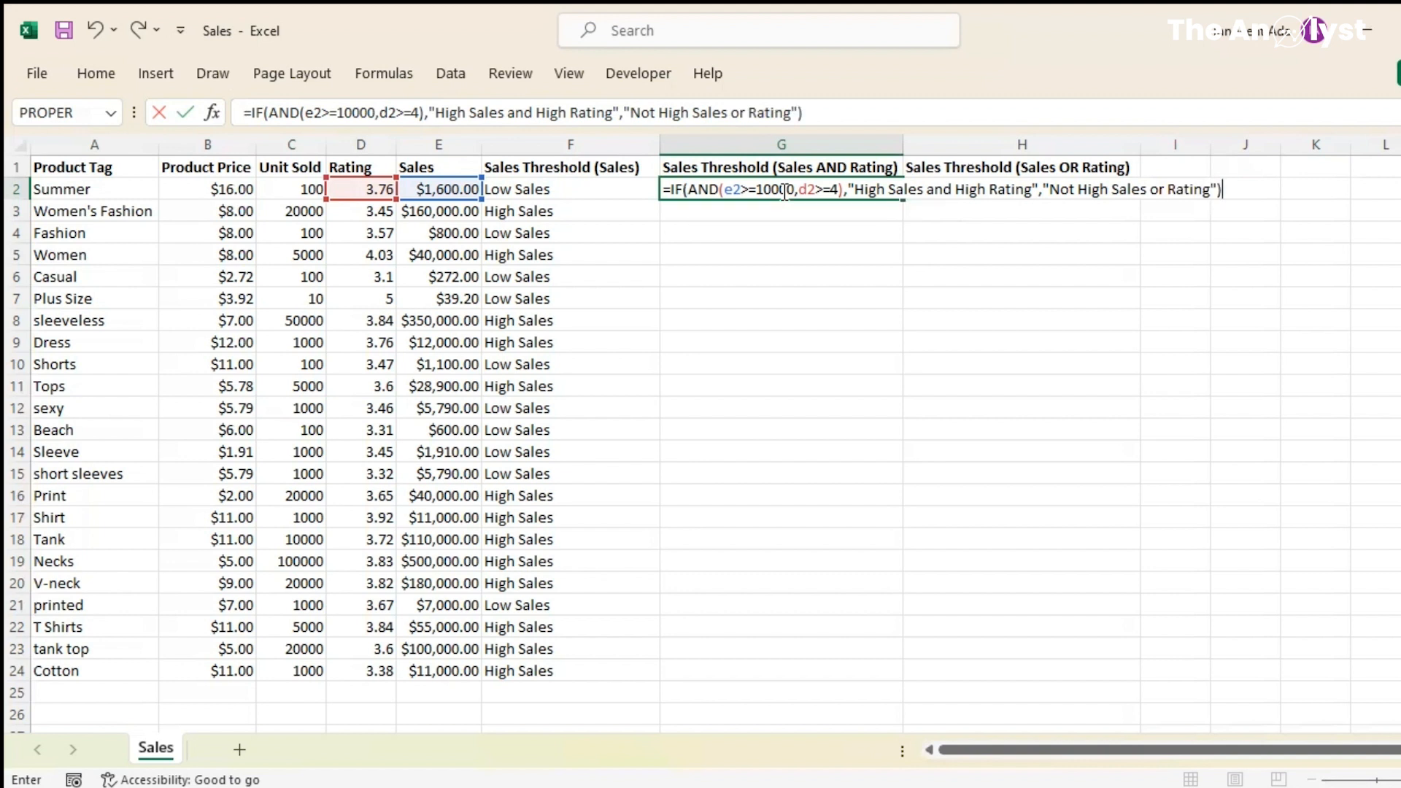
pyautogui.press('Return')
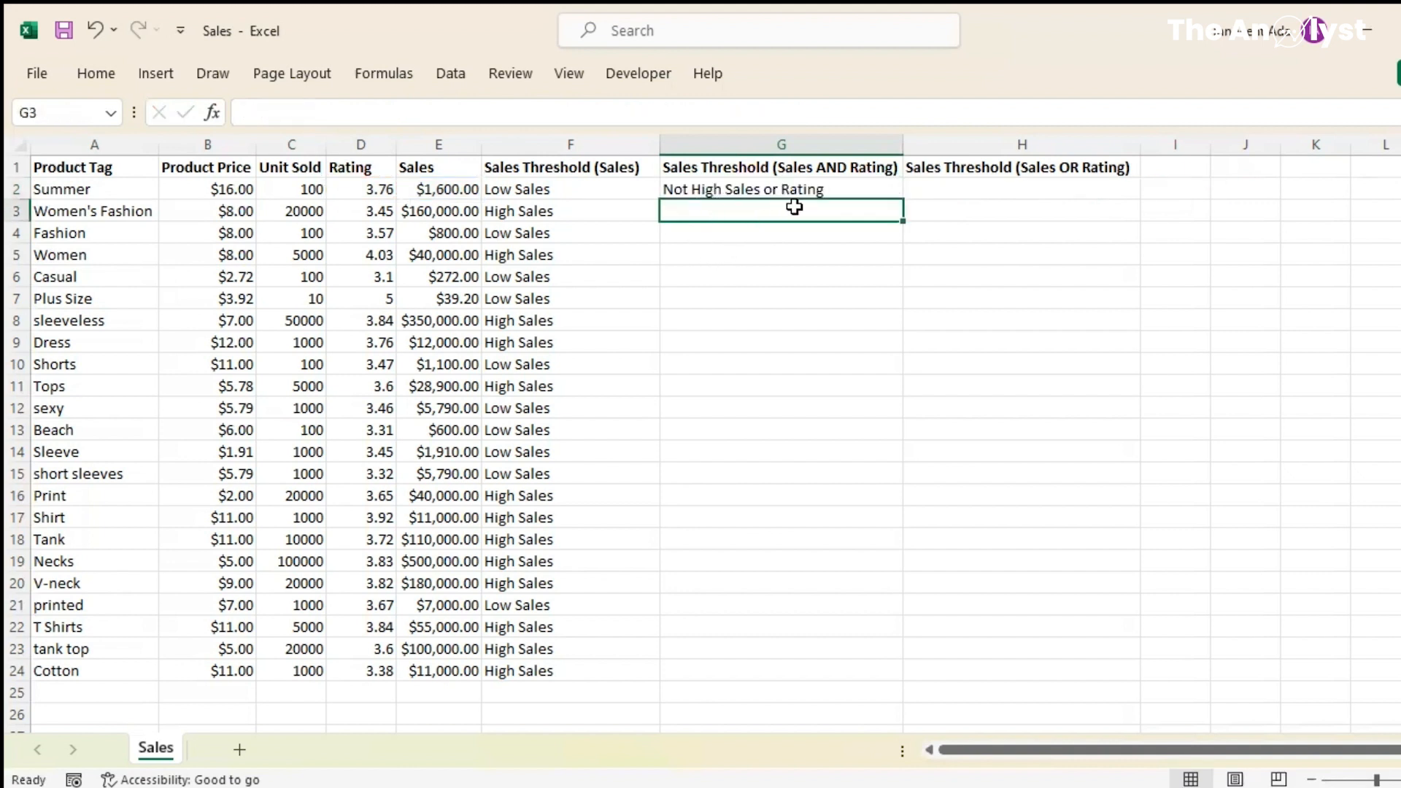
# Fill the combined IF and AND formula from G2 down to G24 and check the Women row's result
pyautogui.click(696, 191)
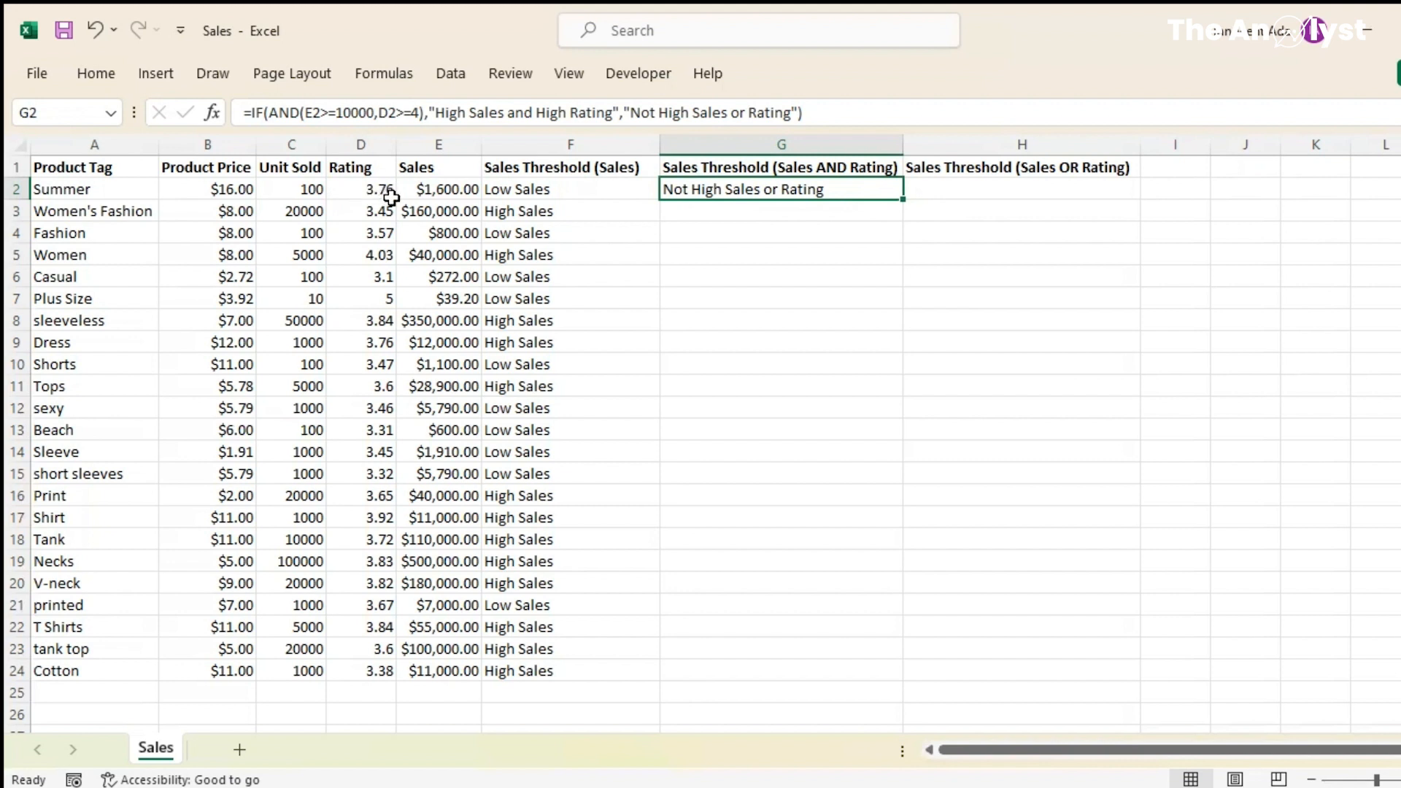
pyautogui.doubleClick(901, 201)
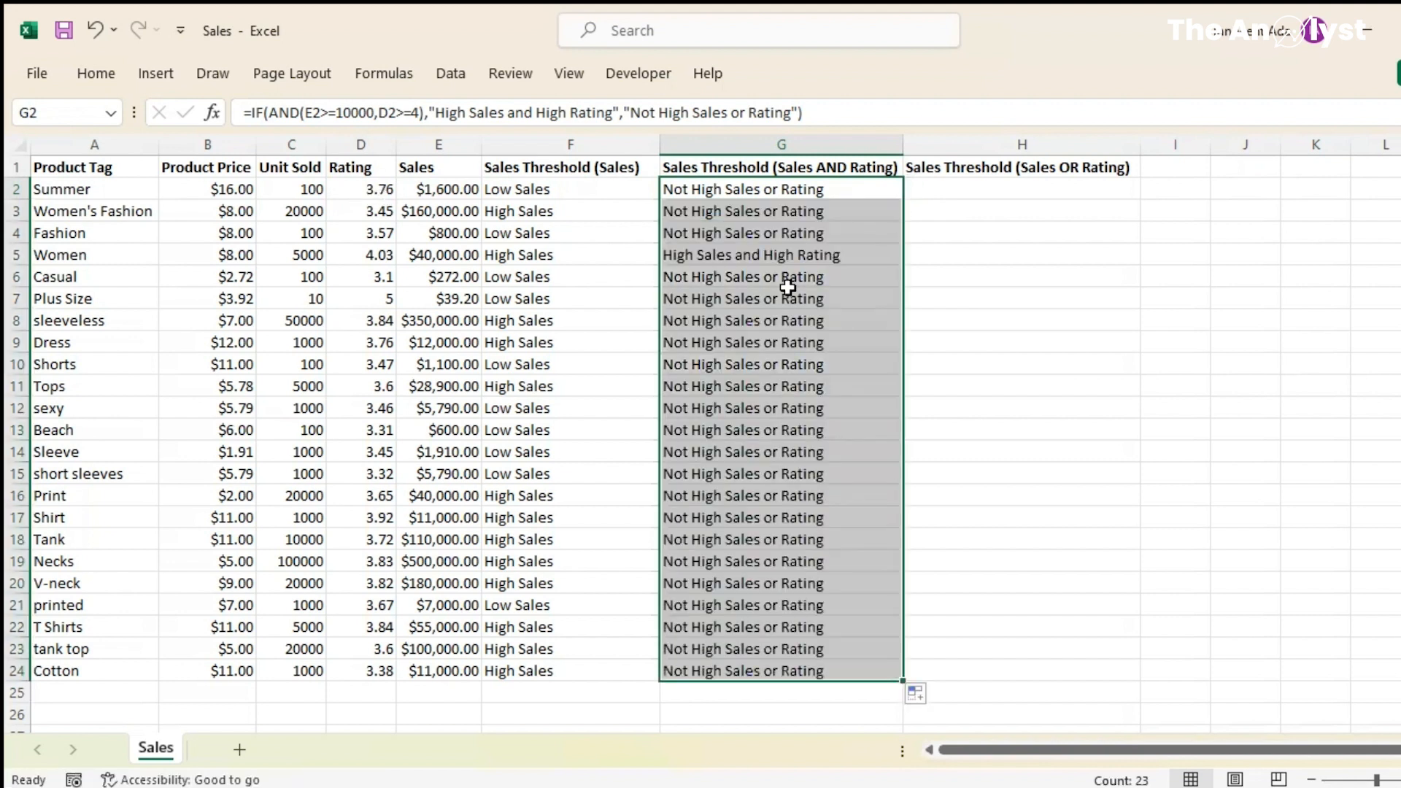
pyautogui.click(788, 289)
pyautogui.click(751, 255)
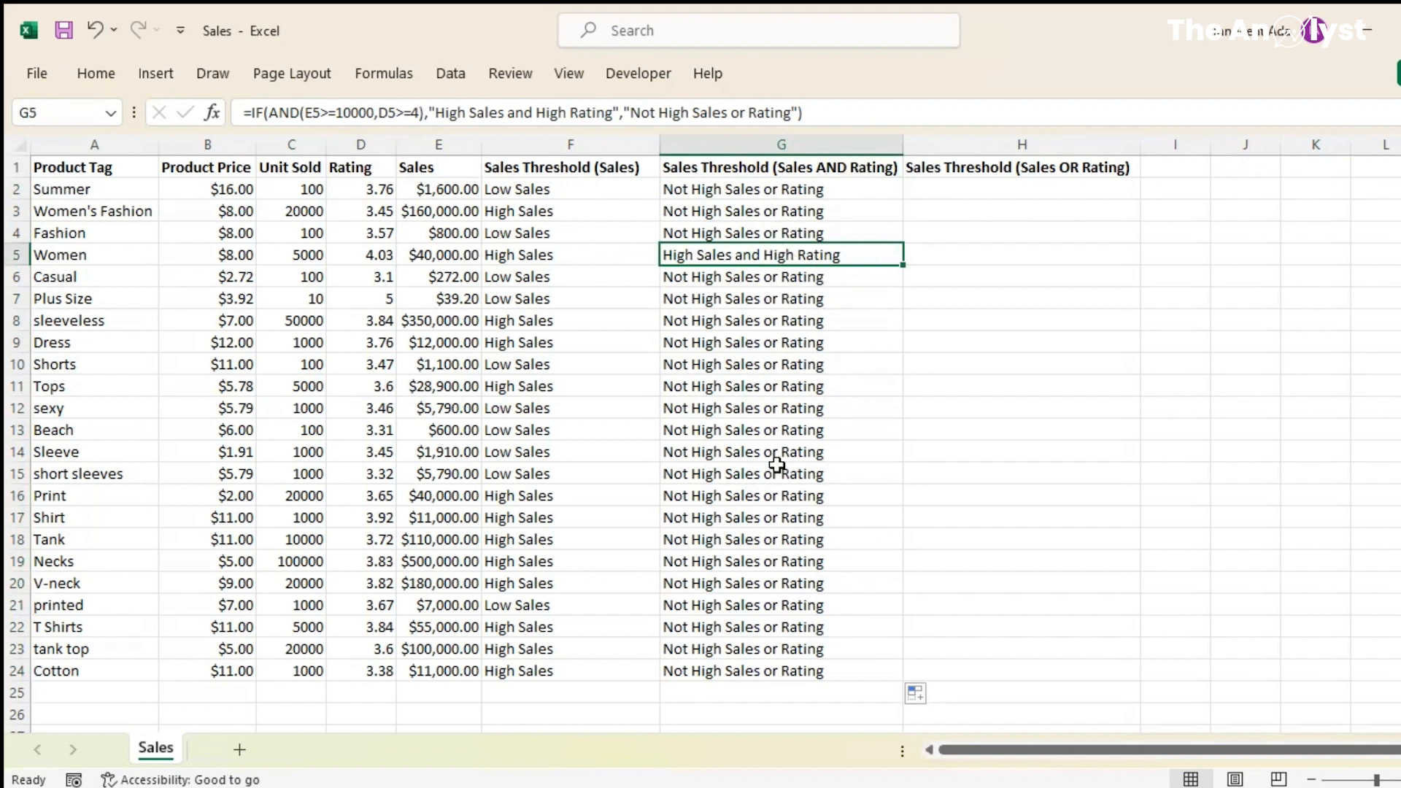
# Enter =OR(E2>=10000,D2>=4) in cell H2 and check the result against the Summer row's rating and sales
pyautogui.click(1058, 187)
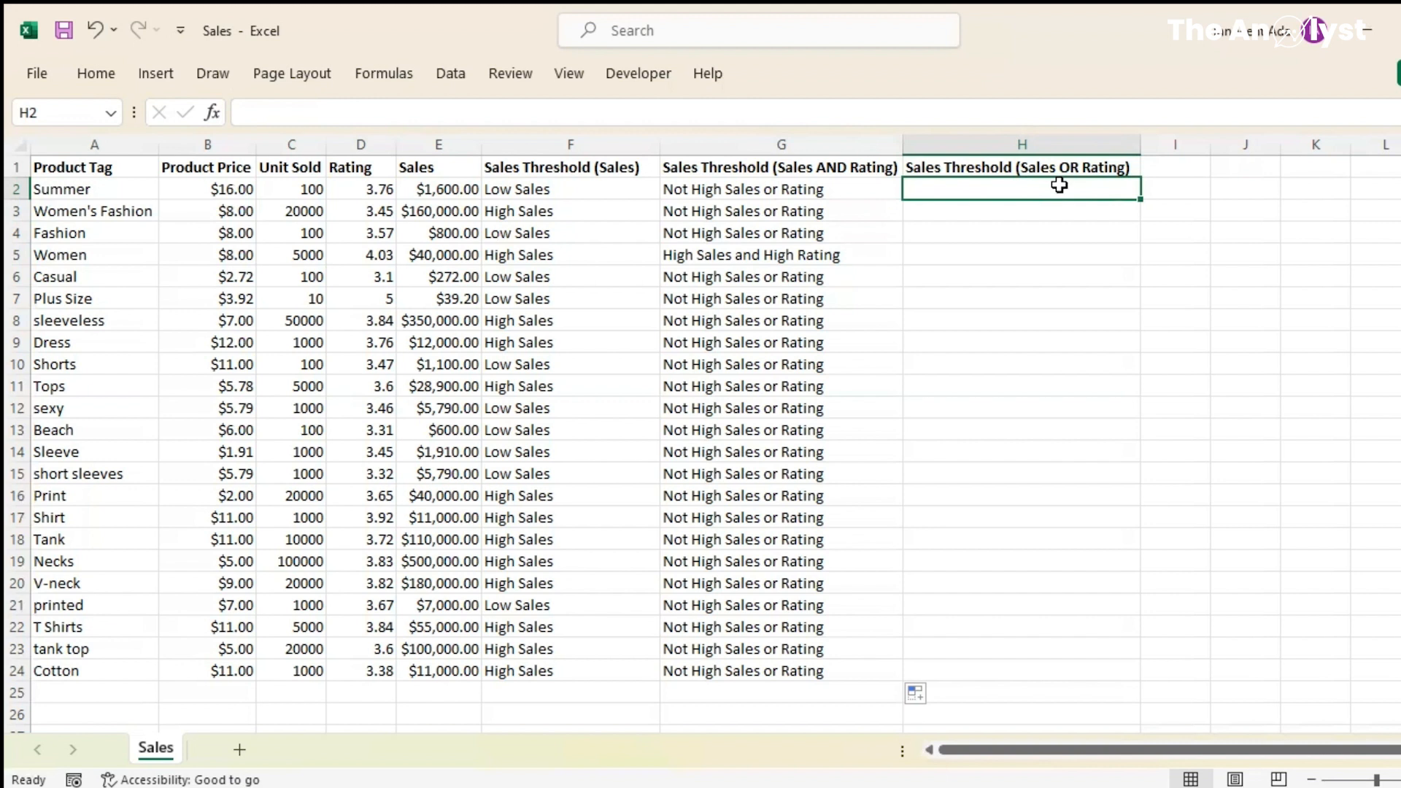
pyautogui.write('=')
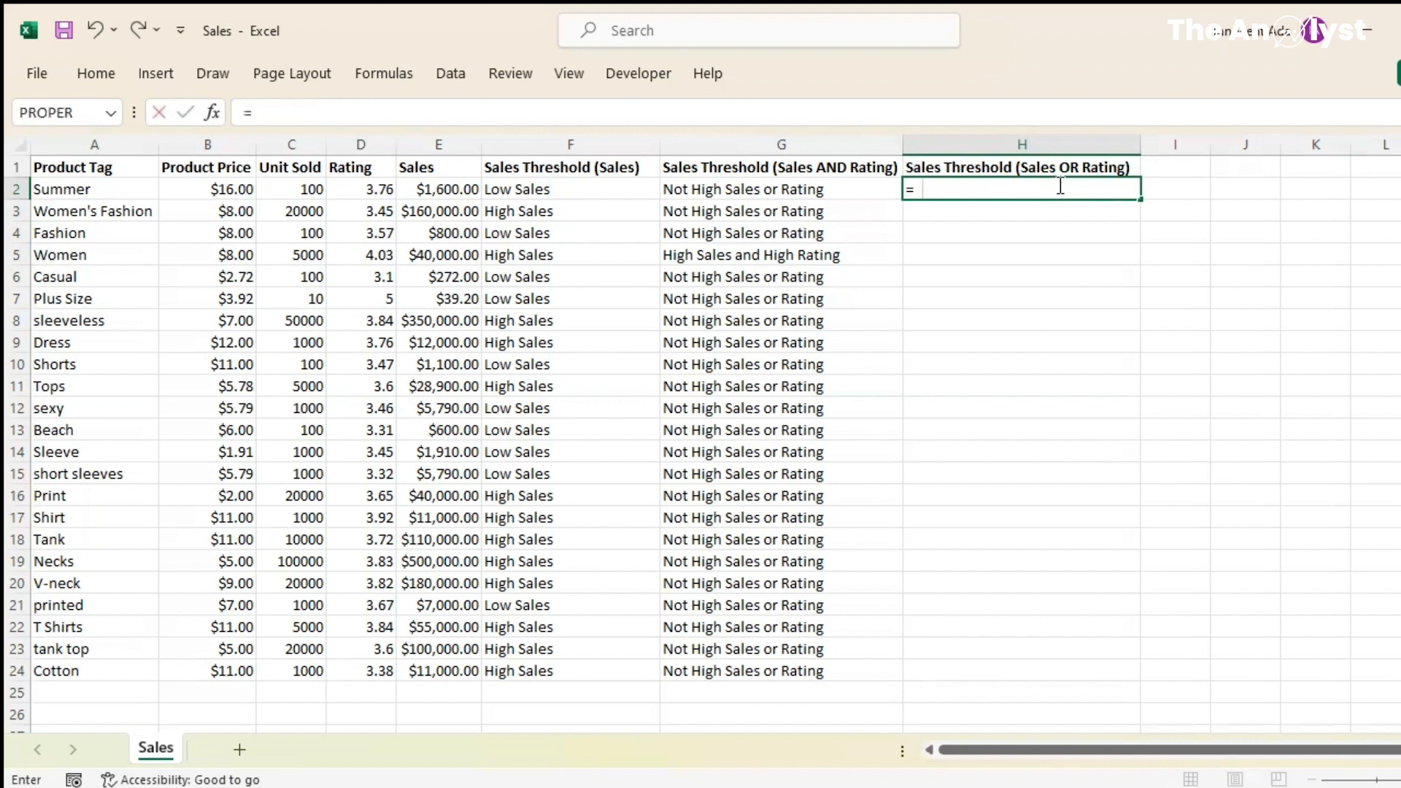
pyautogui.write('or(')
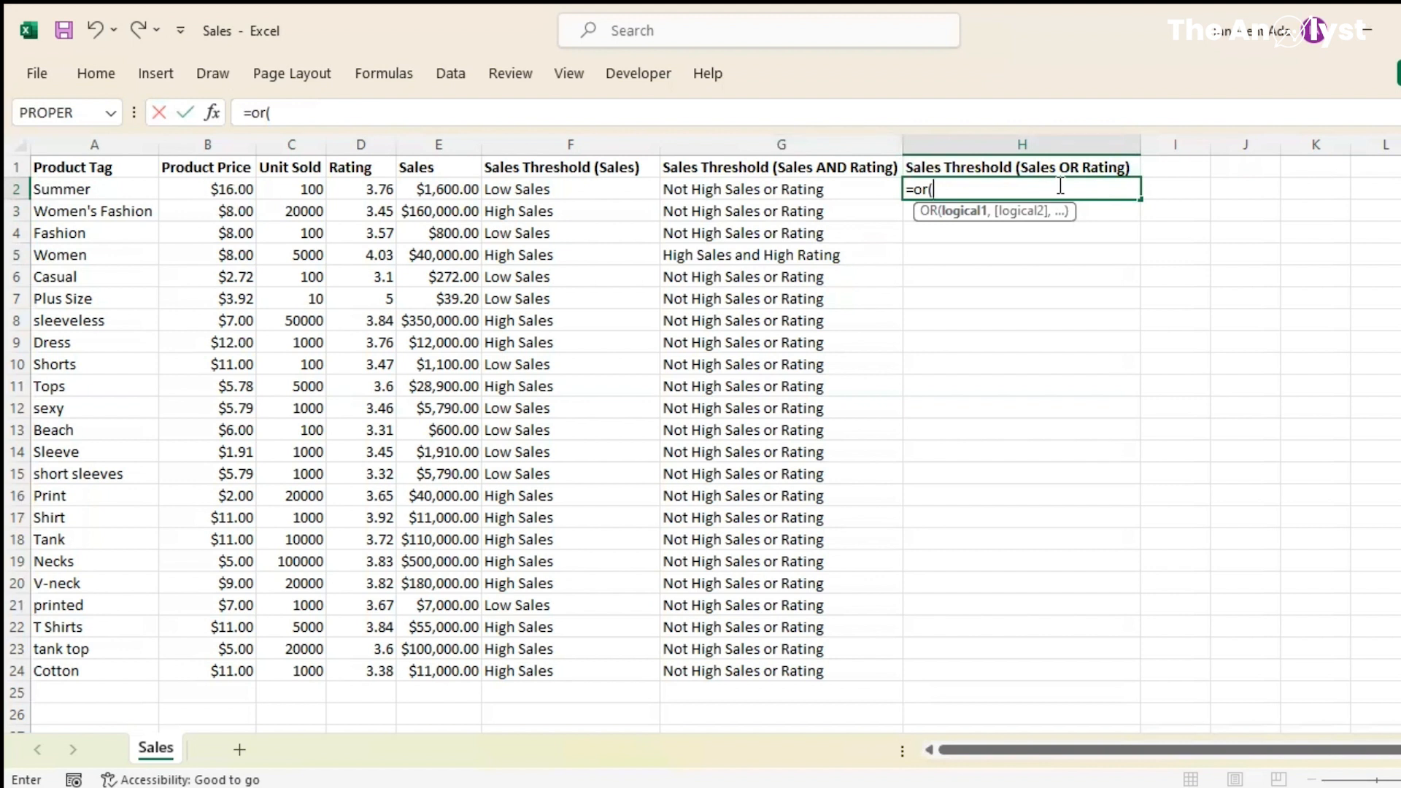
pyautogui.write('e')
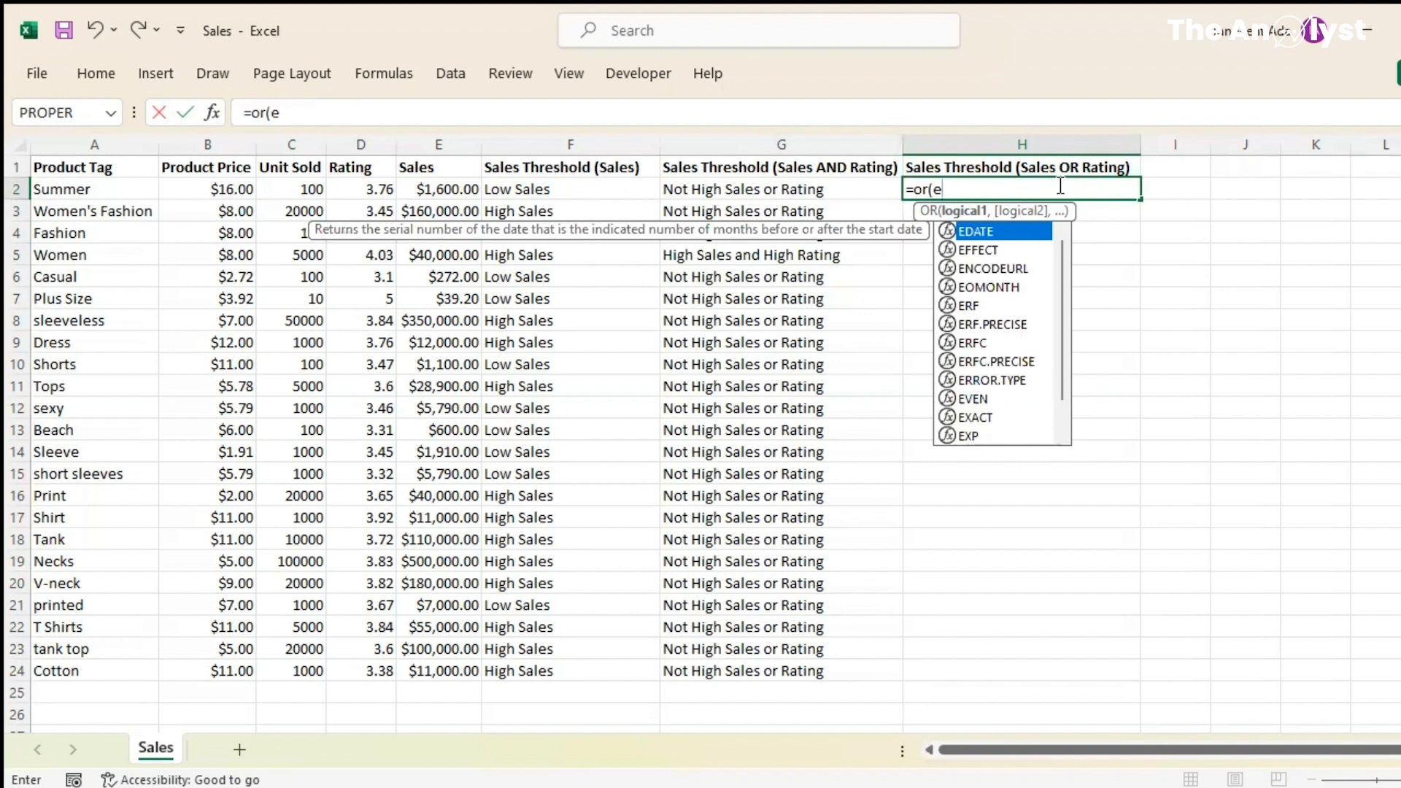
pyautogui.write('2>')
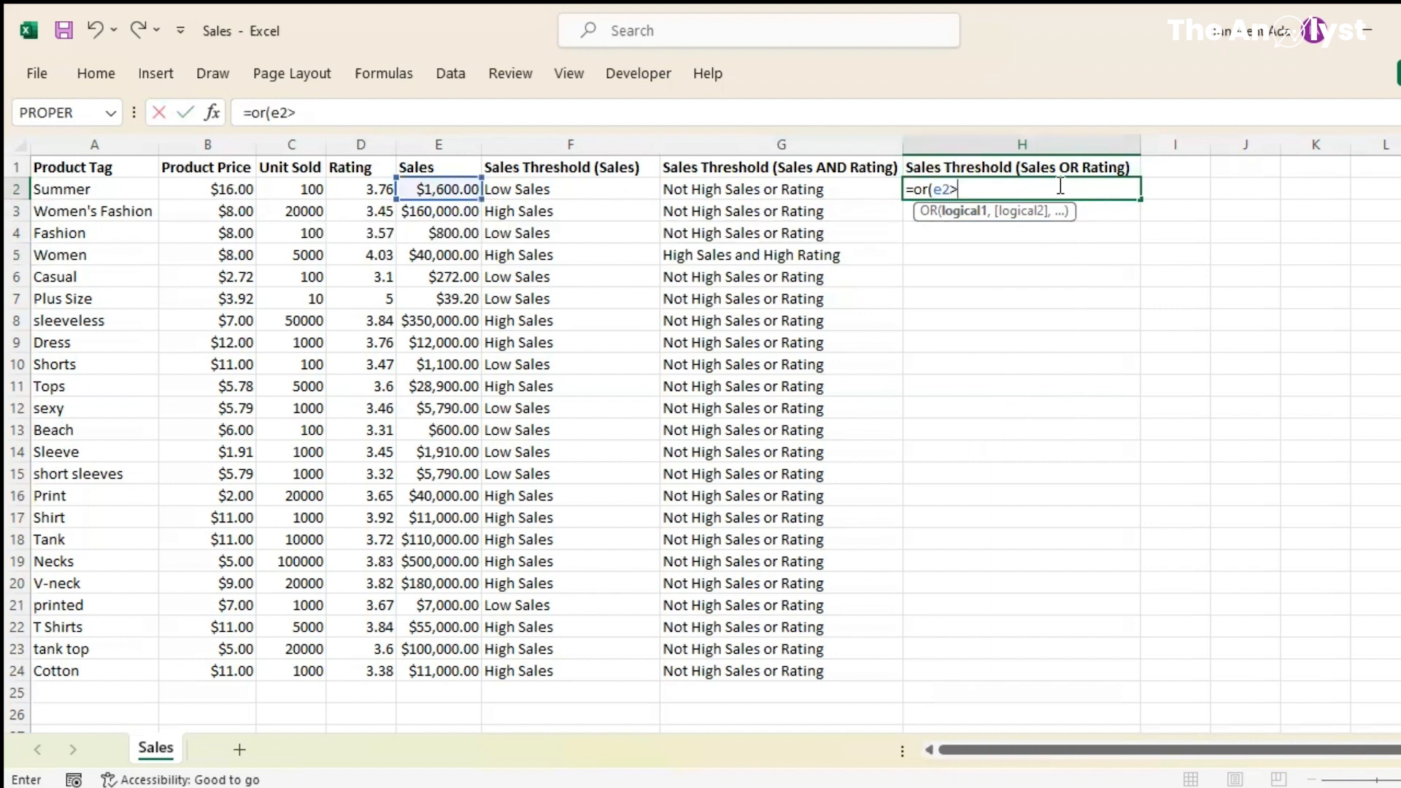
pyautogui.write('=10000,')
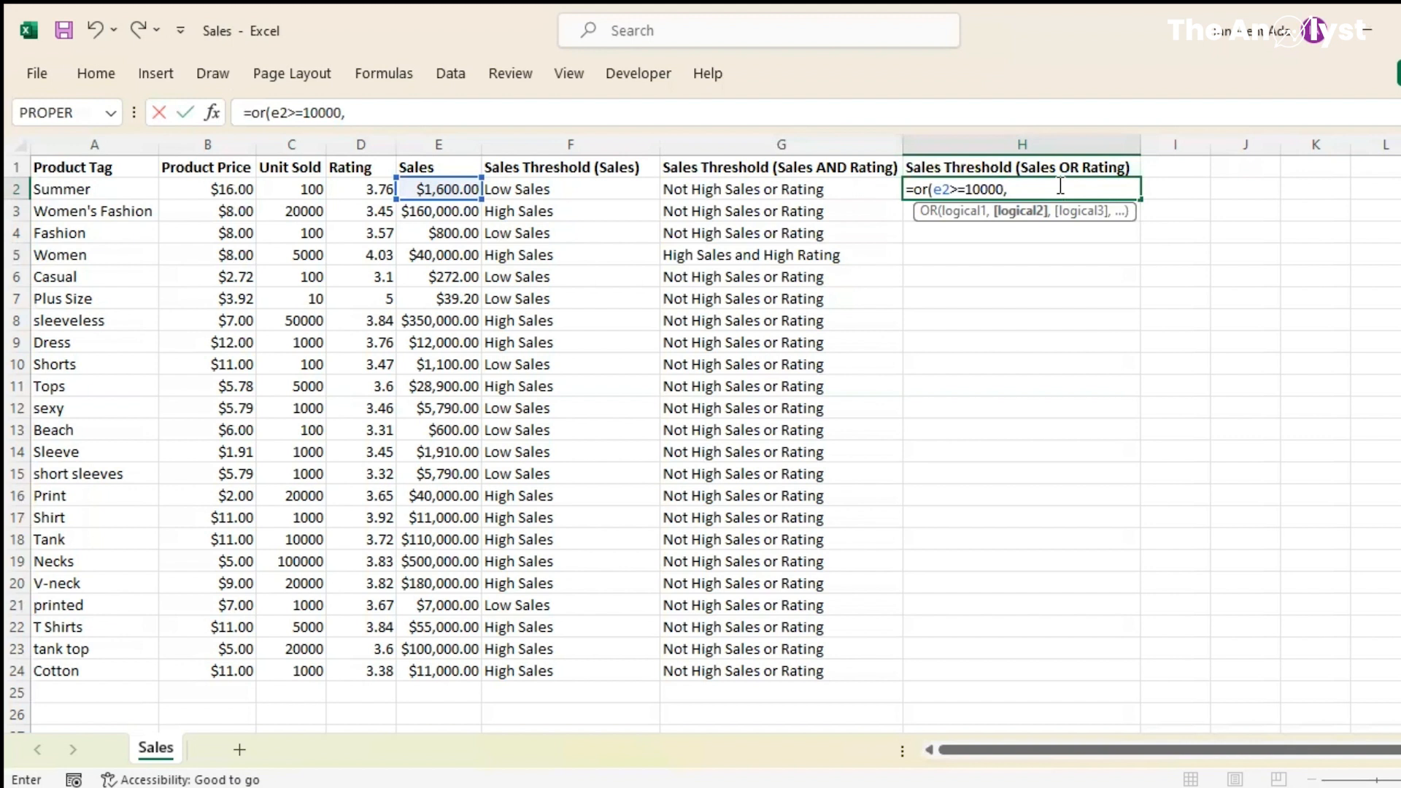
pyautogui.write('d2>')
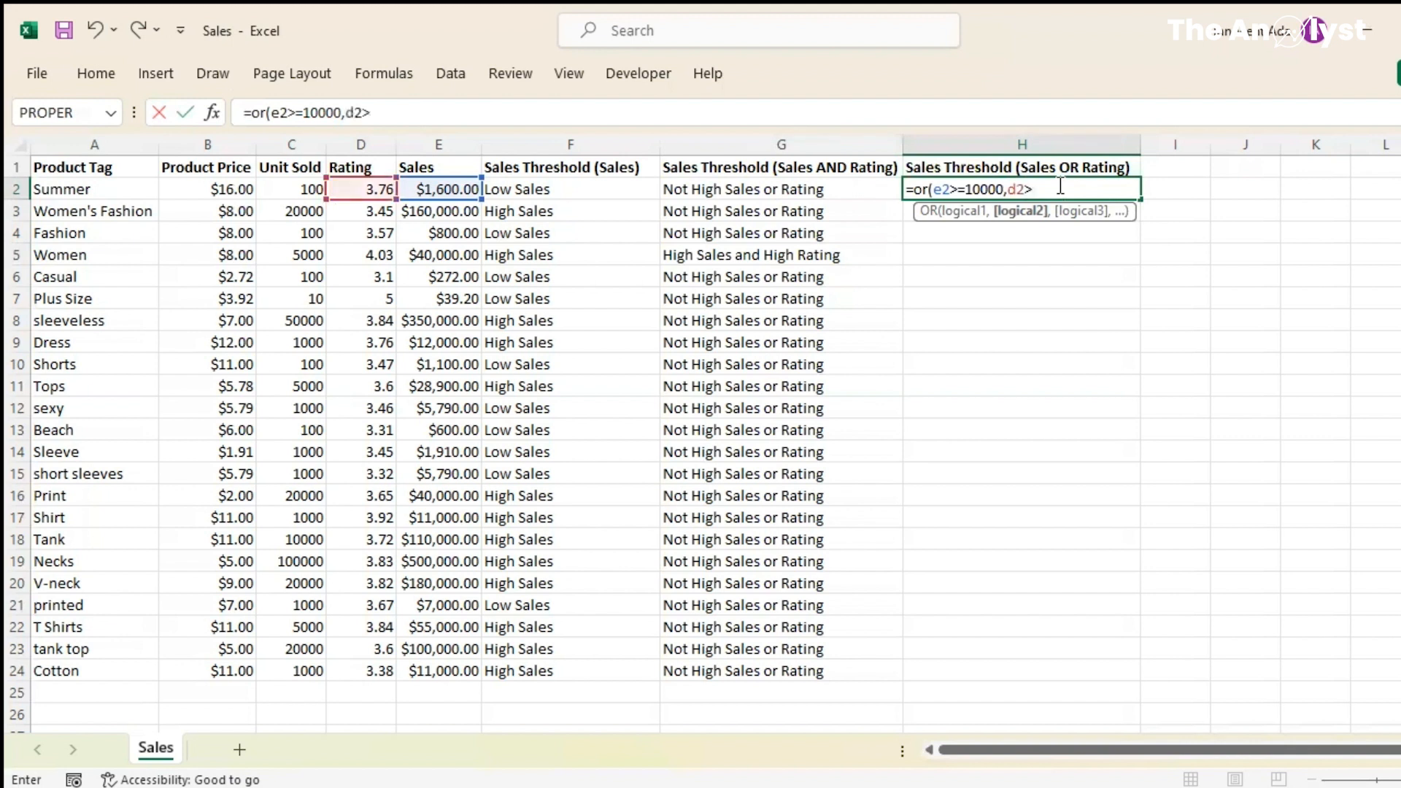
pyautogui.write('=4)')
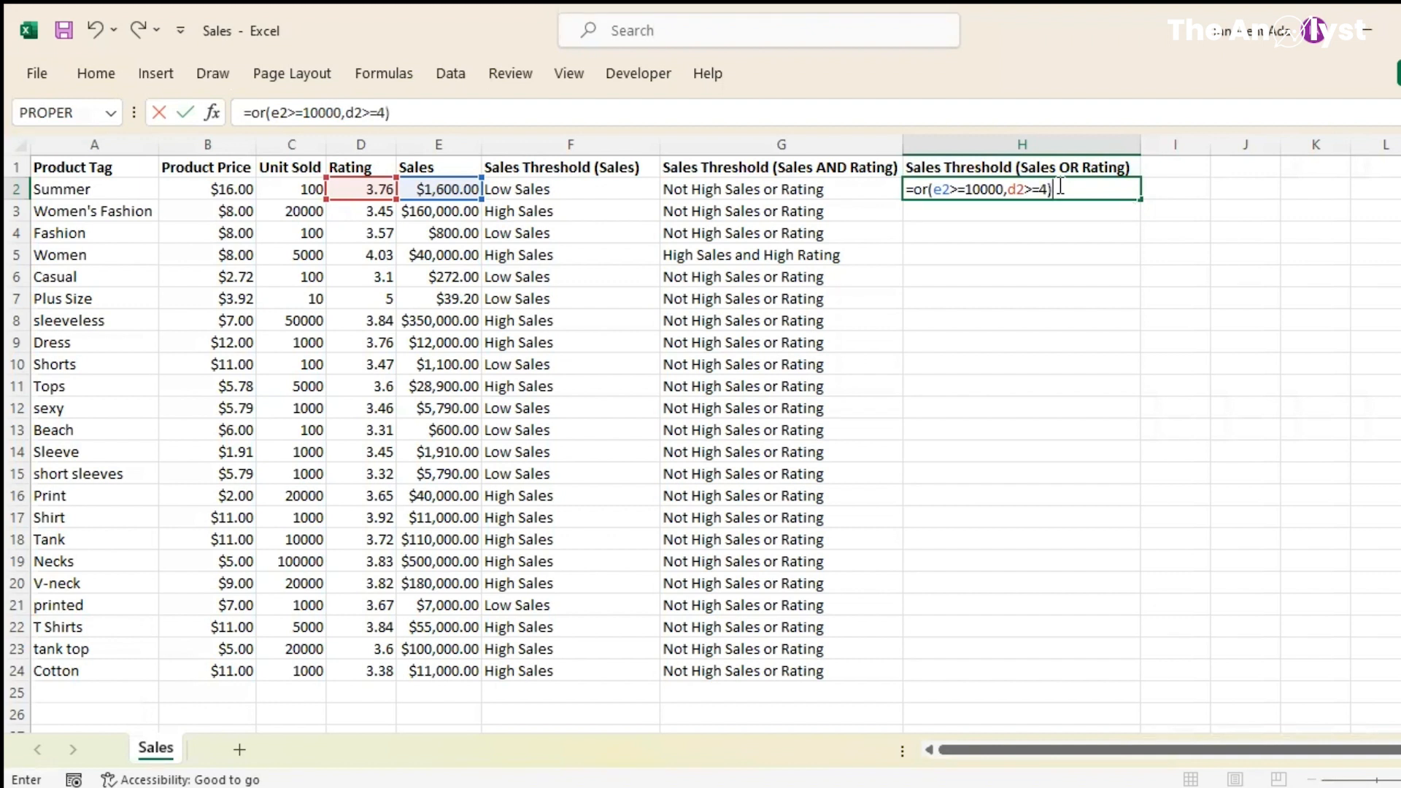
pyautogui.press('Return')
pyautogui.click(1058, 189)
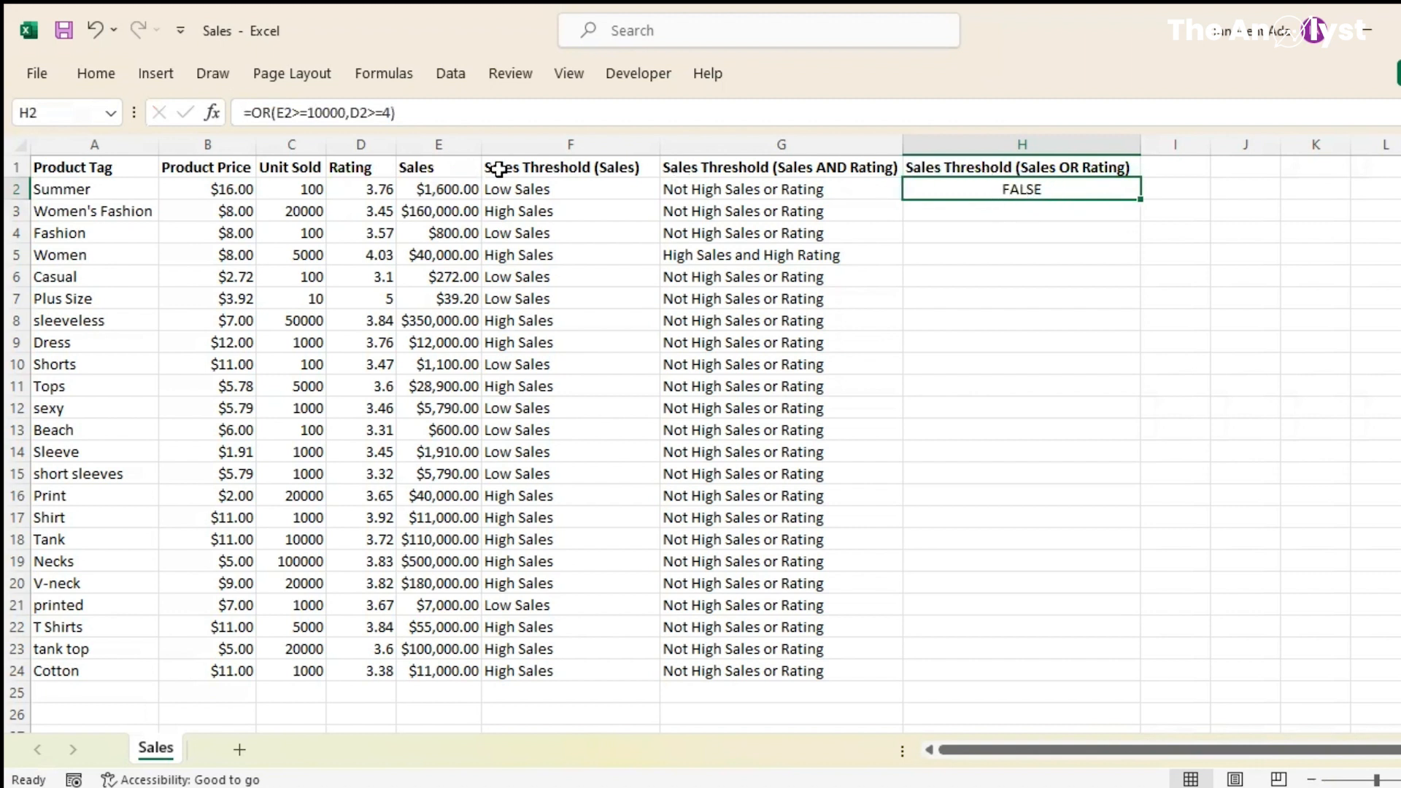
pyautogui.click(360, 191)
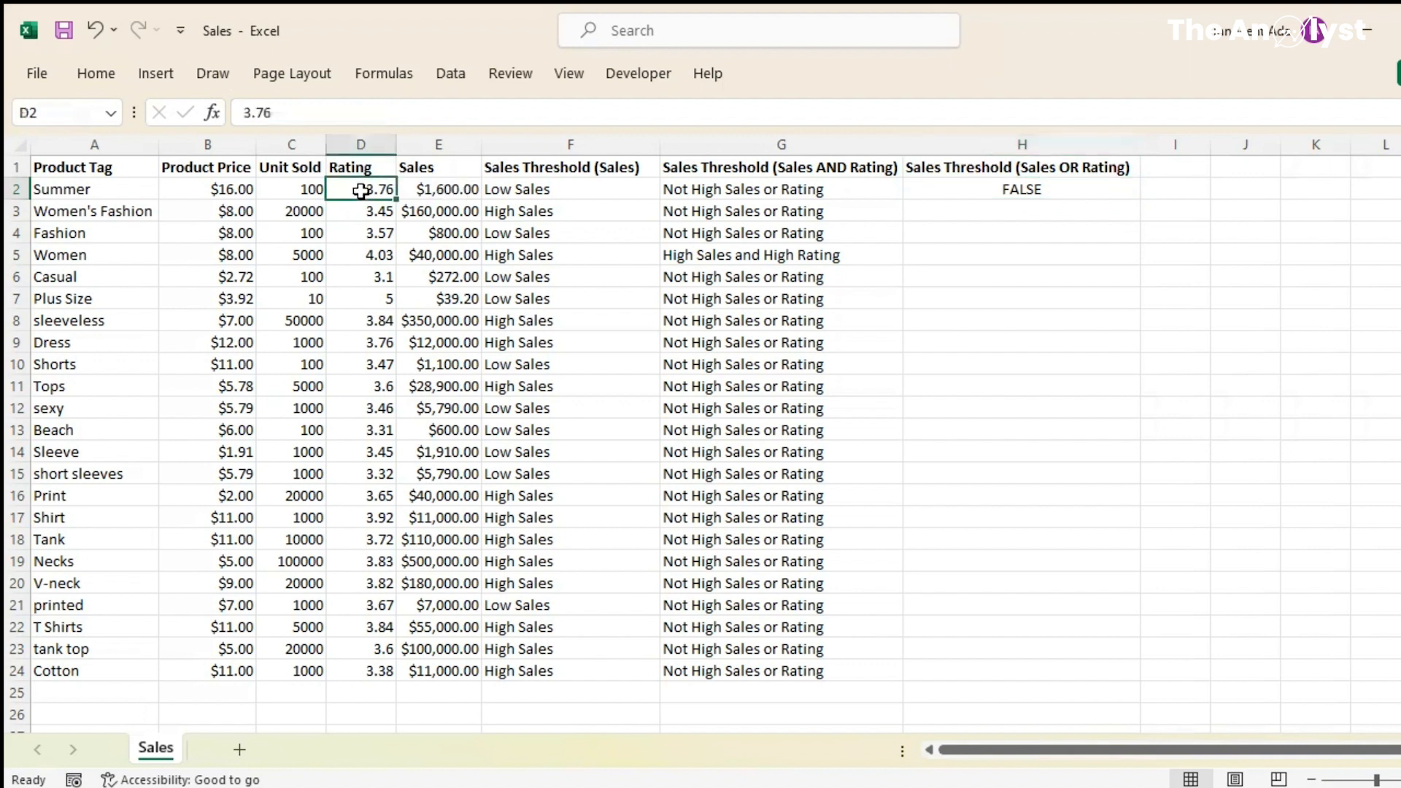
pyautogui.click(451, 190)
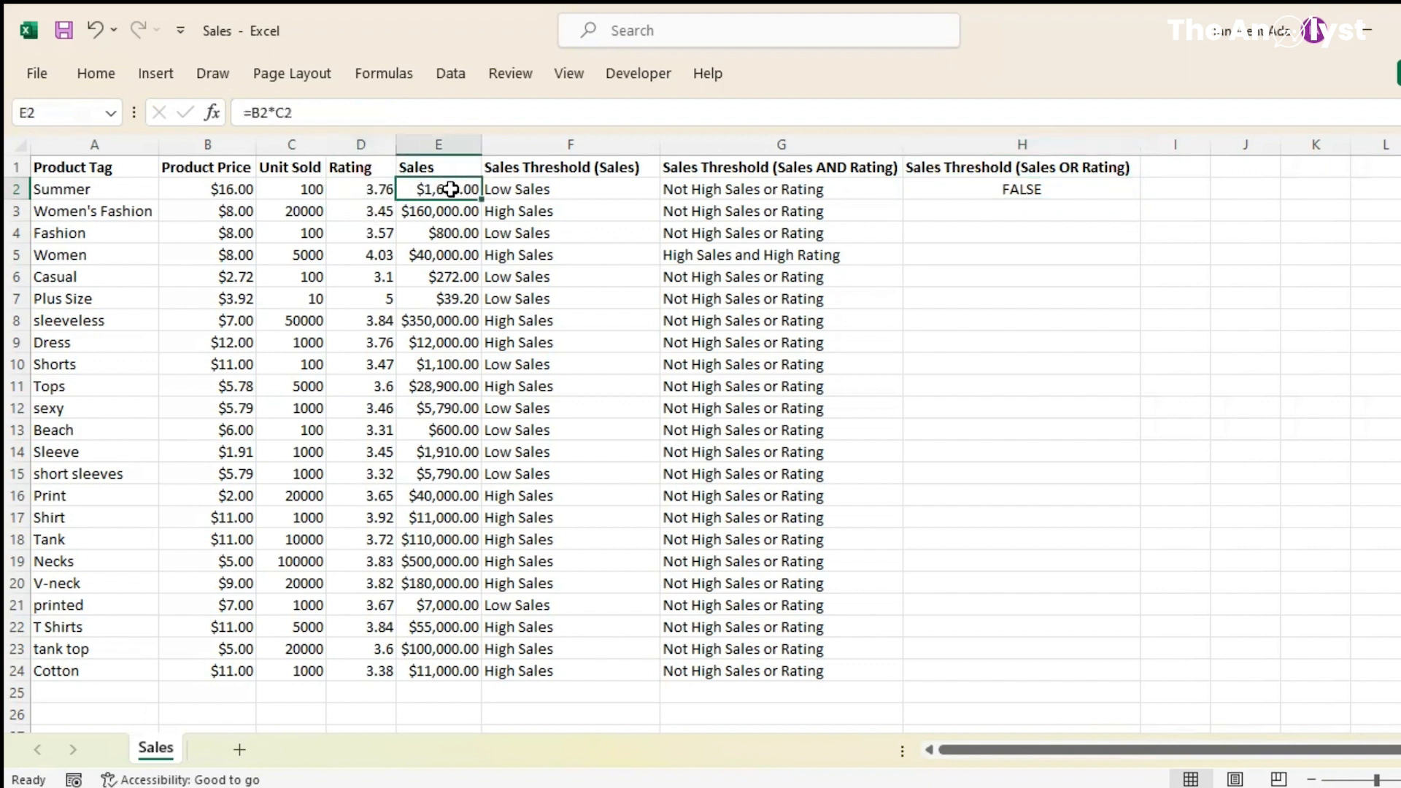
# Fill the OR formula from H2 down to H24 and check the Women's Fashion result against its rating and sales
pyautogui.click(1064, 190)
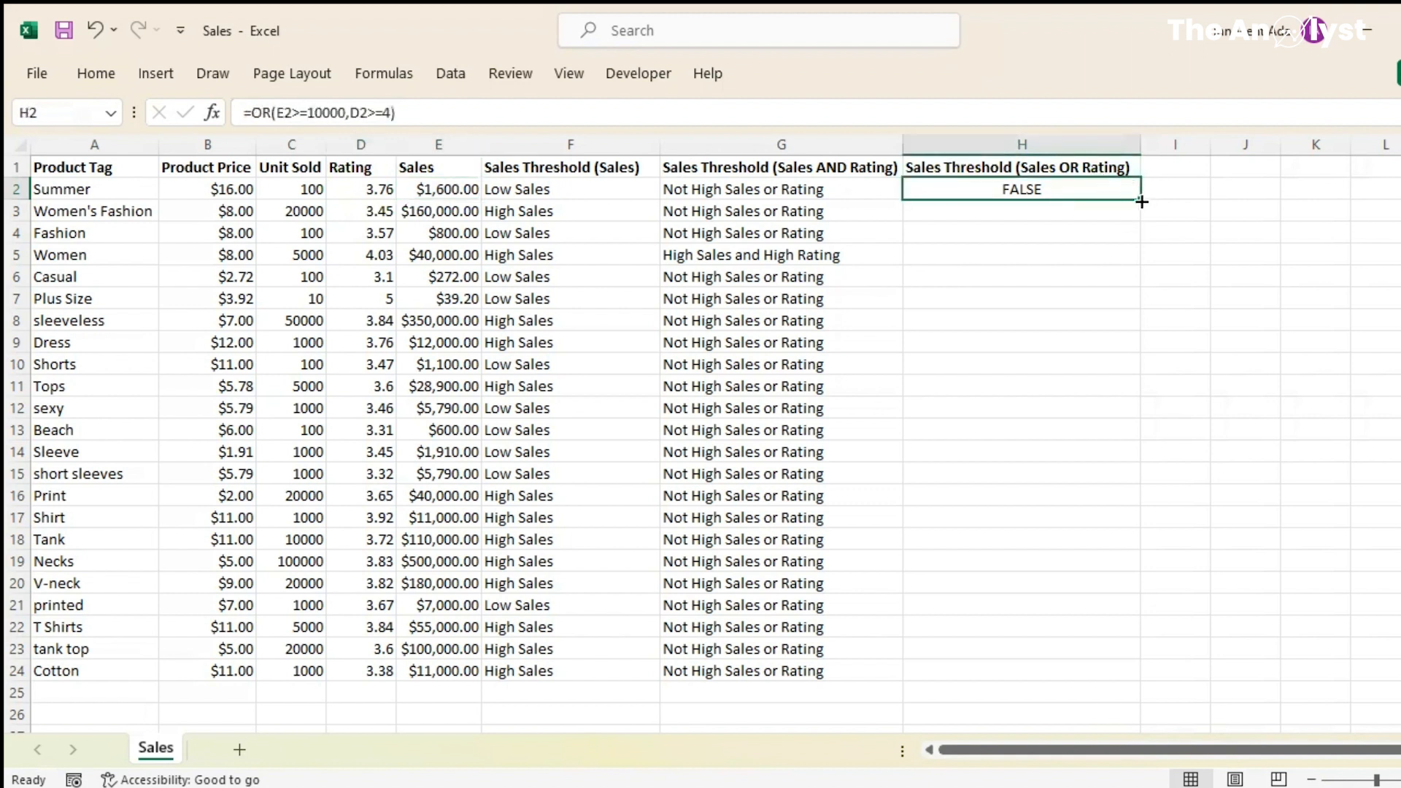
pyautogui.doubleClick(1141, 202)
pyautogui.click(1068, 208)
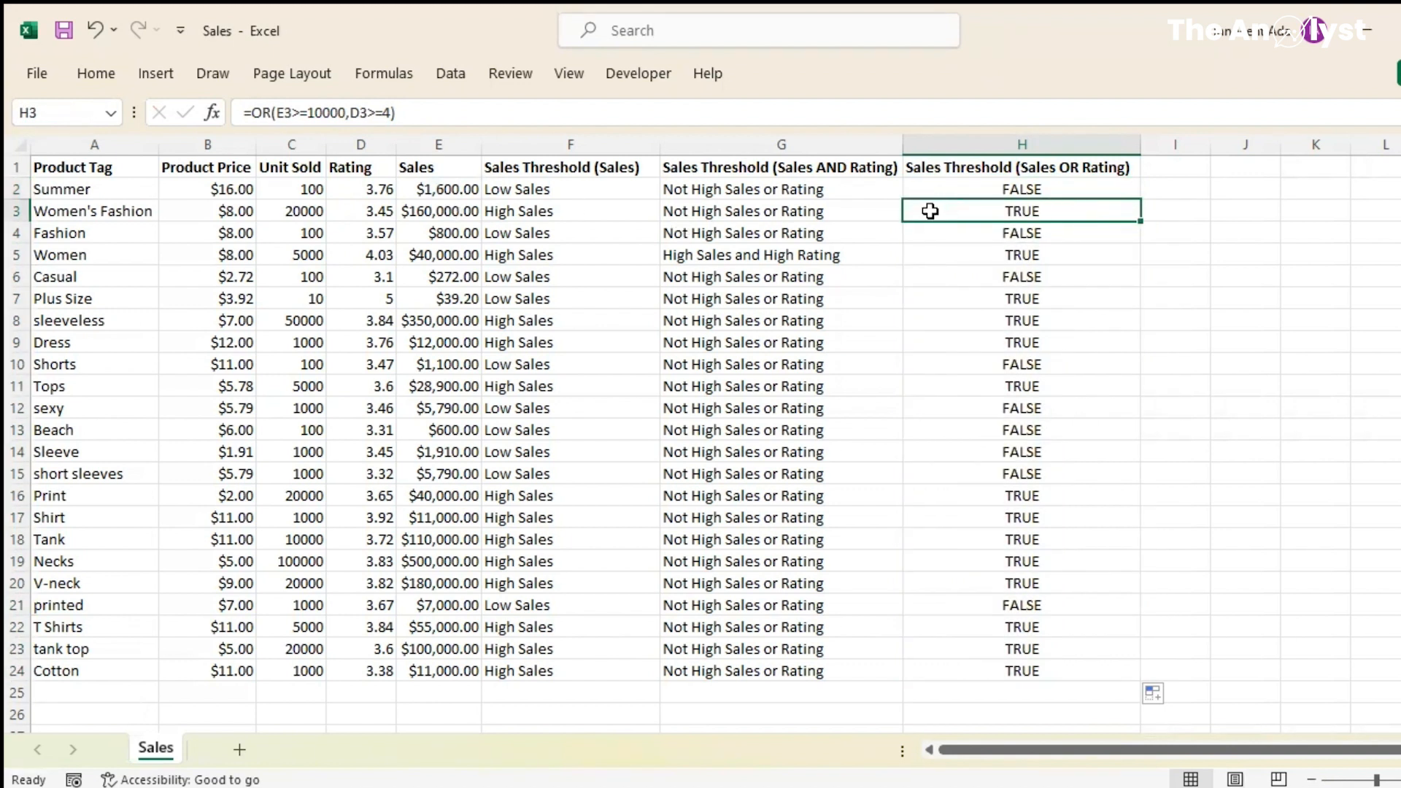
pyautogui.moveTo(929, 211); pyautogui.dragTo(354, 211)
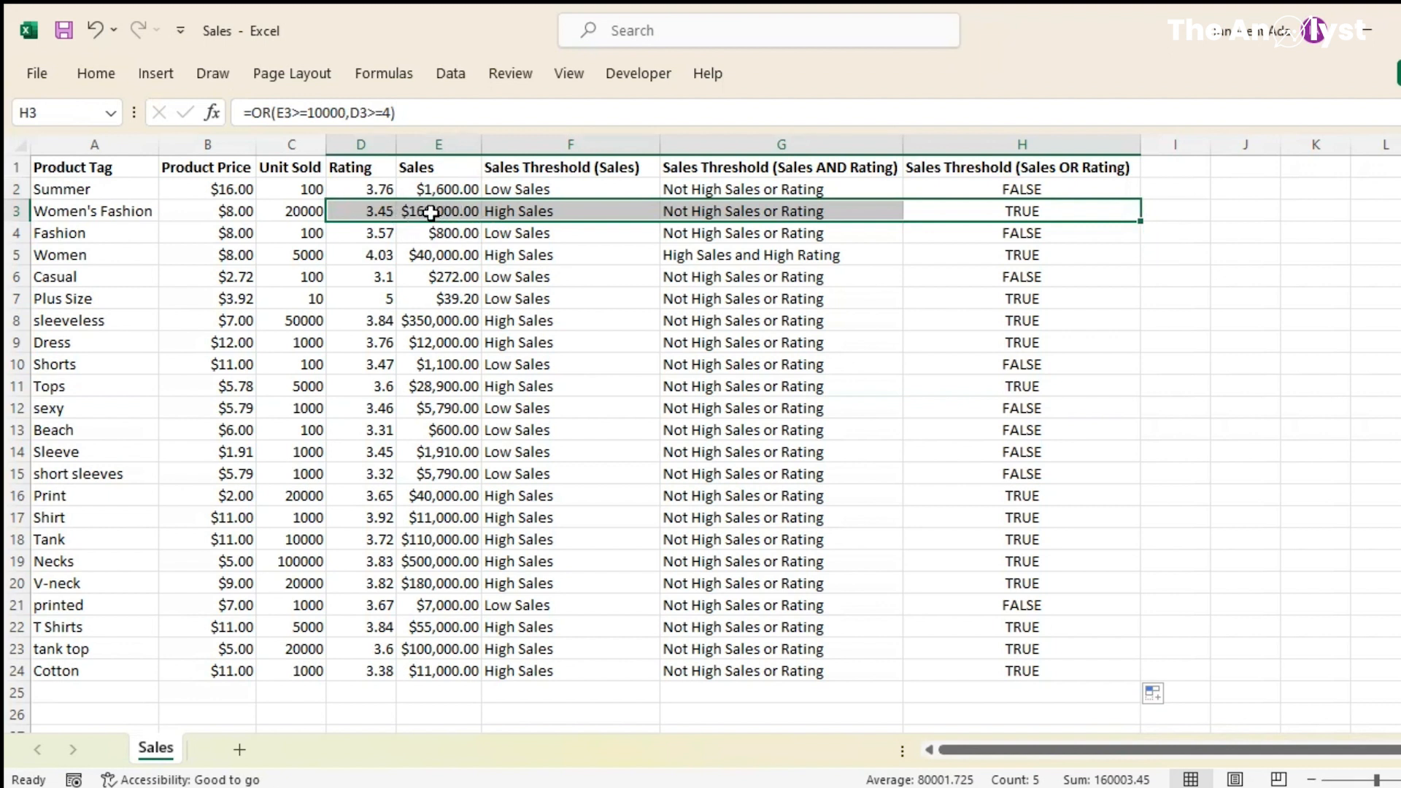
pyautogui.click(379, 211)
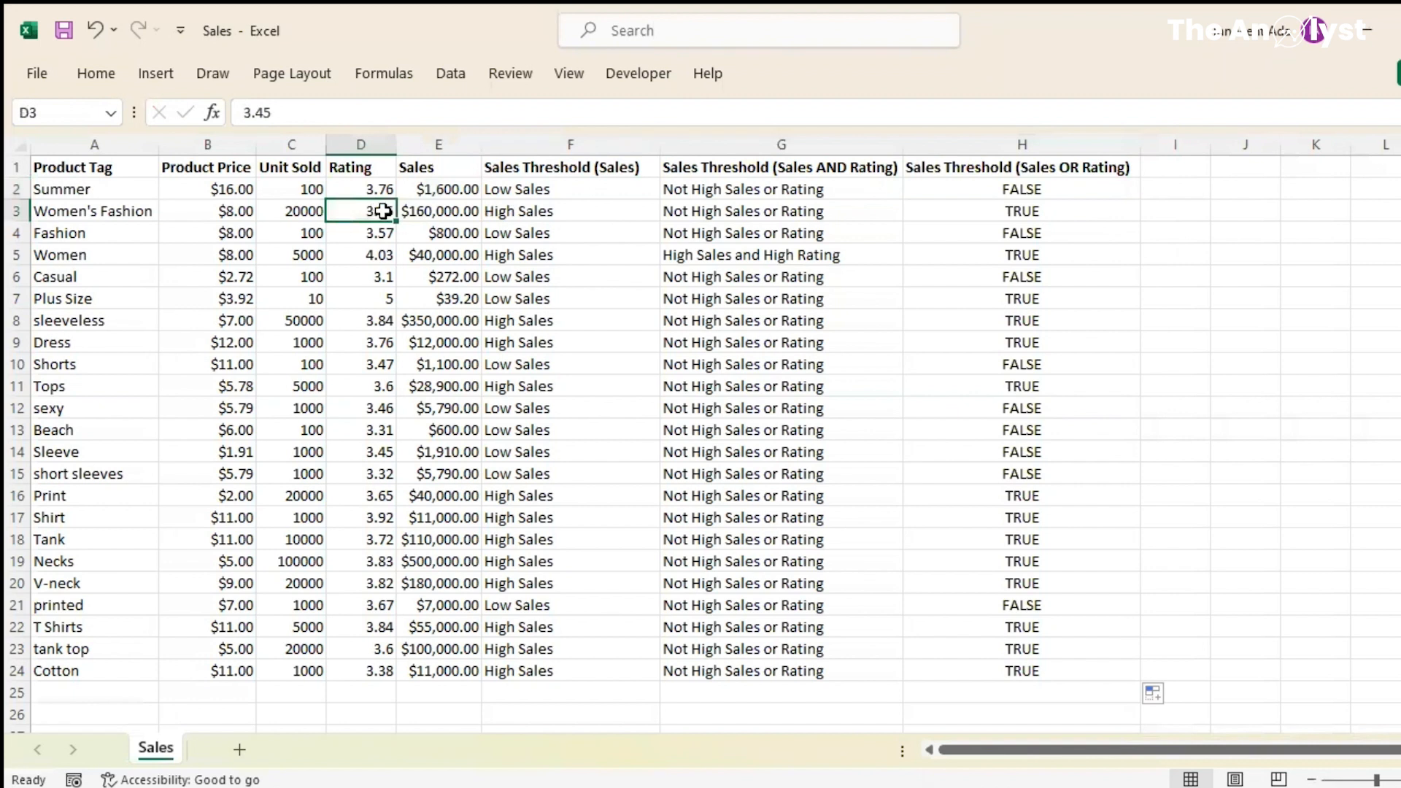
pyautogui.click(999, 205)
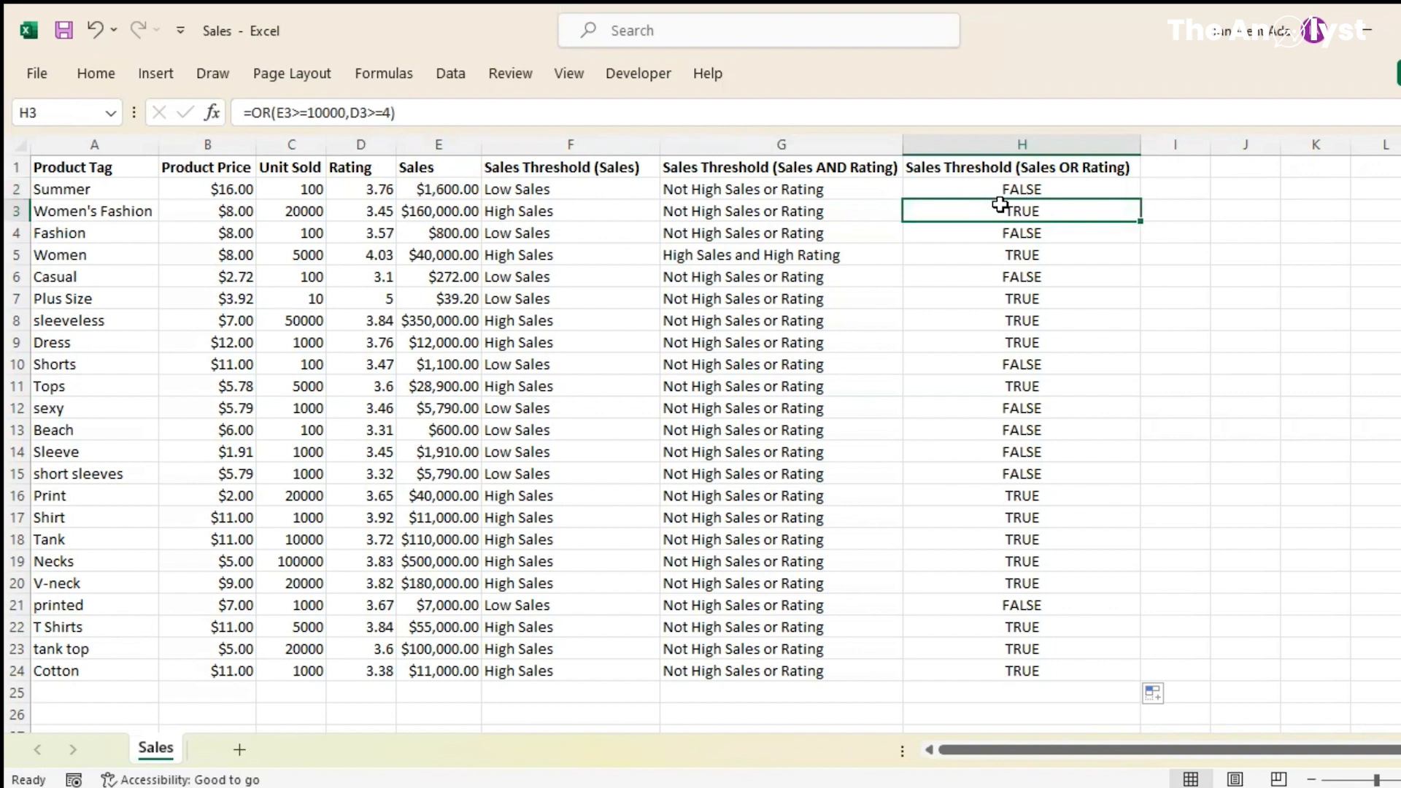
# Clear the OR formula results from cells H2 to H24 in the Sales Threshold (Sales OR Rating) column
pyautogui.click(1000, 188)
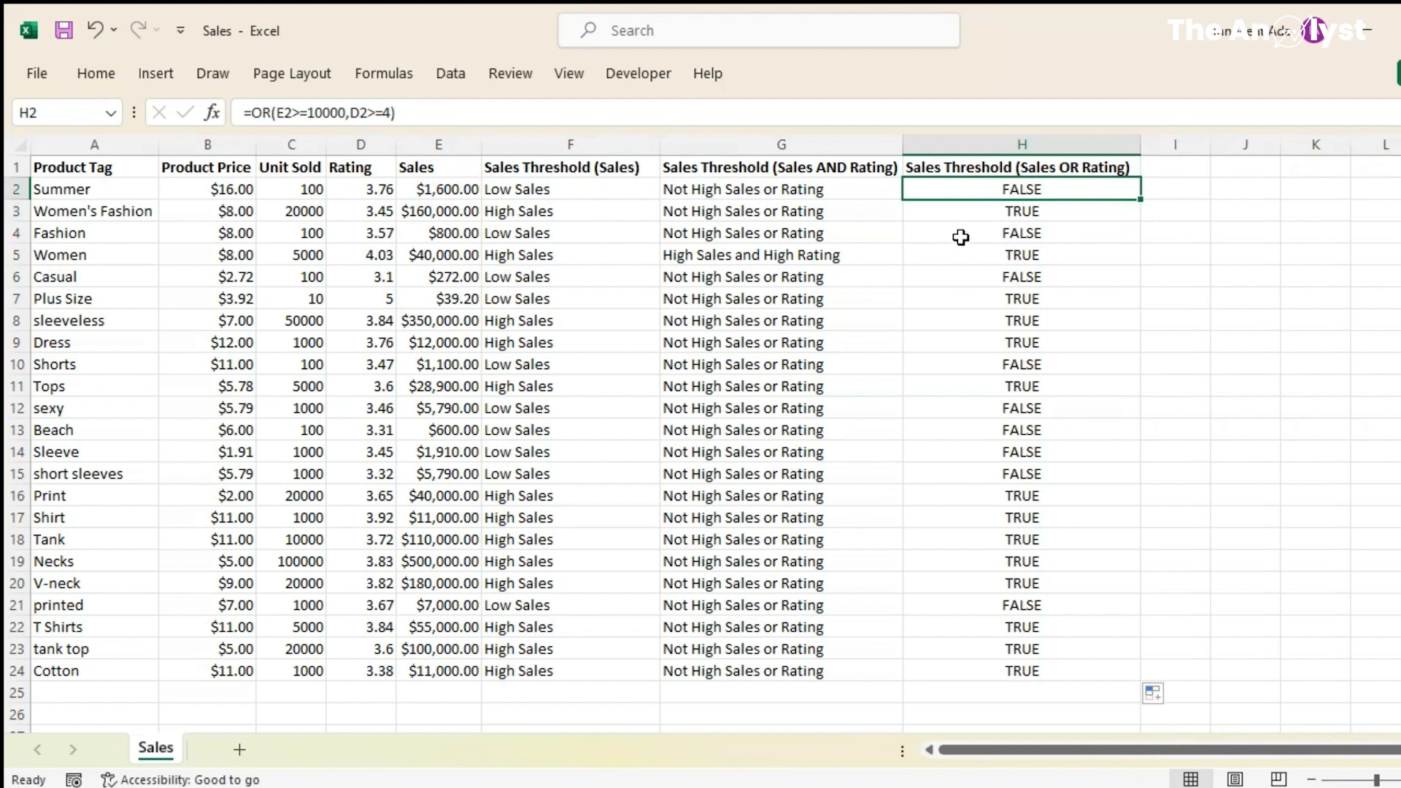
pyautogui.moveTo(982, 191); pyautogui.dragTo(972, 666)
pyautogui.press('Delete')
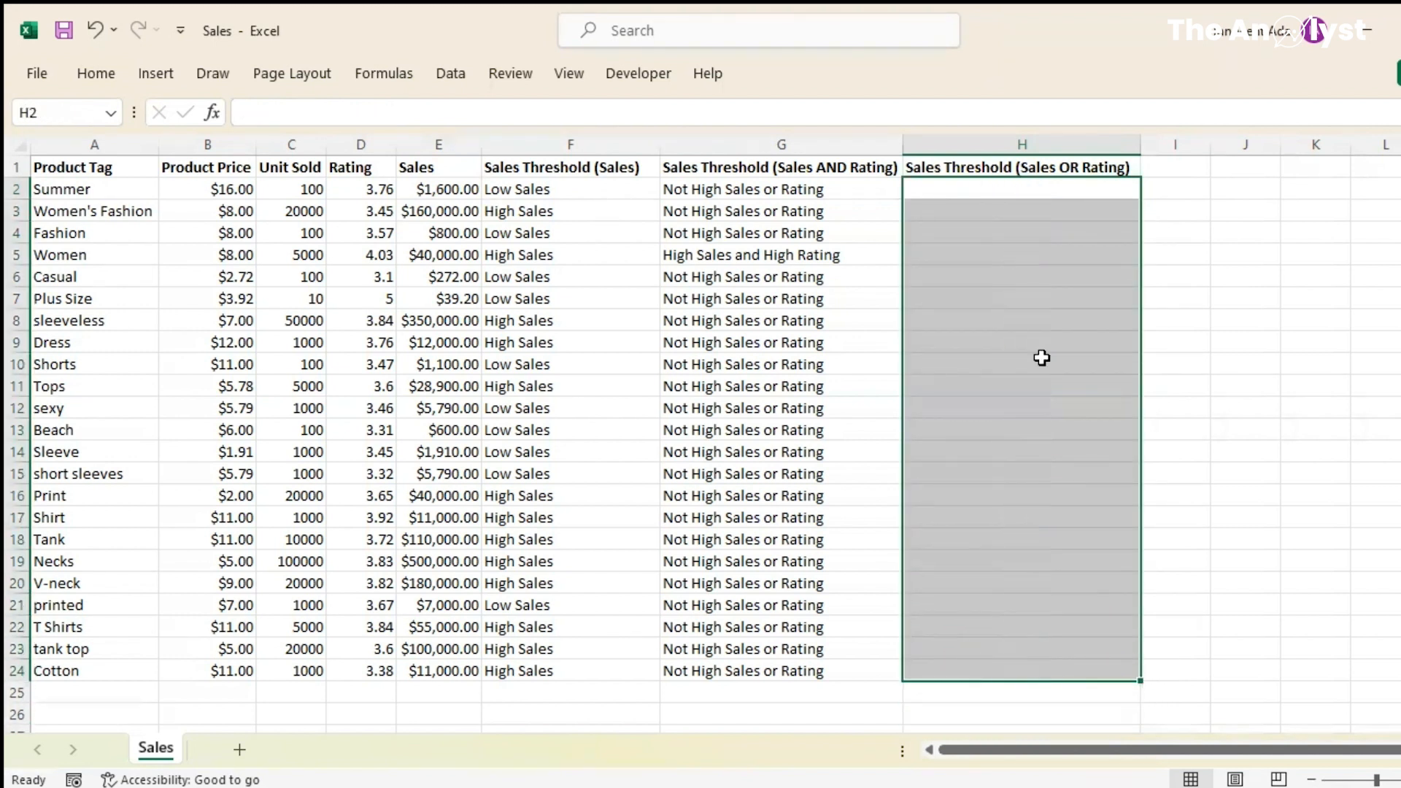
# Start an IF formula in H2 with the logical test OR(E2>=10000,D2>=4)
pyautogui.click(949, 202)
pyautogui.click(952, 187)
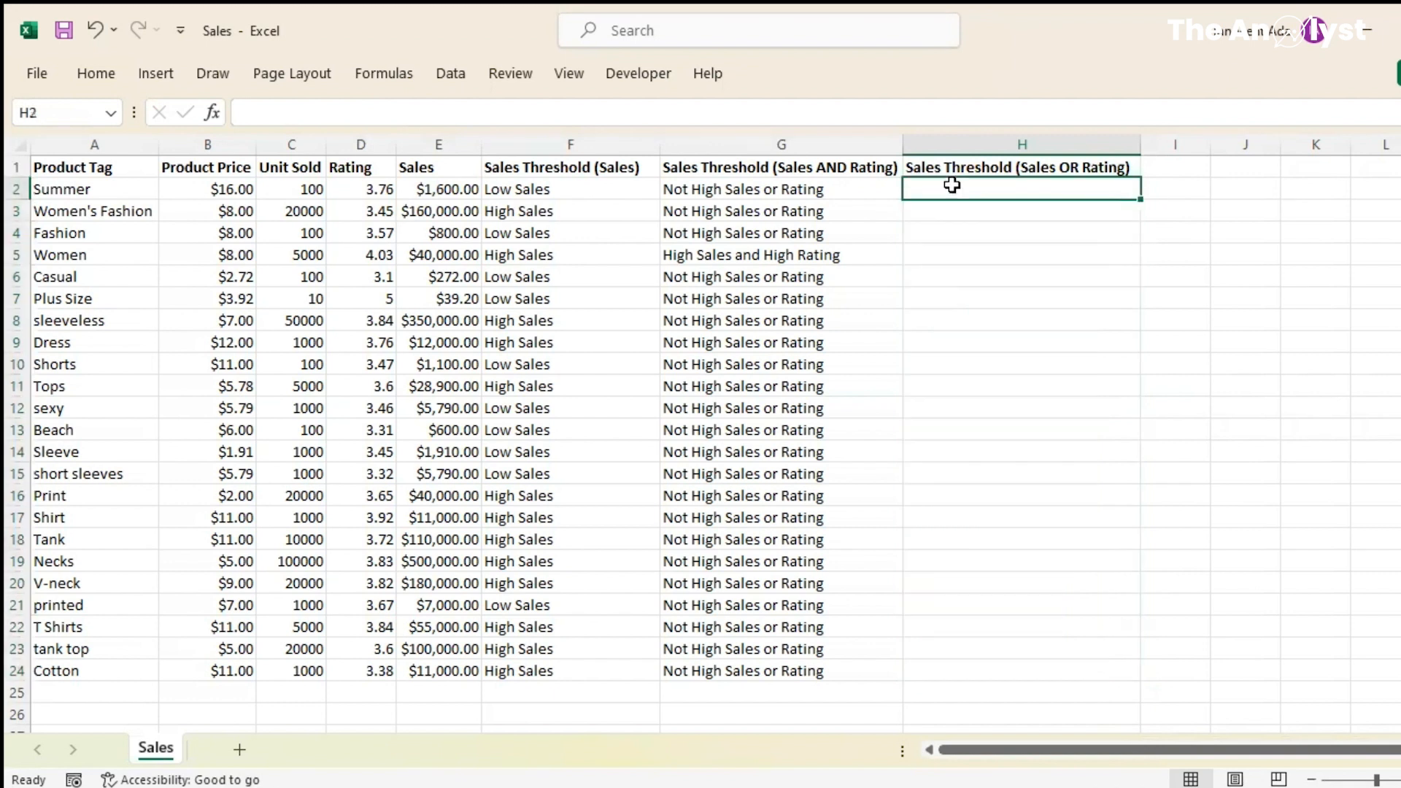
pyautogui.write('=')
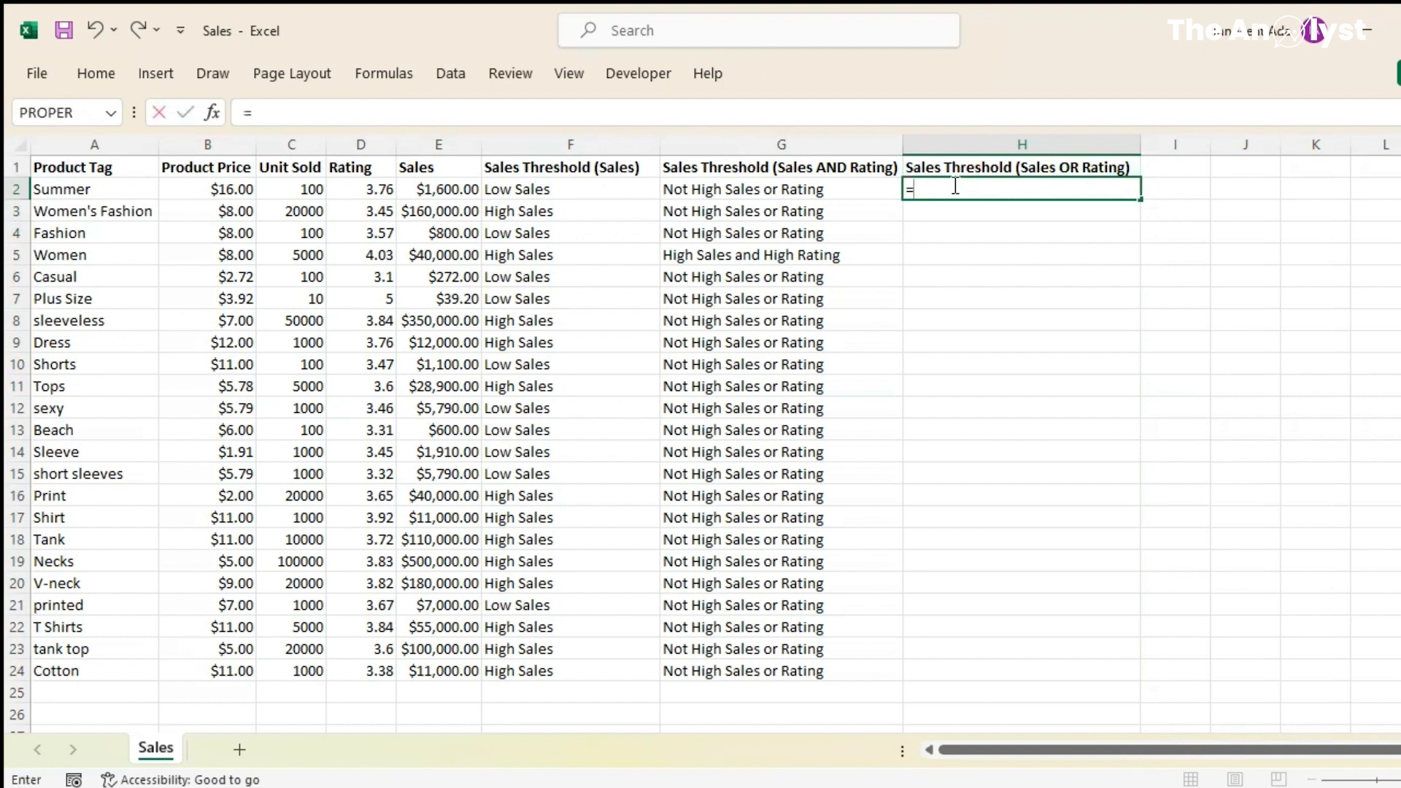
pyautogui.write('if(')
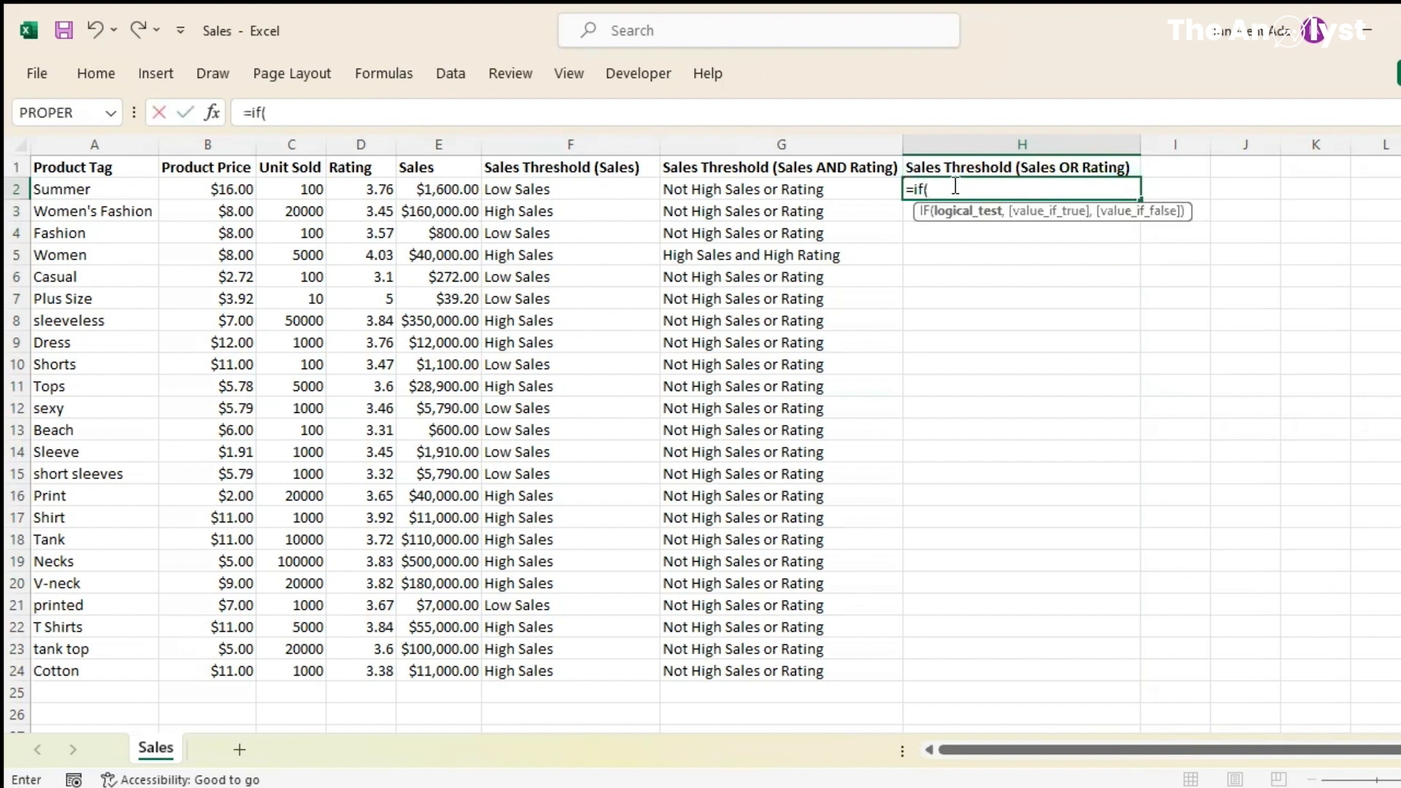
pyautogui.write('or')
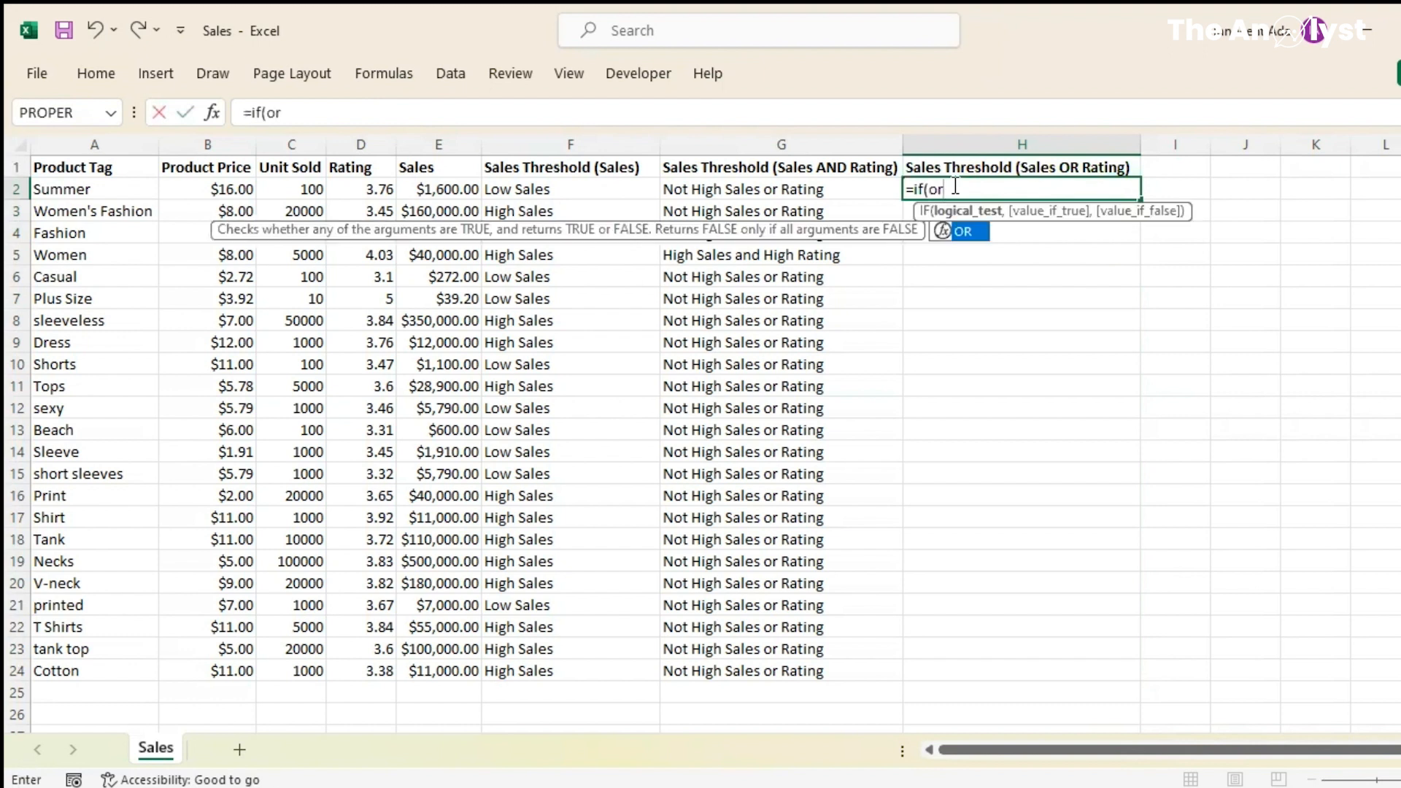
pyautogui.write('(')
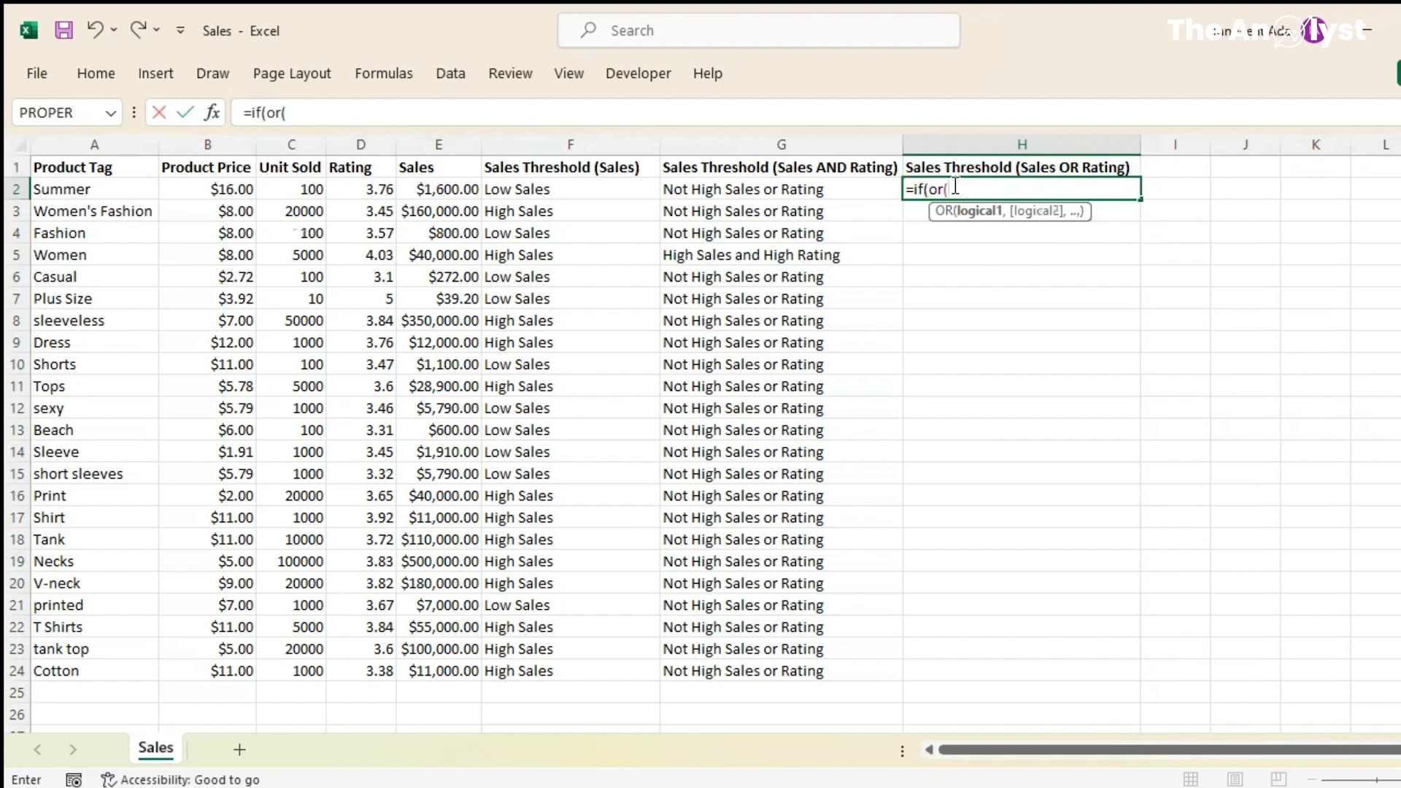
pyautogui.write('e2>=')
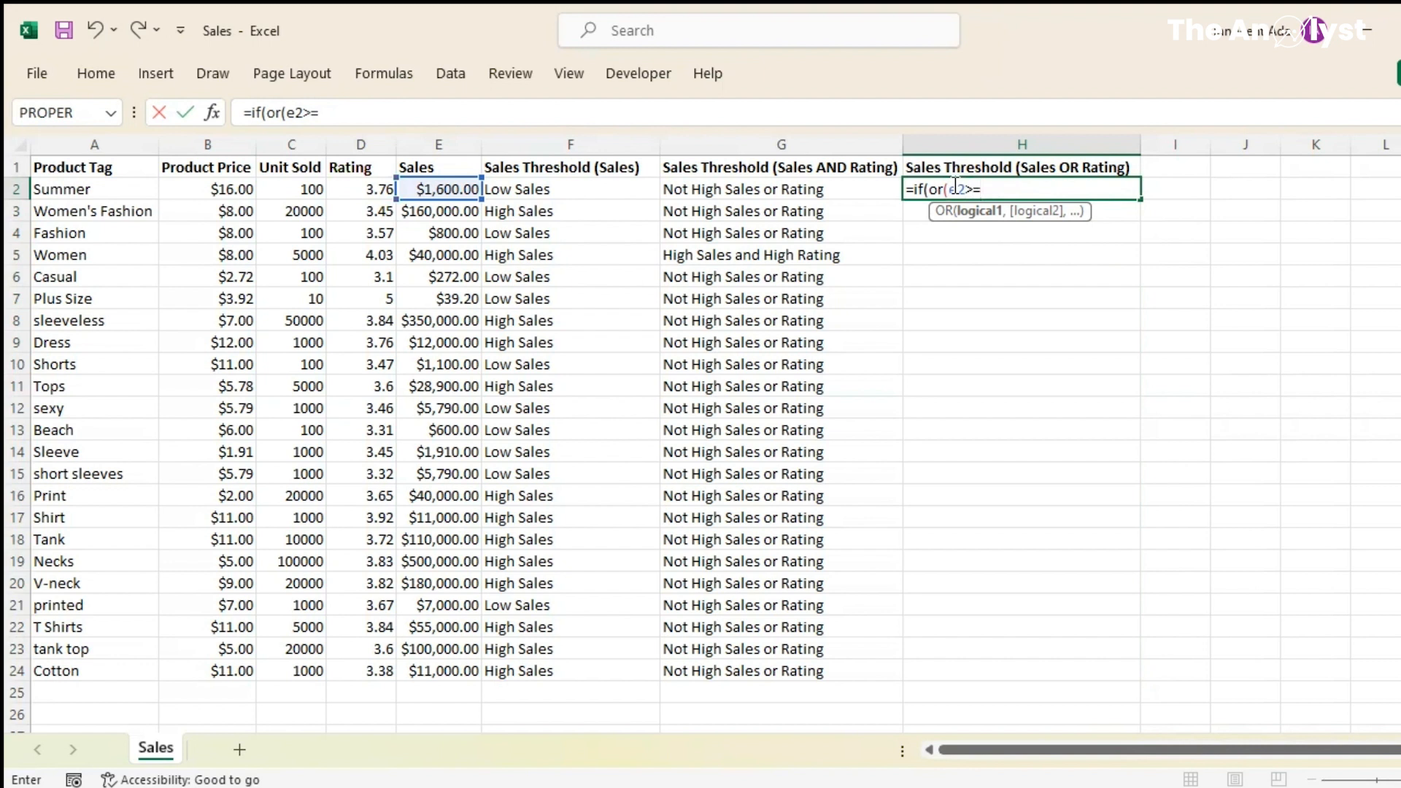
pyautogui.write('10000,')
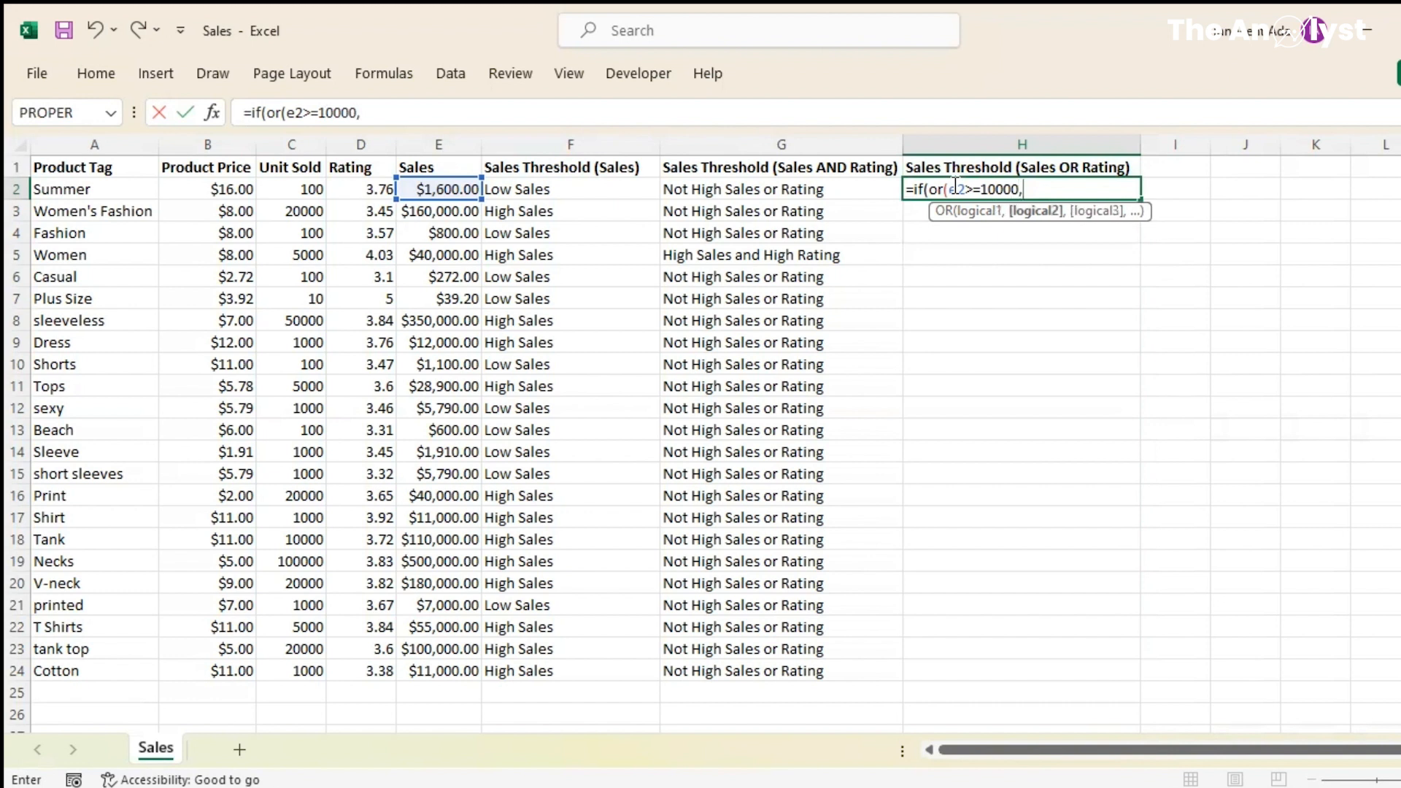
pyautogui.write('d2')
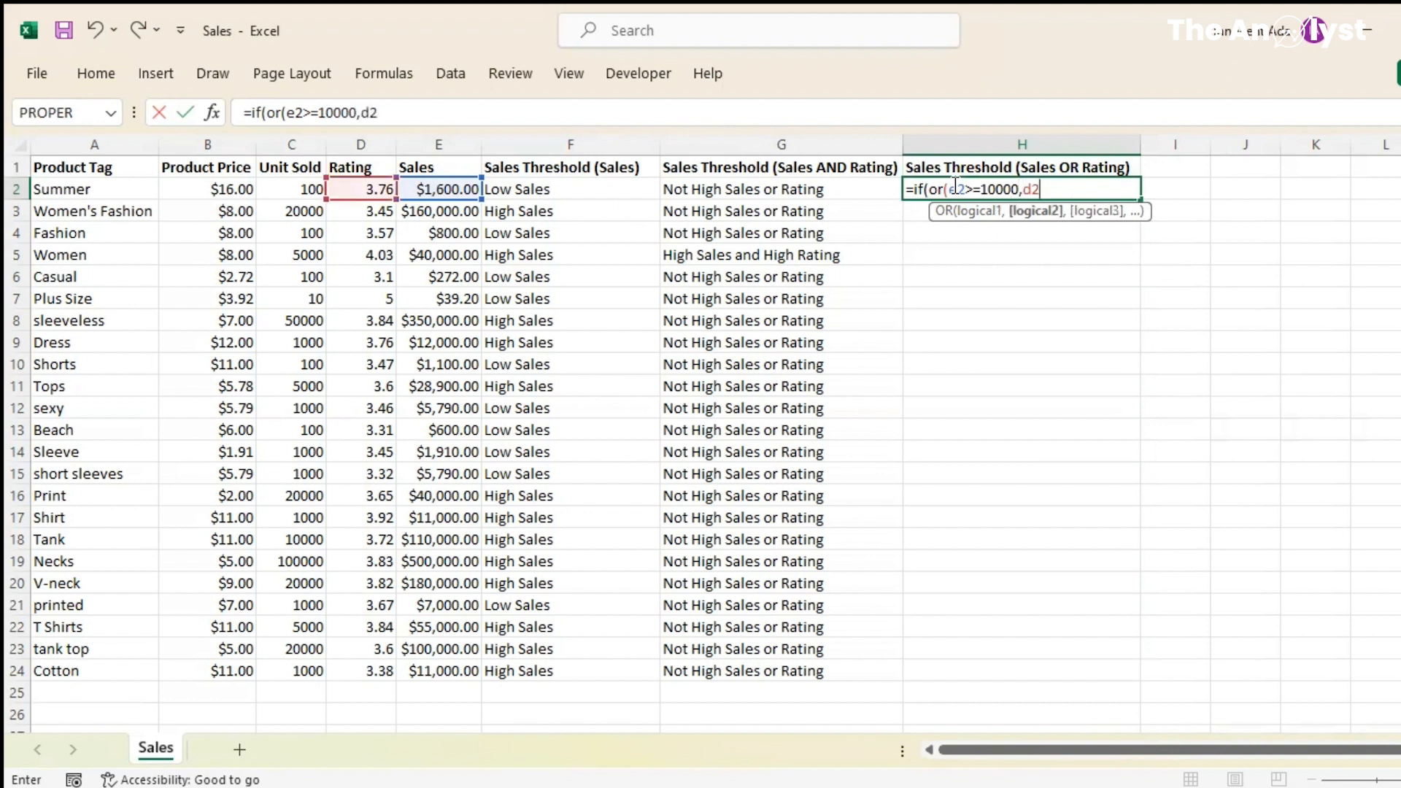
pyautogui.write('>=4),')
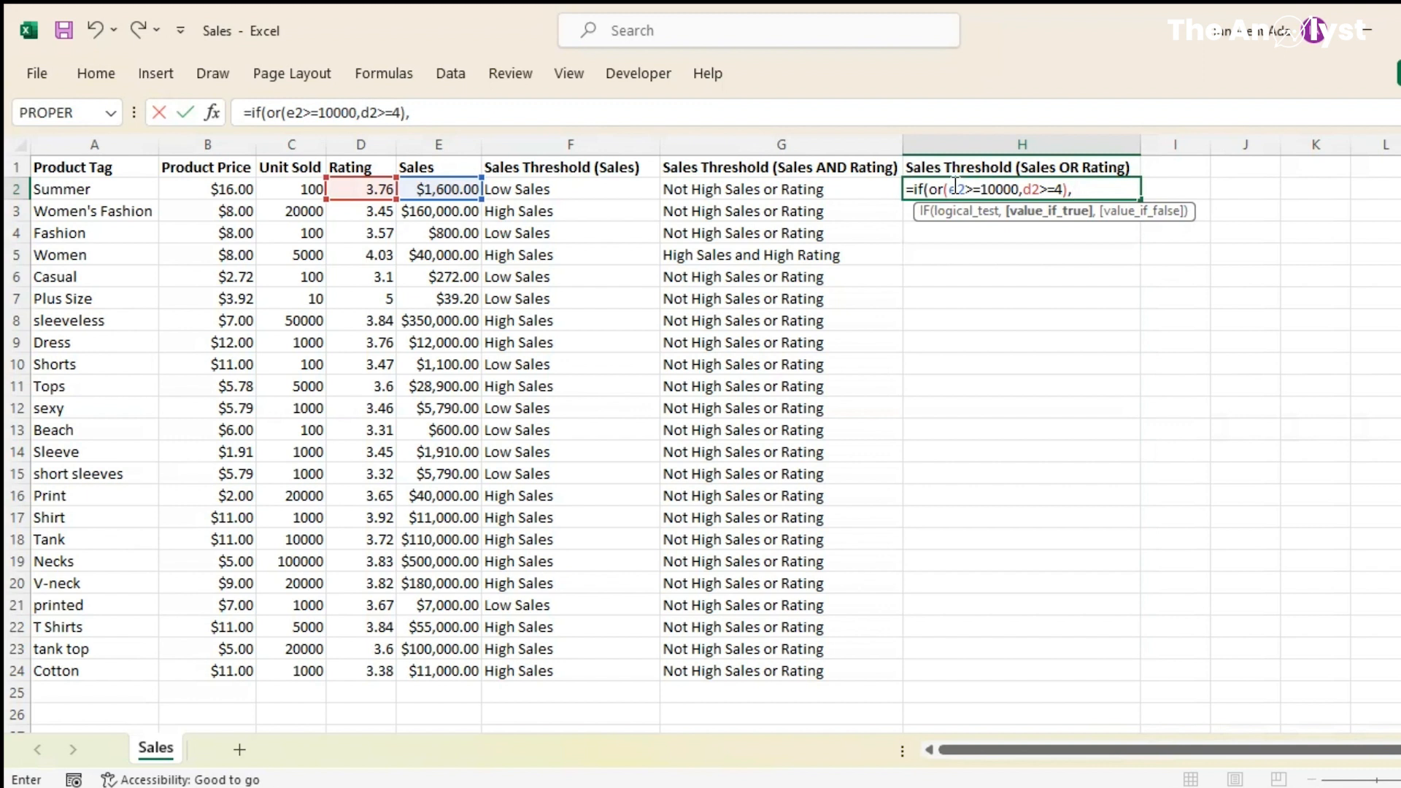
# Complete the IF formula in H2 with "High Sales or High Rating" if true, "Neither High Sales or High Rating" if false, and check the Summer row
pyautogui.write('"High Sales')
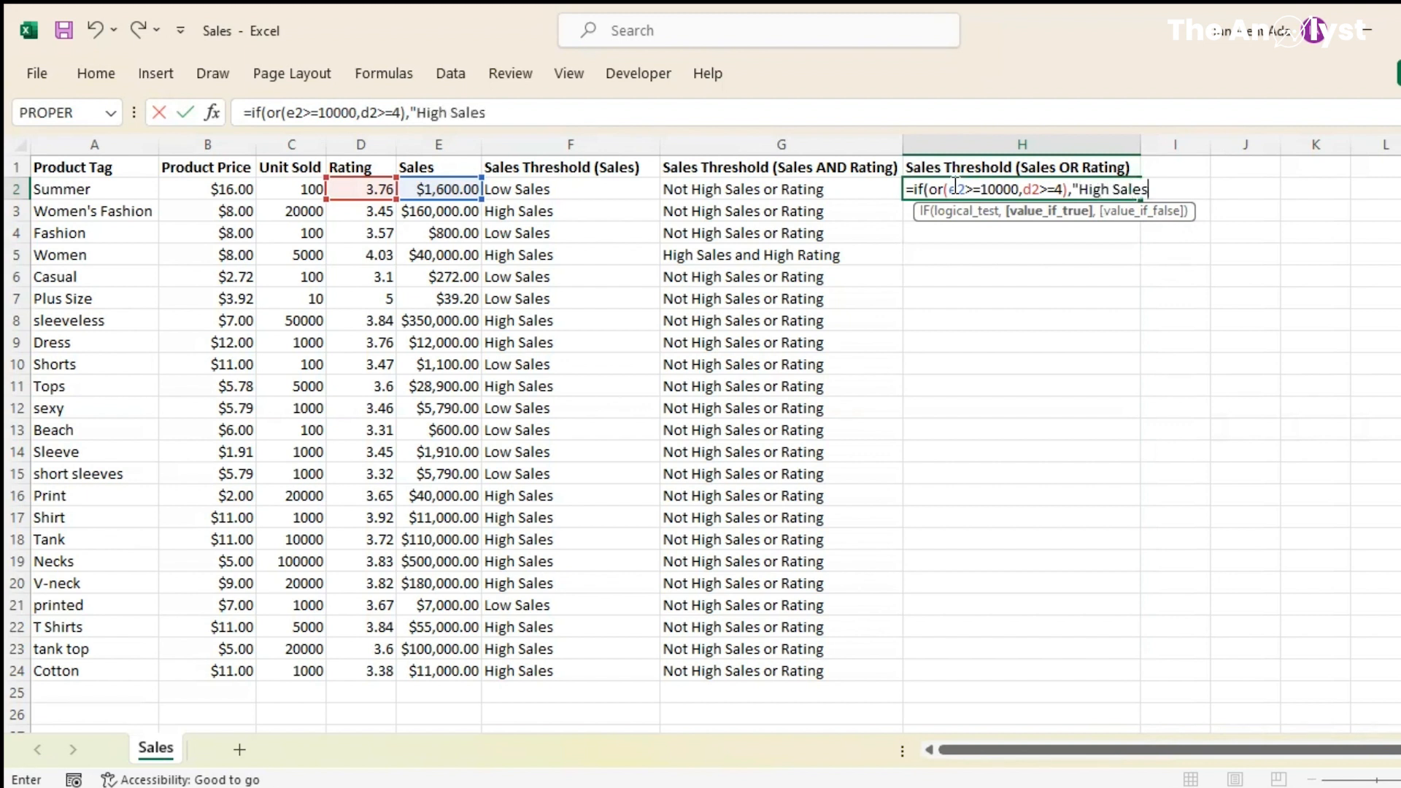
pyautogui.write(' or High Rat')
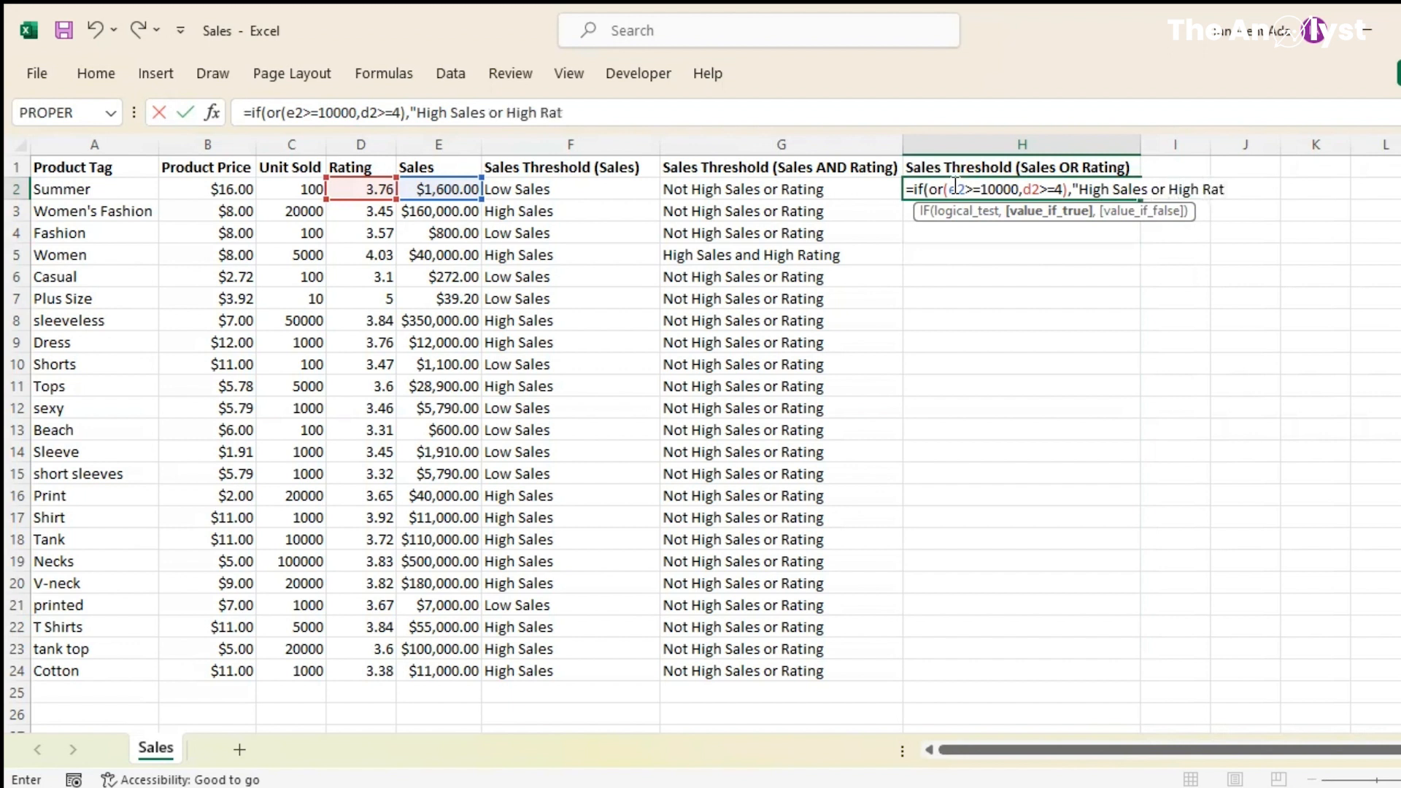
pyautogui.write('ing",')
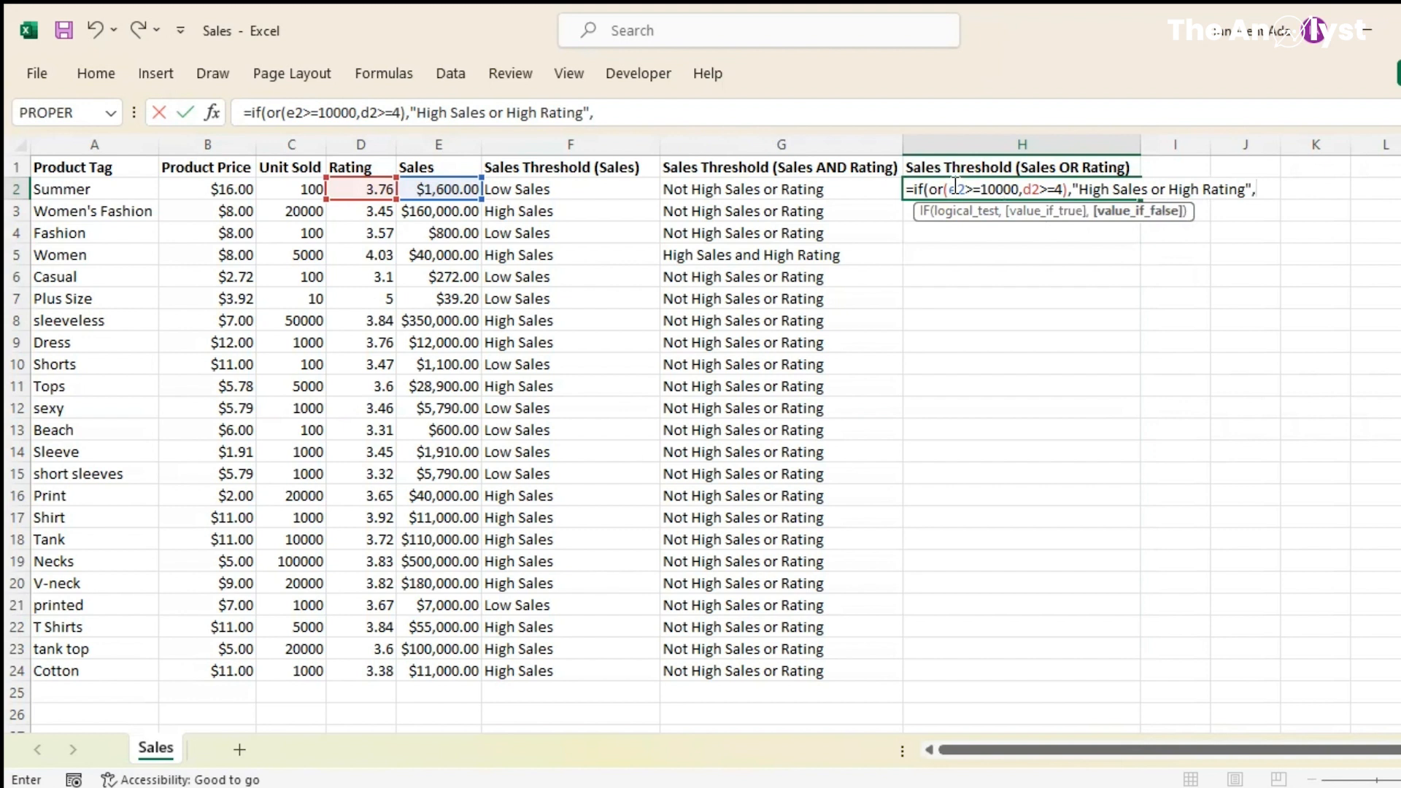
pyautogui.write('"Neither High Sales or High Rating')
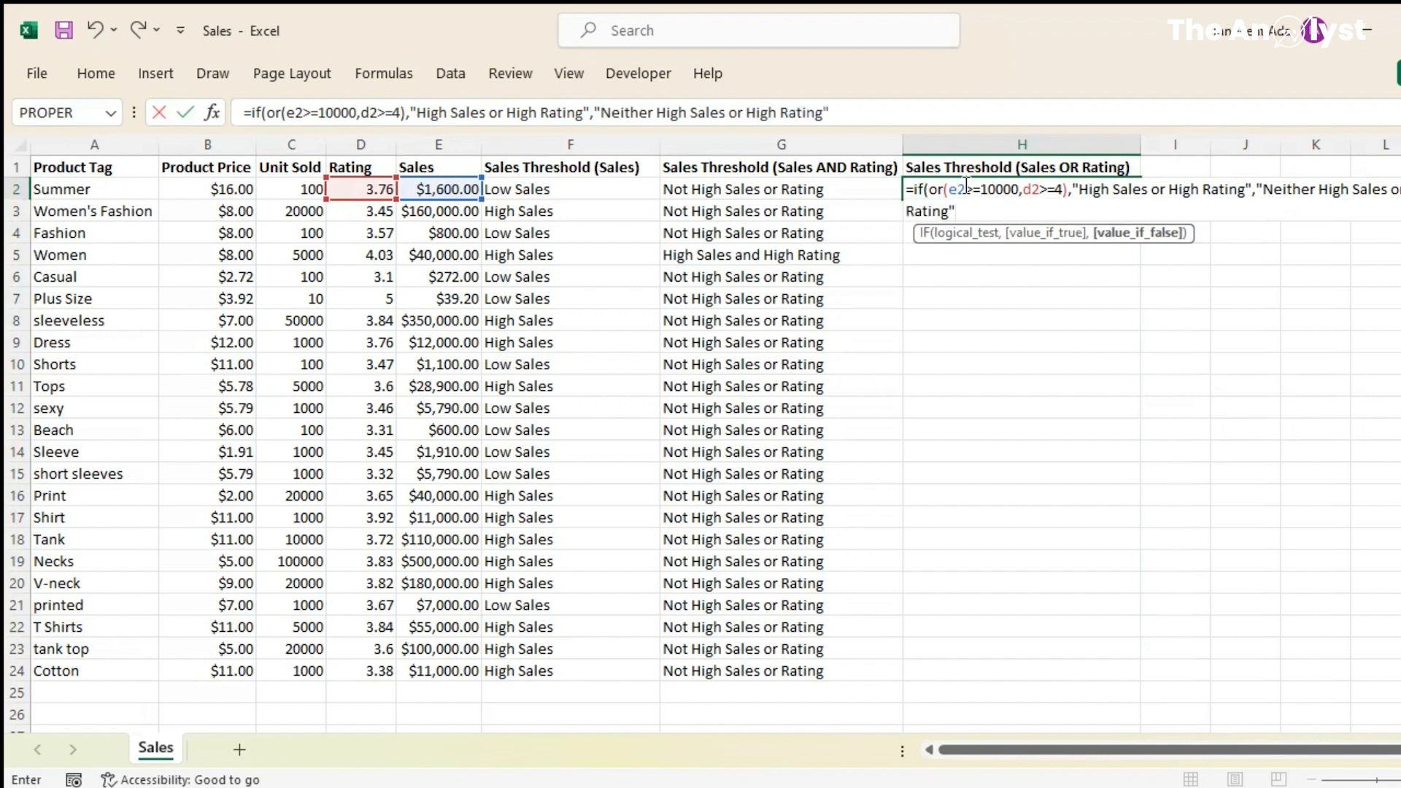
pyautogui.write(')')
pyautogui.press('Return')
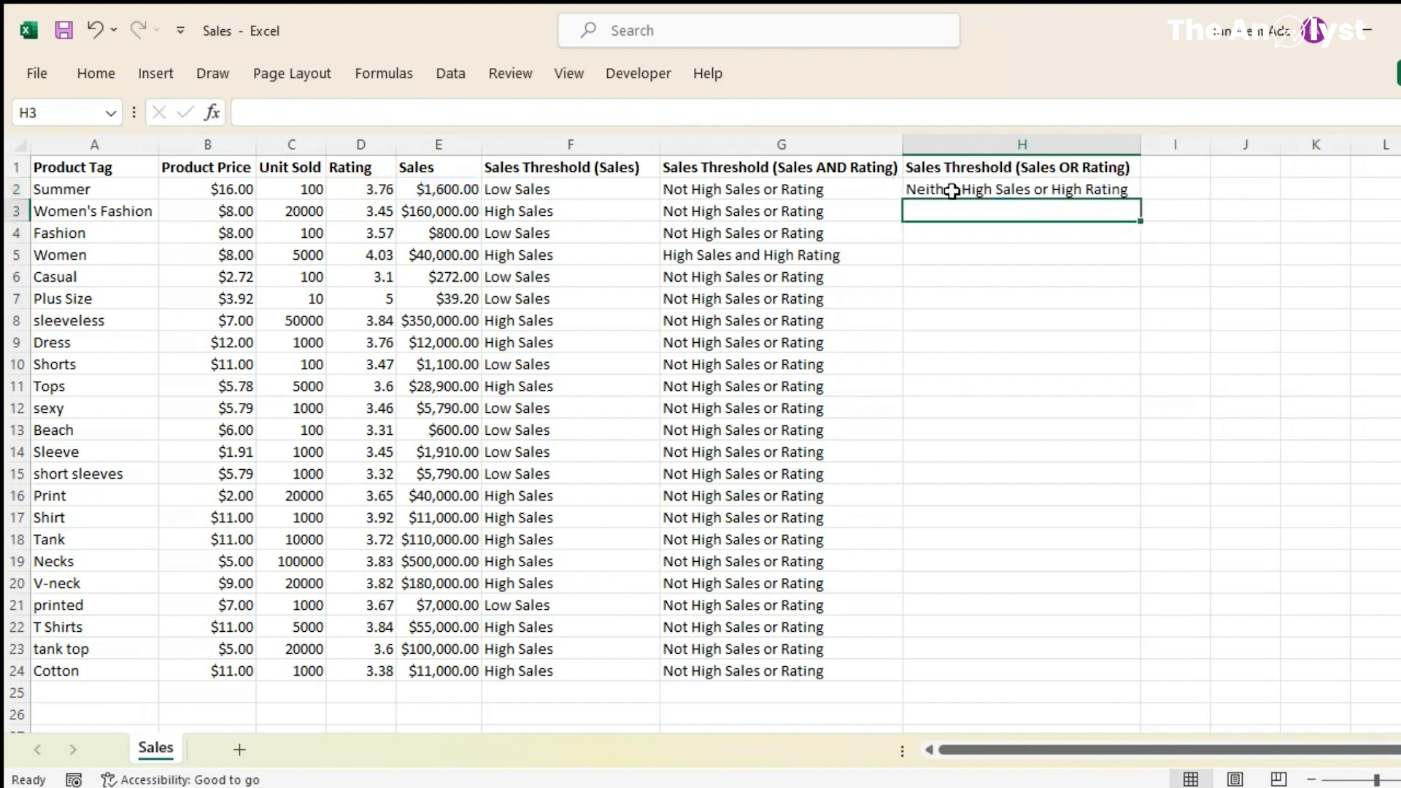
pyautogui.click(437, 185)
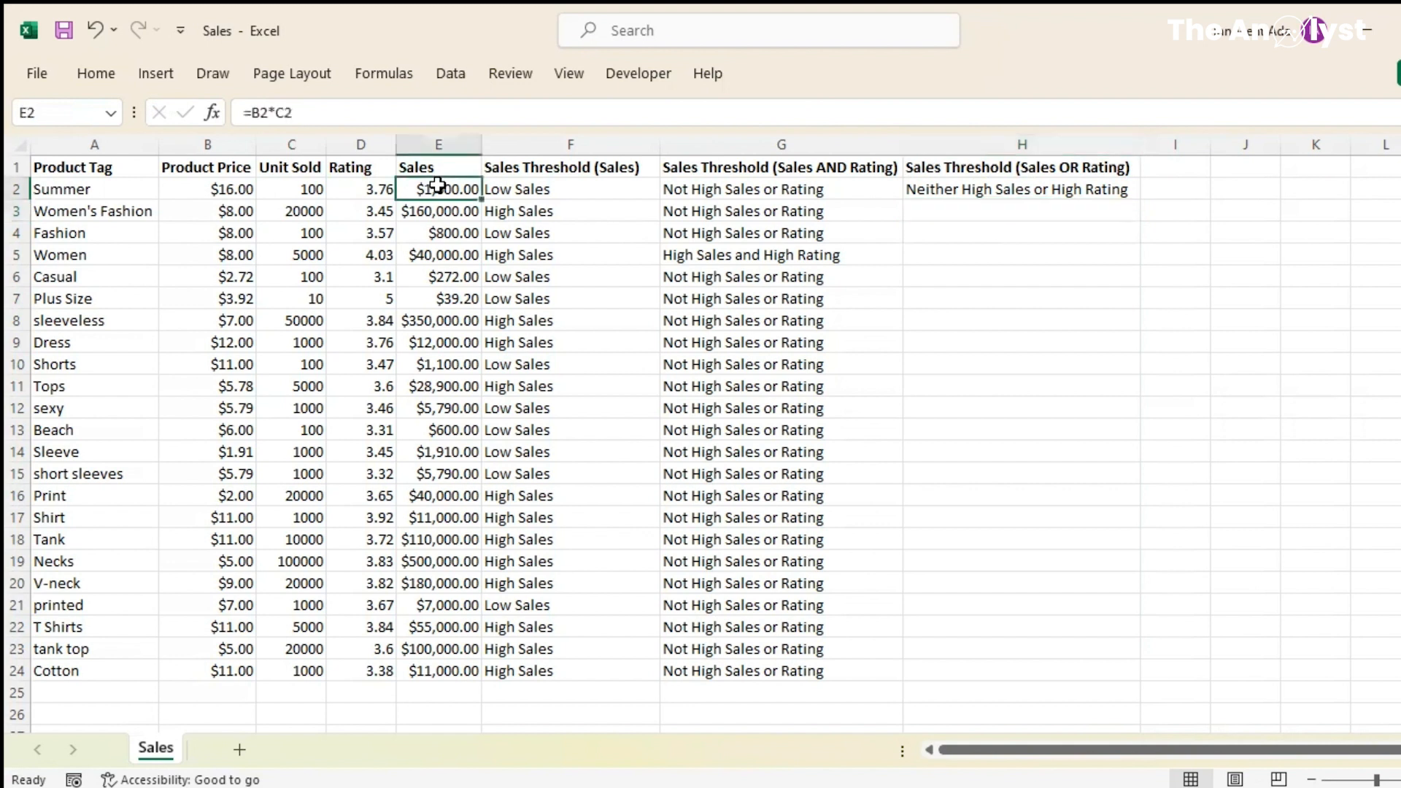
pyautogui.click(376, 188)
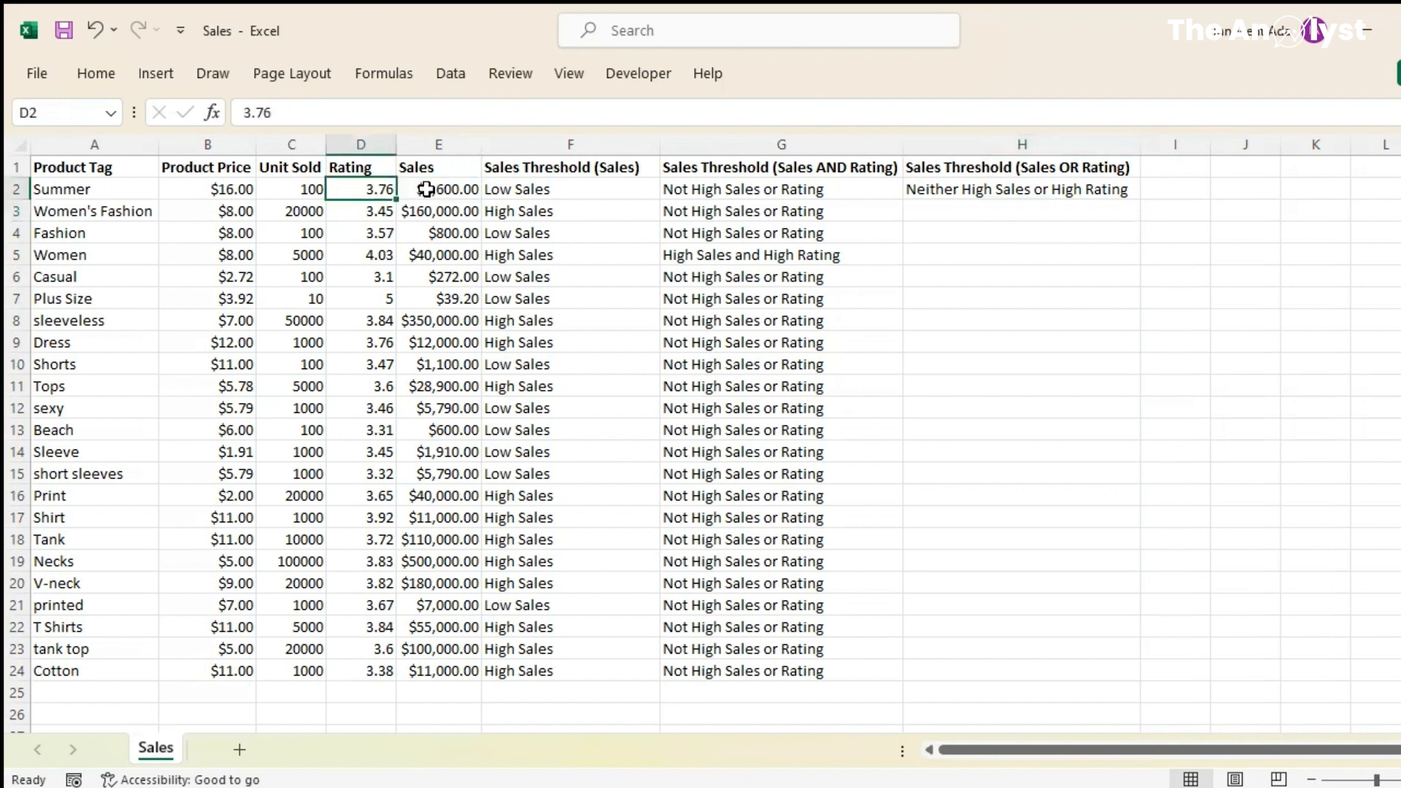
pyautogui.moveTo(426, 189); pyautogui.dragTo(429, 190)
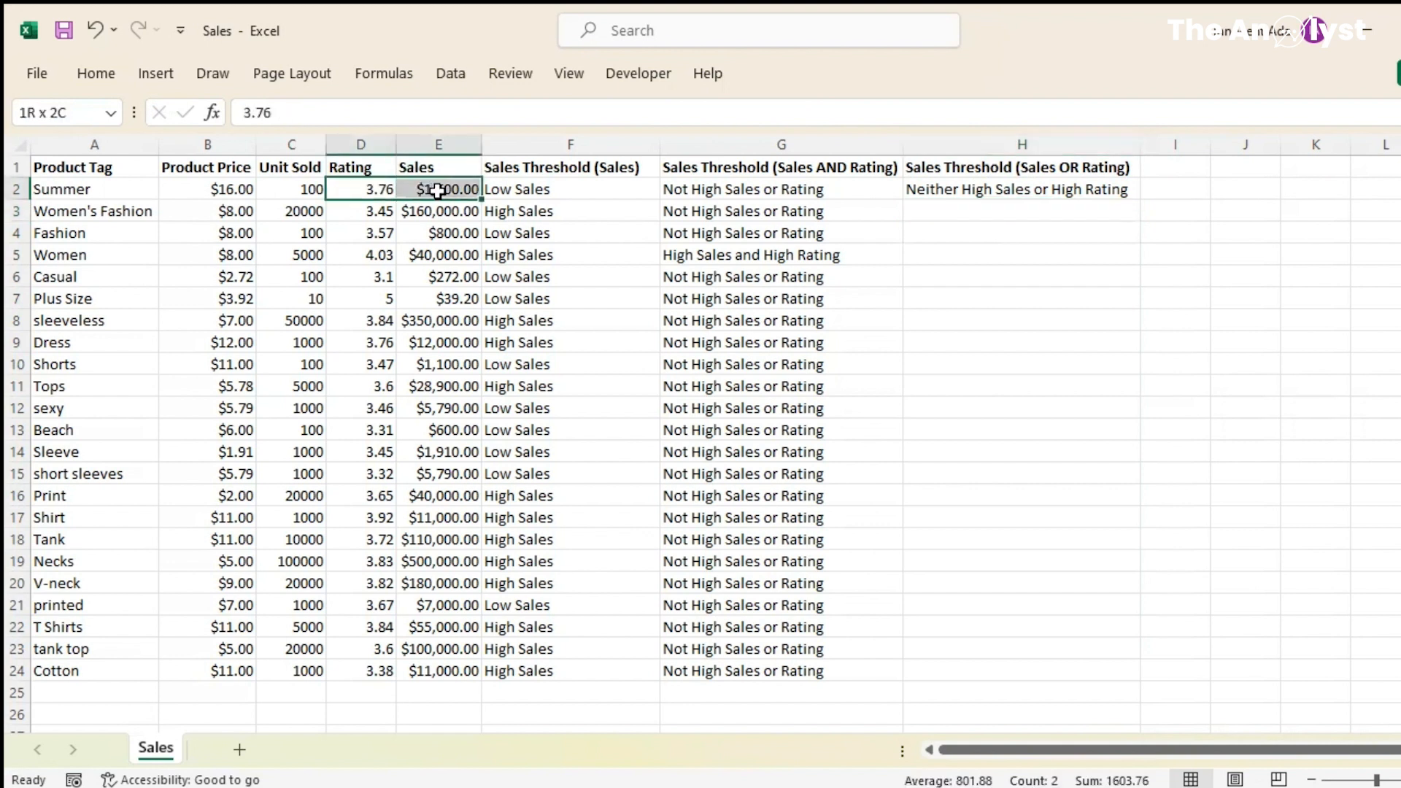
# Fill the combined IF and OR formula from H2 down to H24 and check the Women row's result against its sales and rating
pyautogui.click(1059, 189)
pyautogui.moveTo(1142, 200); pyautogui.dragTo(1142, 199)
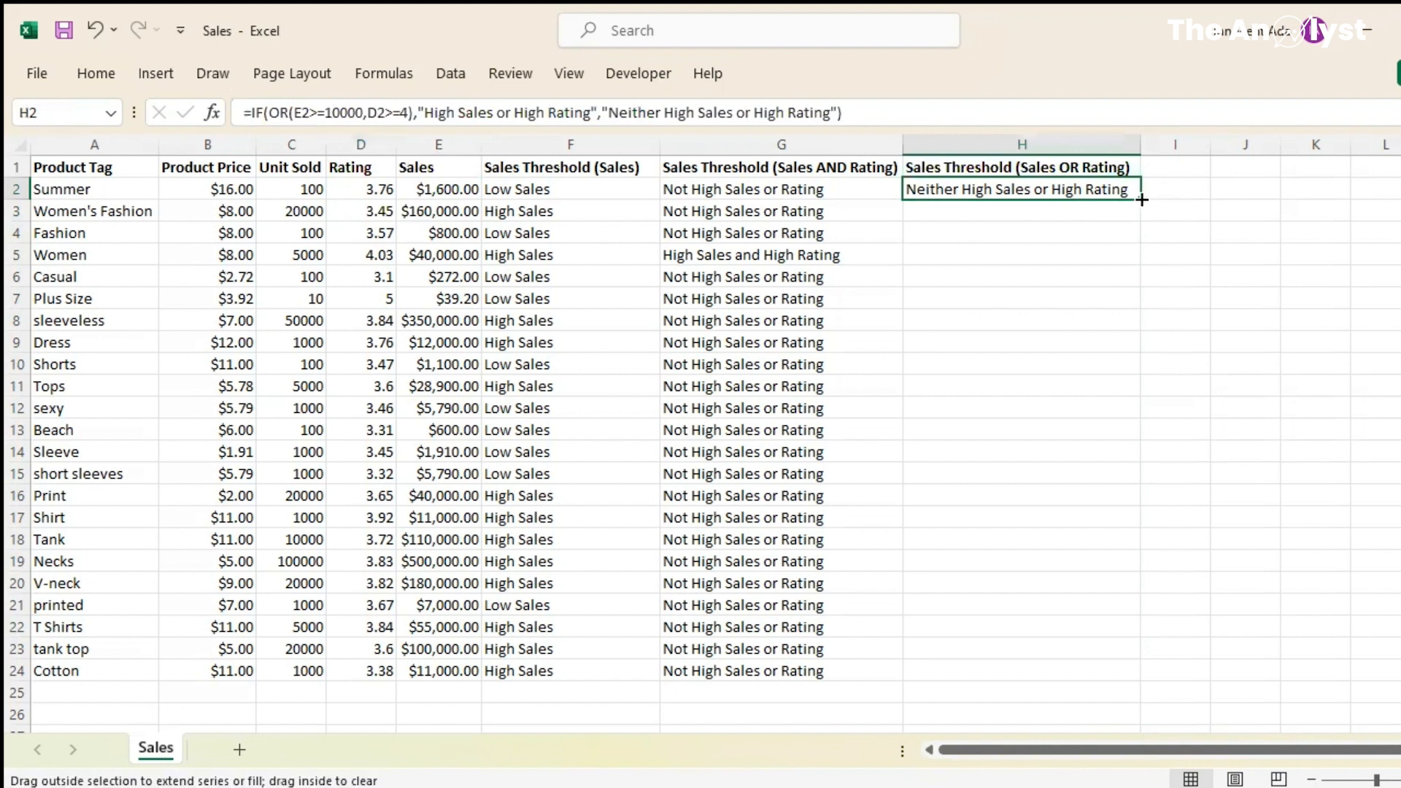
pyautogui.doubleClick(1142, 199)
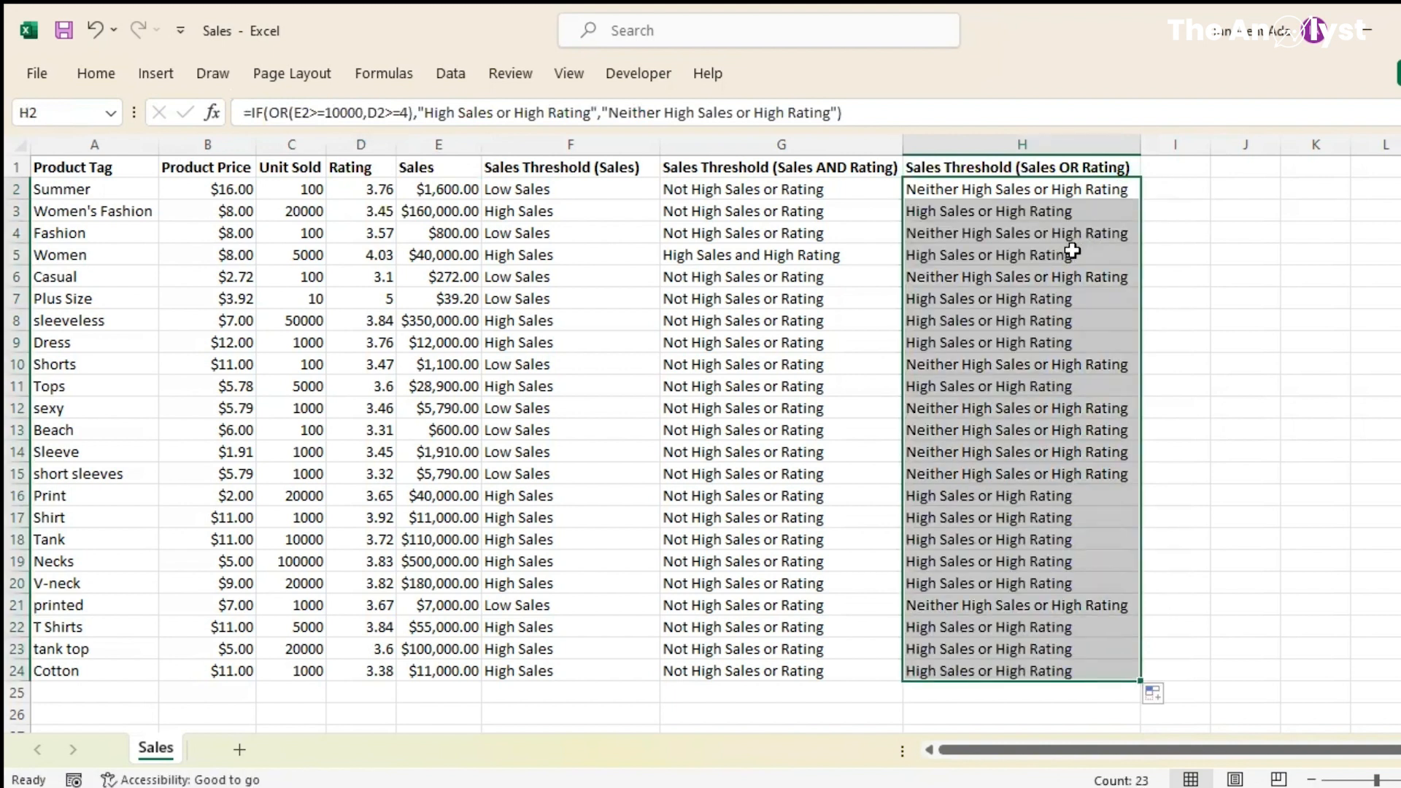
pyautogui.click(1069, 253)
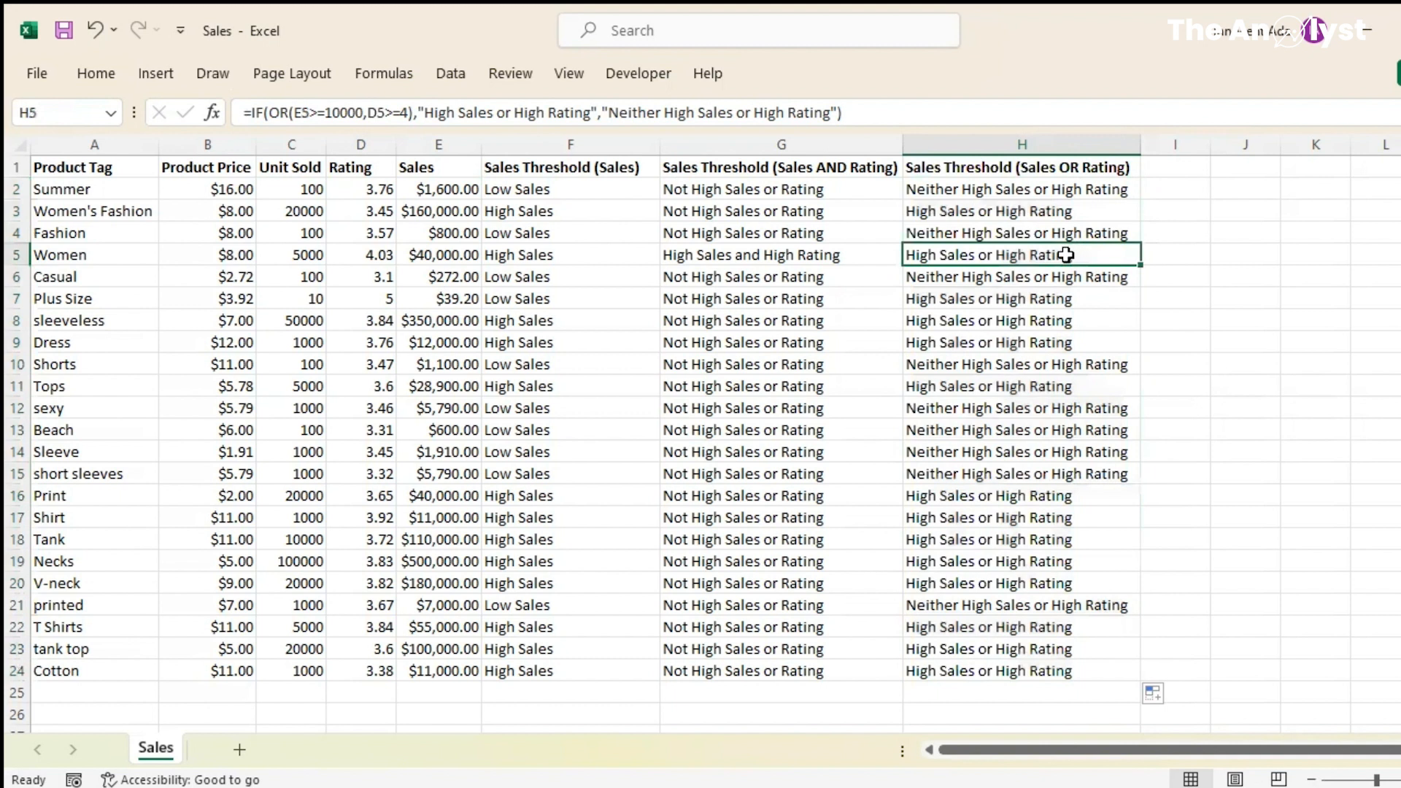
pyautogui.click(392, 253)
pyautogui.click(417, 258)
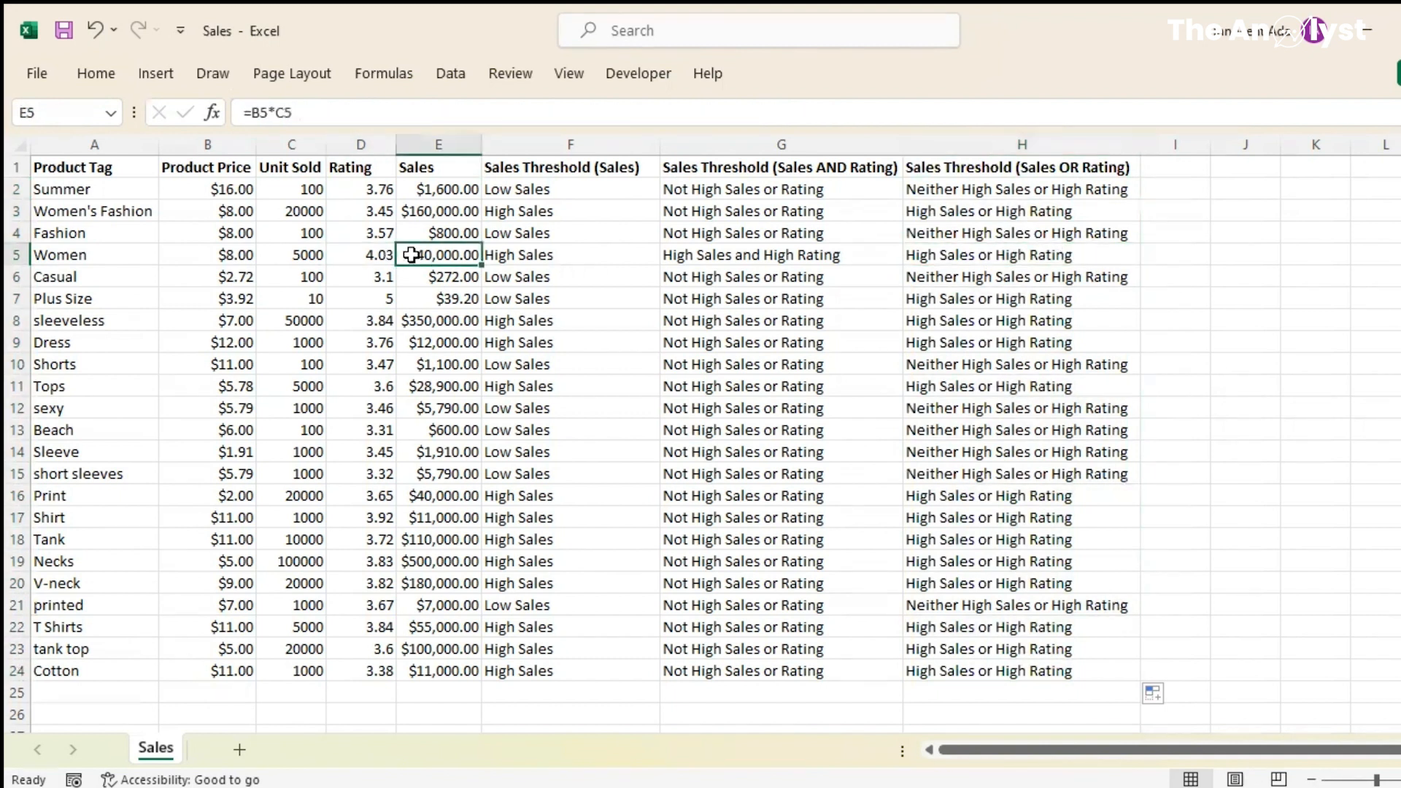
pyautogui.click(371, 262)
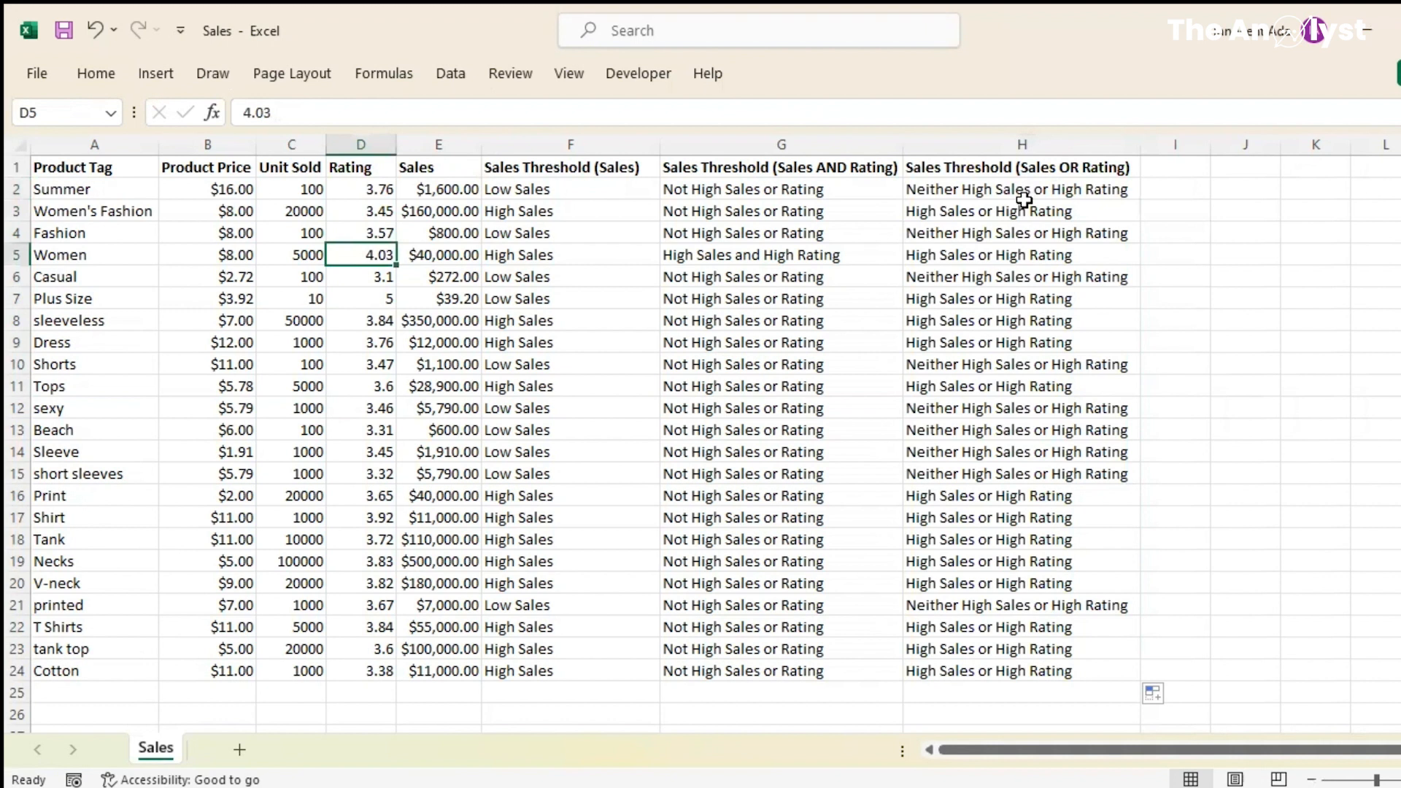